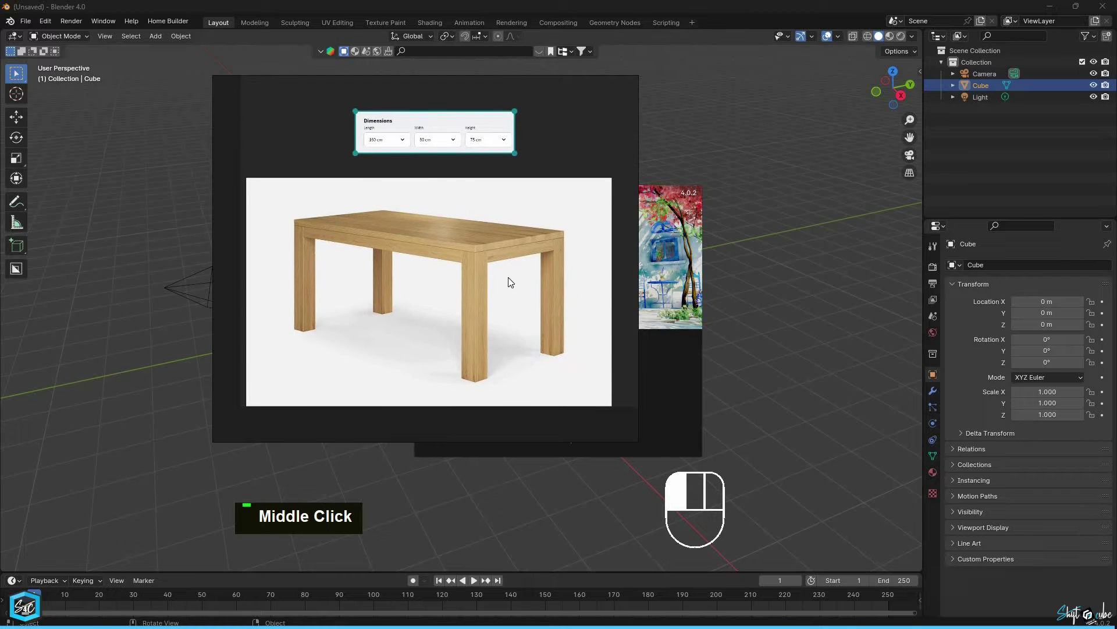
Step: Shrink the table reference window, move it clear of the cube, and frame the whole table image inside it
scroll(400, 226, up, 3)
middle_drag(440, 206, 446, 228)
scroll(447, 229, down, 2)
scroll(460, 247, up, 1)
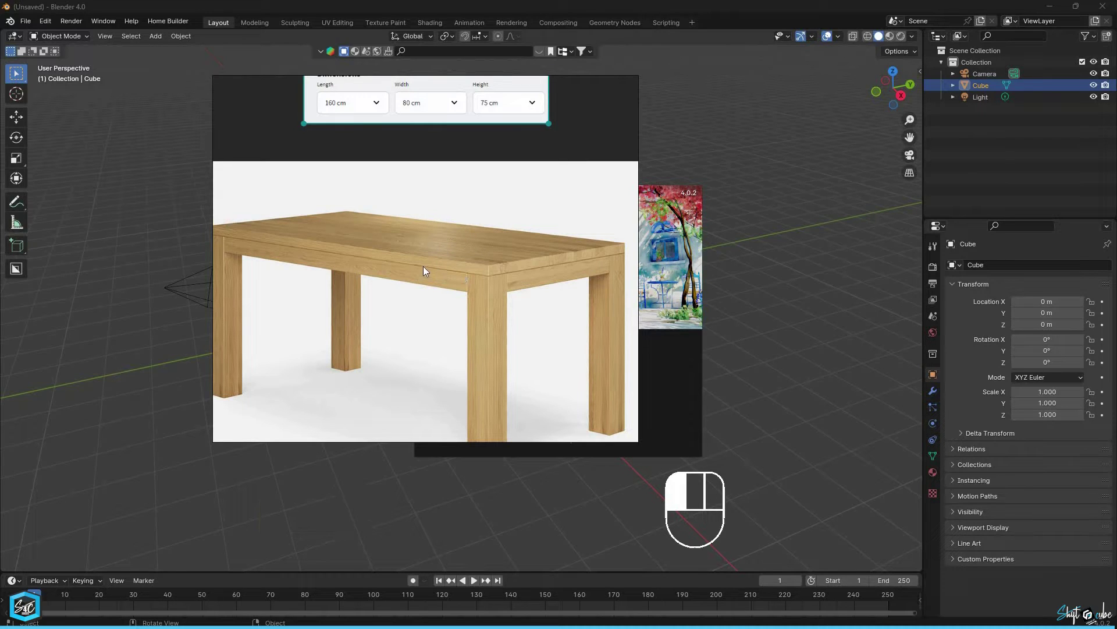
scroll(423, 269, down, 1)
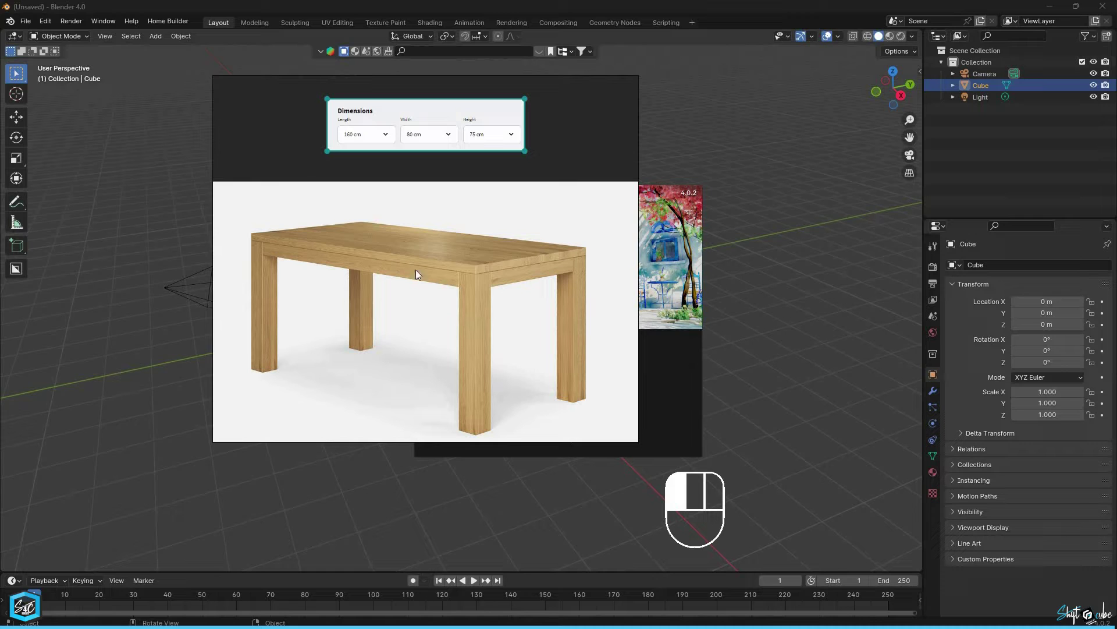
drag(303, 149, 405, 243)
middle_drag(531, 300, 489, 365)
right_drag(489, 365, 144, 471)
scroll(480, 300, up, 5)
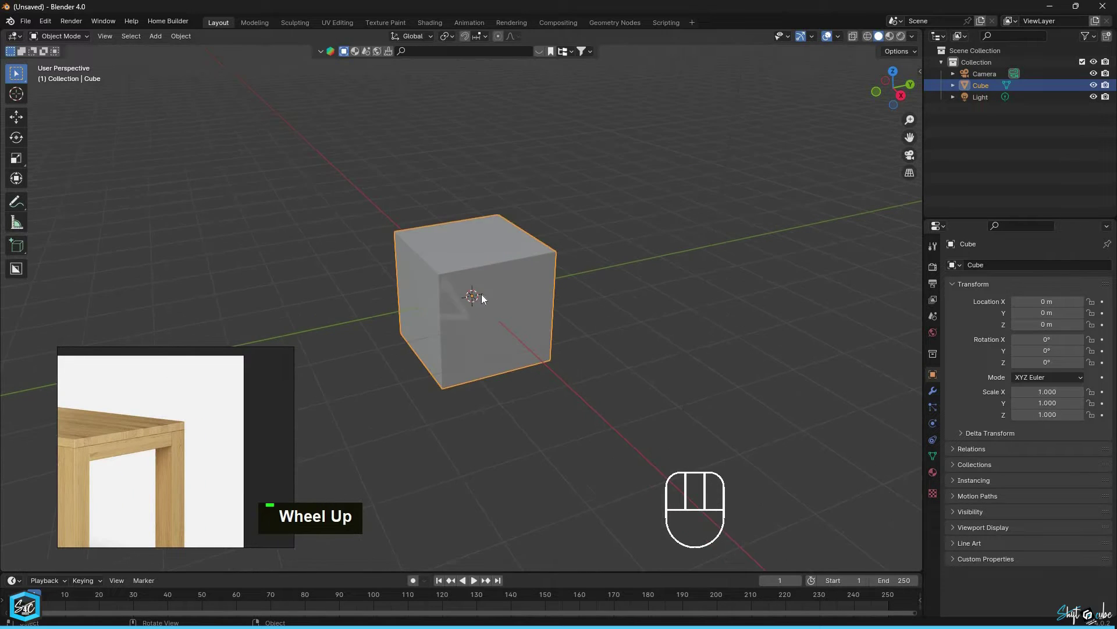
shift+middle_drag(526, 301, 205, 404)
scroll(114, 439, down, 2)
middle_drag(114, 439, 156, 403)
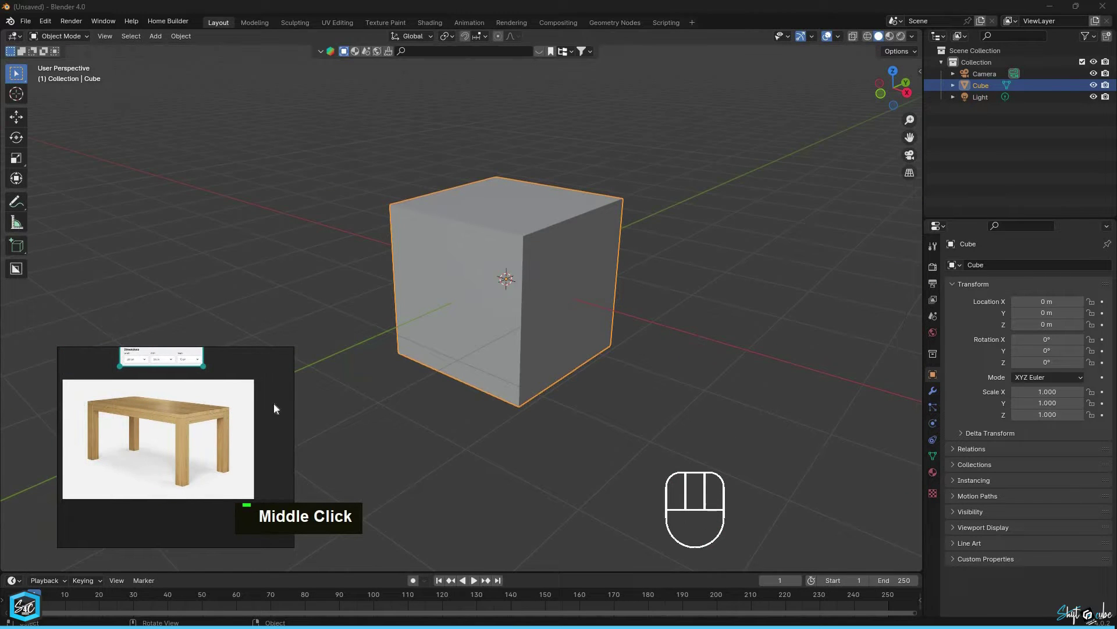
Step: Switch to the front view, show the transform values, and set the cube's Z location to 1 m
key(1)
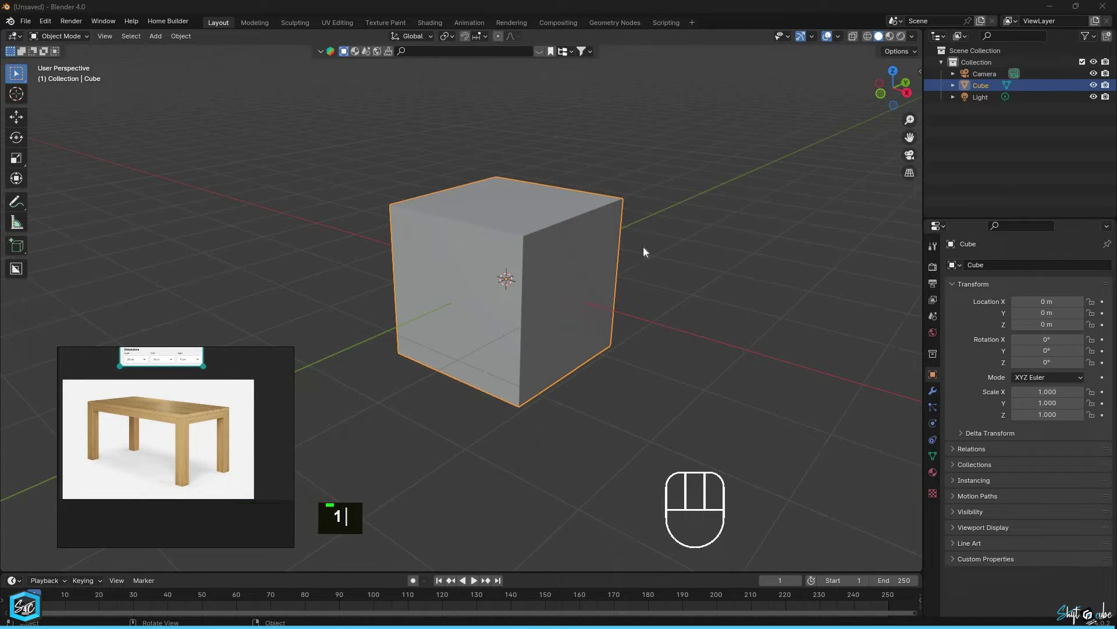
key(KP_1)
shift+middle_drag(542, 307, 639, 284)
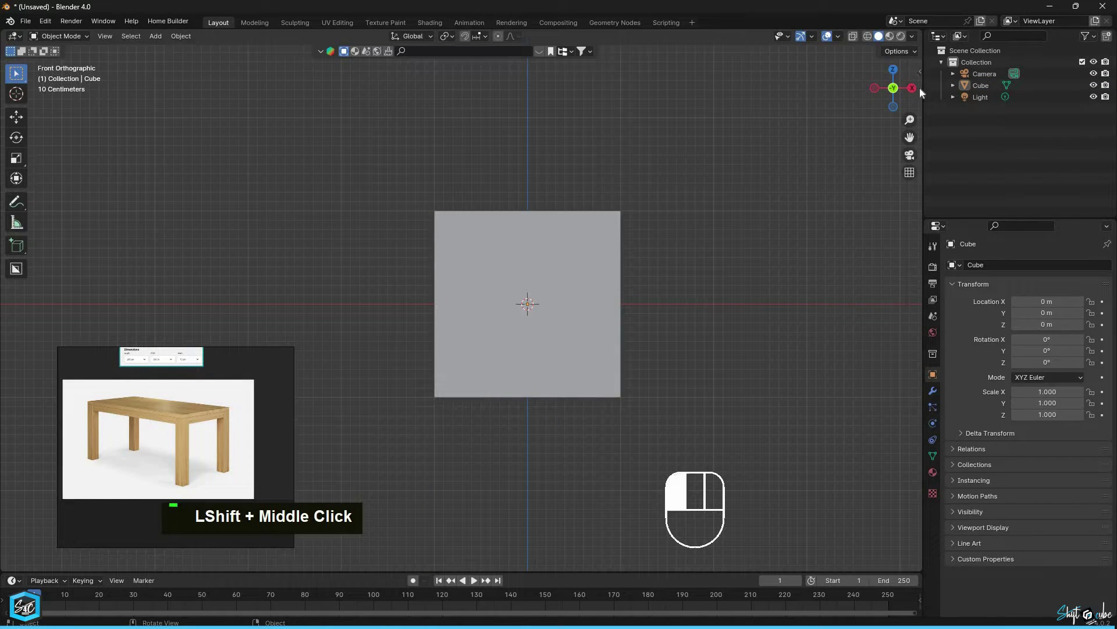
drag(921, 75, 803, 75)
click(916, 125)
click(556, 250)
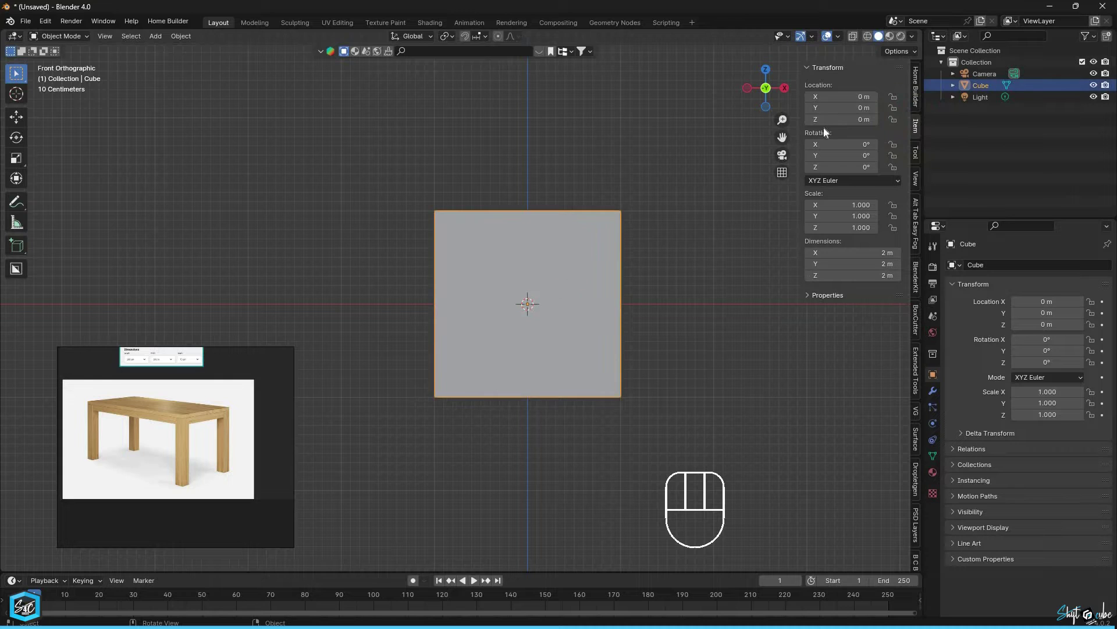
double_click(844, 119)
text(1)
key(Return)
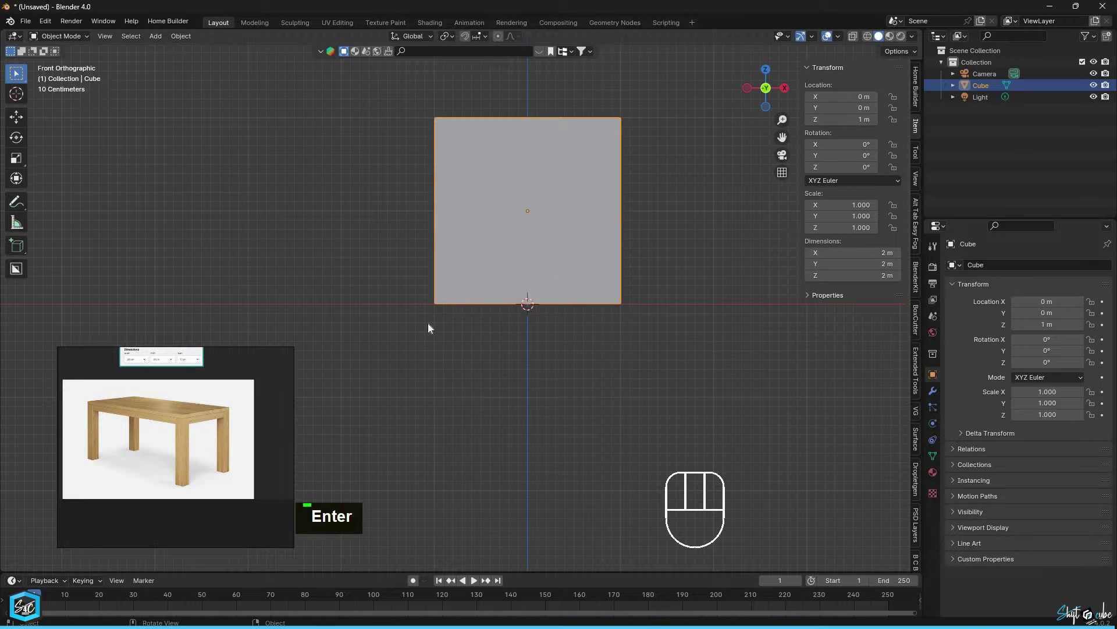
Step: Try setting the cube's Z dimension to 75 cm with its origin at the centre, and undo the change
scroll(477, 319, up, 1)
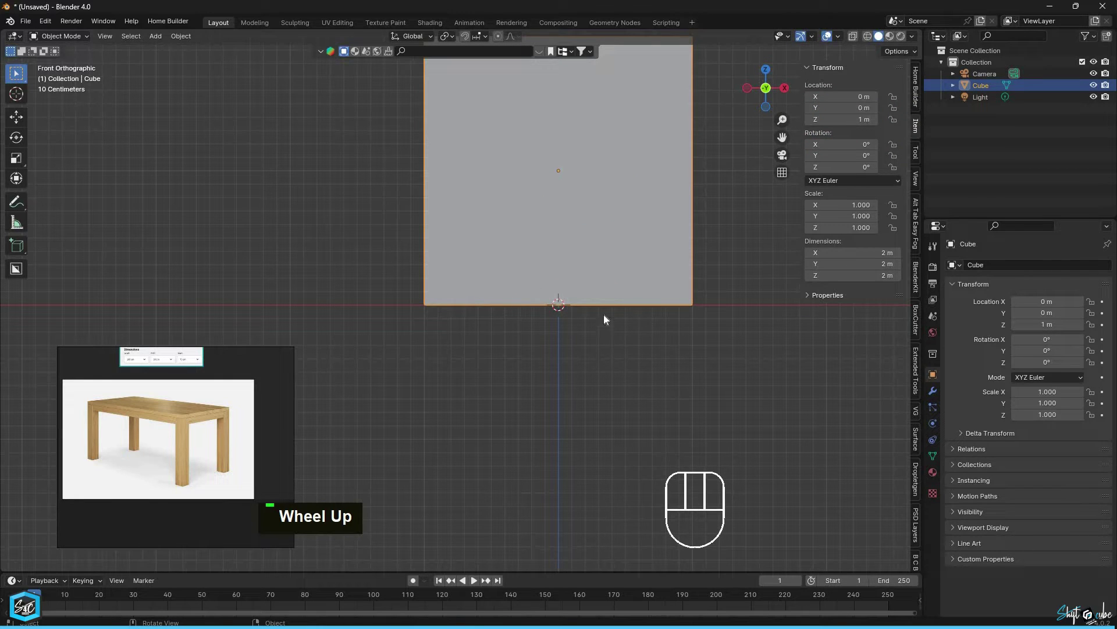
shift+middle_drag(549, 405, 517, 314)
scroll(536, 333, down, 2)
scroll(577, 247, up, 3)
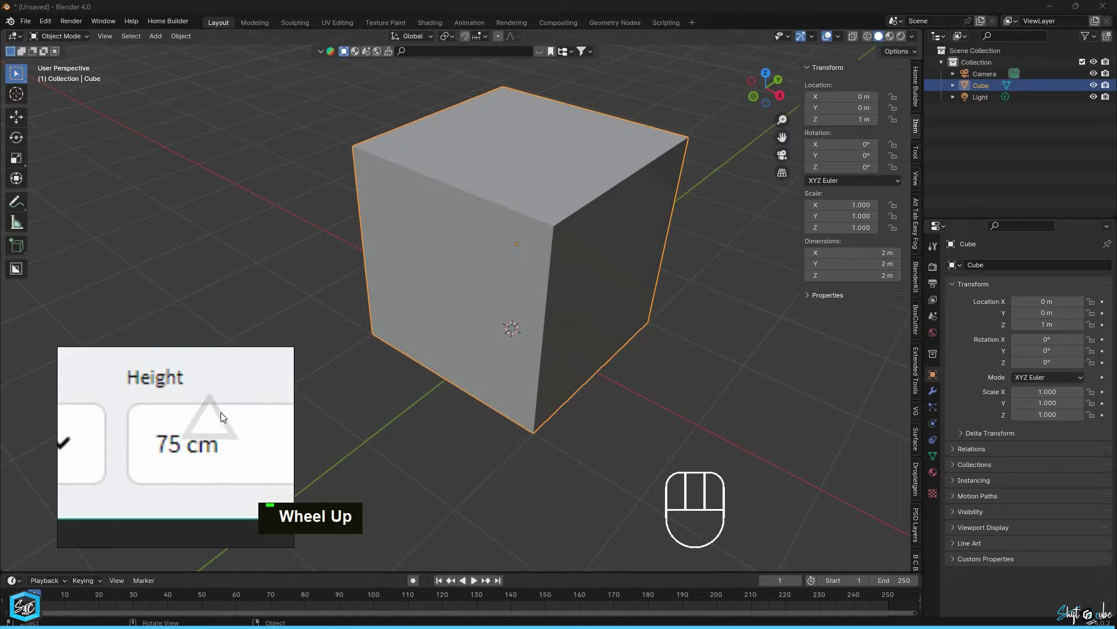
click(861, 275)
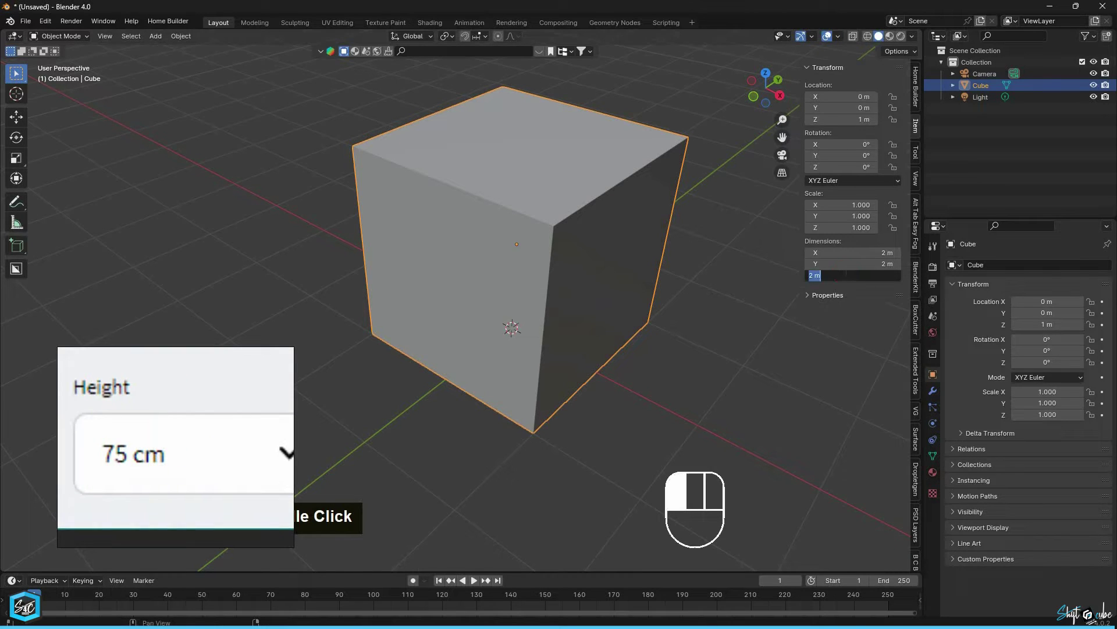
text(75 cm)
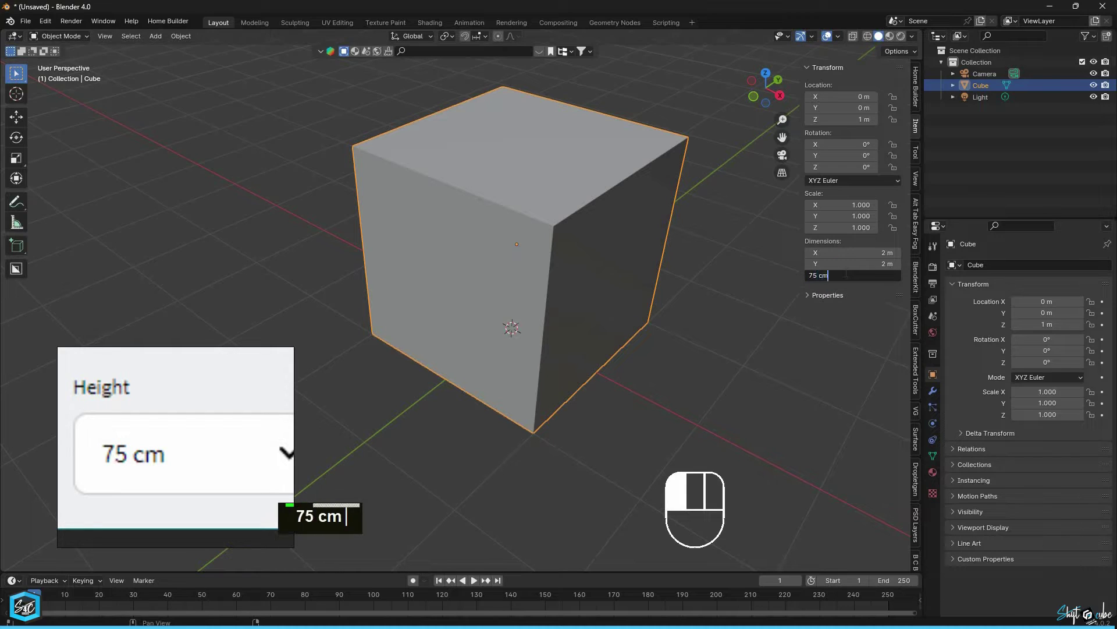
key(Return)
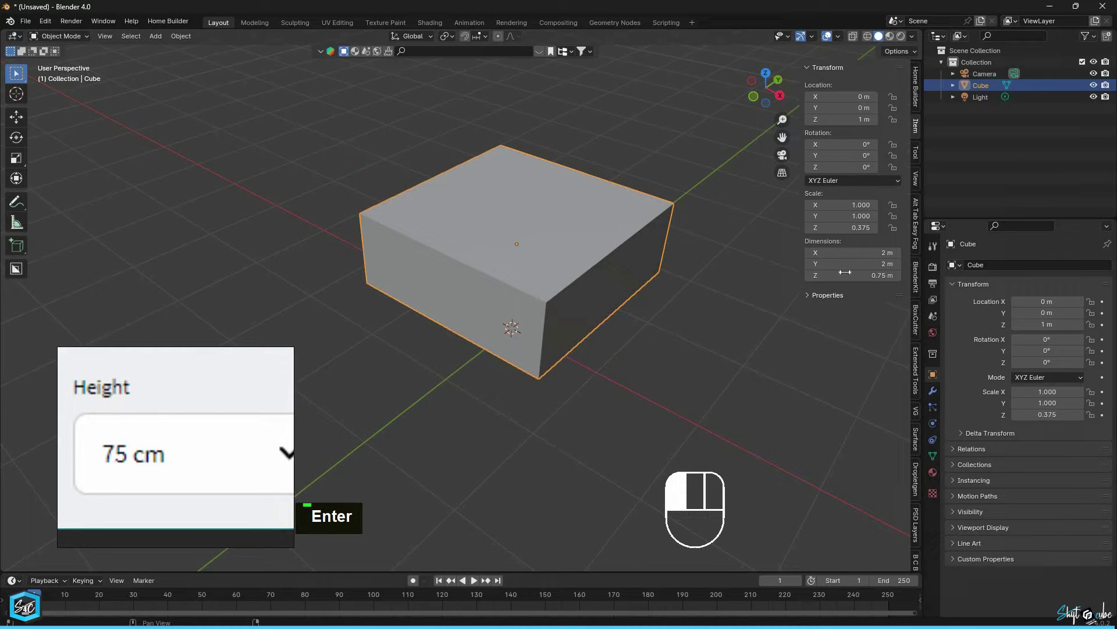
middle_drag(610, 246, 534, 345)
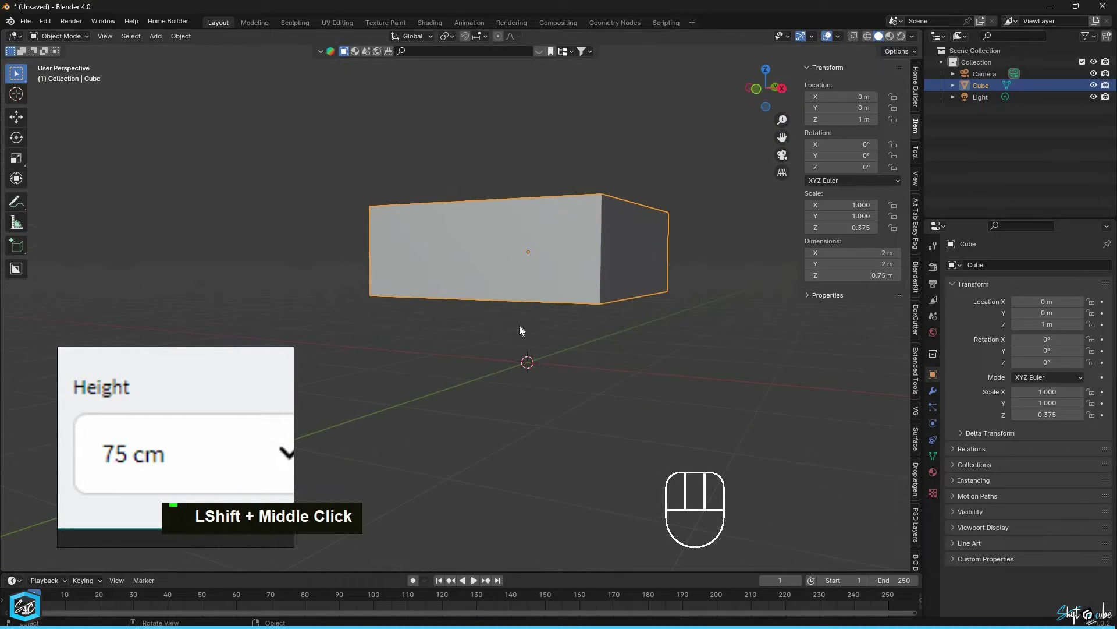
key(ctrl)
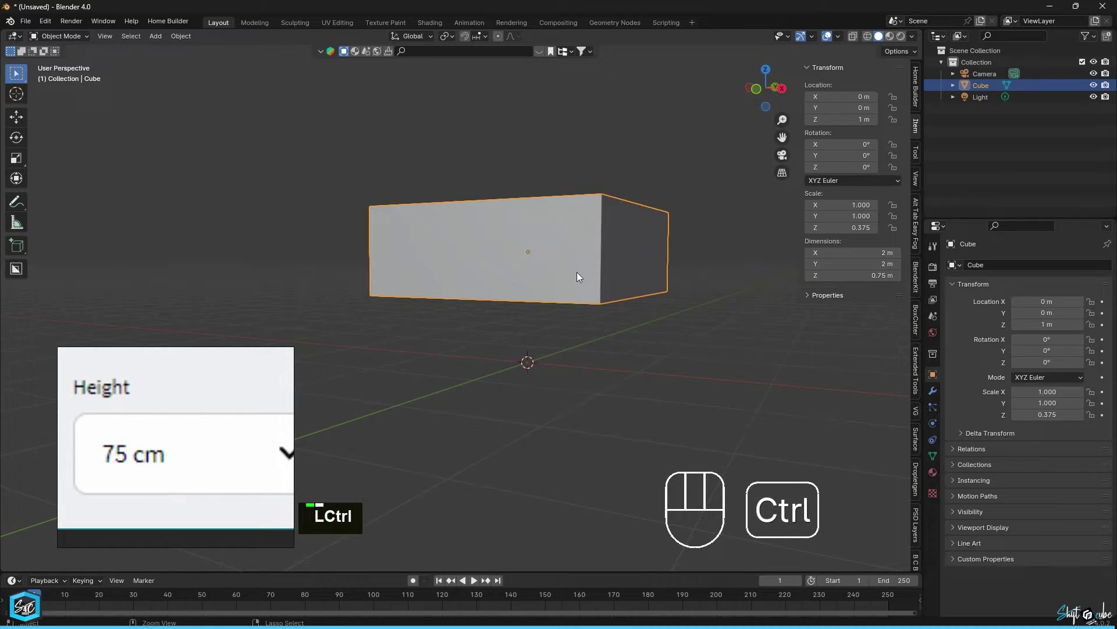
key(ctrl+z)
Step: Set the cube's origin to the 3D cursor at its base
right_click(552, 253)
mouse_move(552, 252)
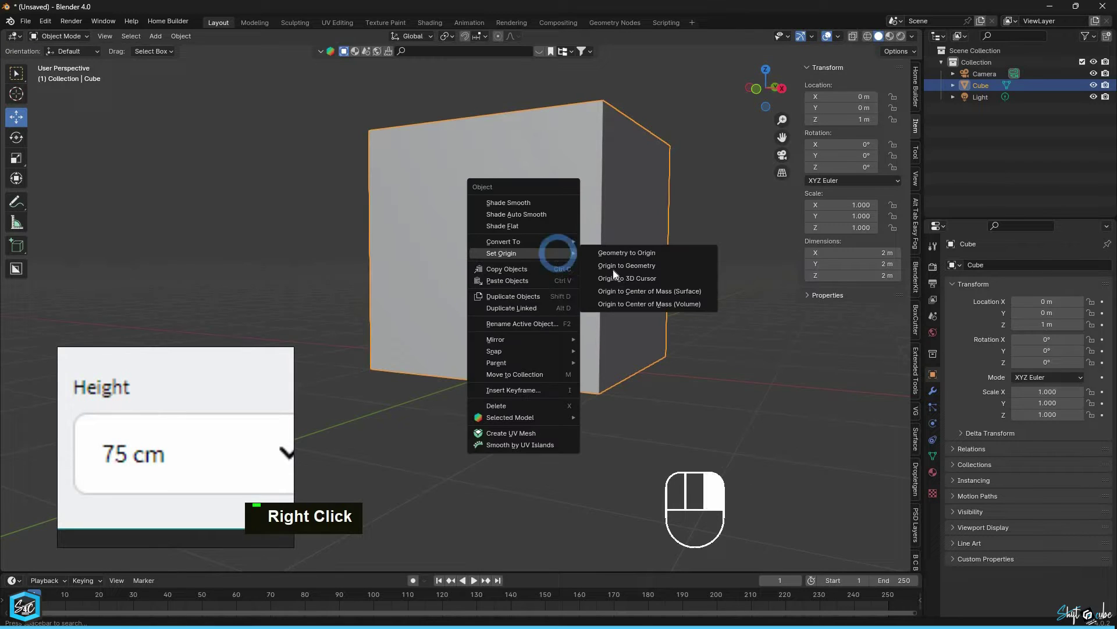
click(620, 281)
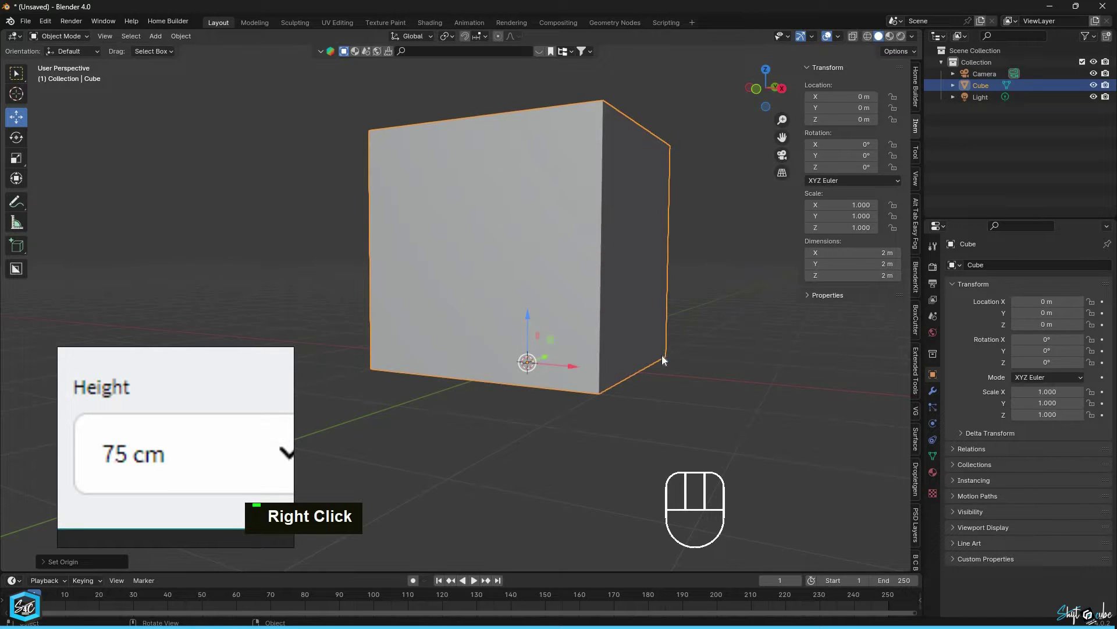
Step: Set the cube's Z dimension to 75 cm and its Y dimension to 80 cm, following the reference height and width
middle_drag(691, 320, 692, 384)
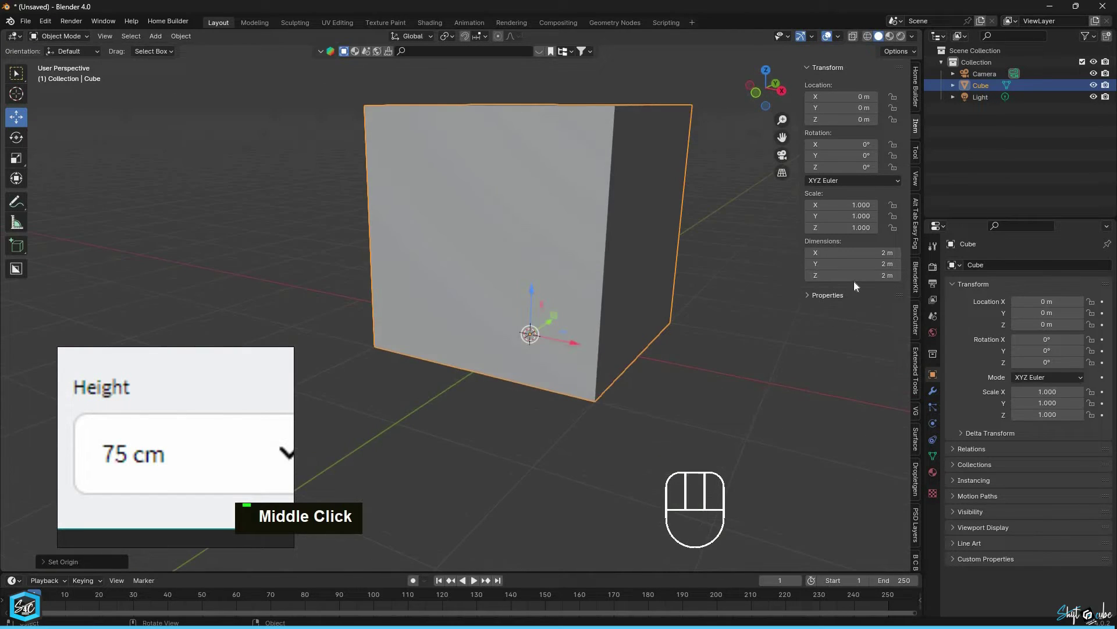
click(856, 276)
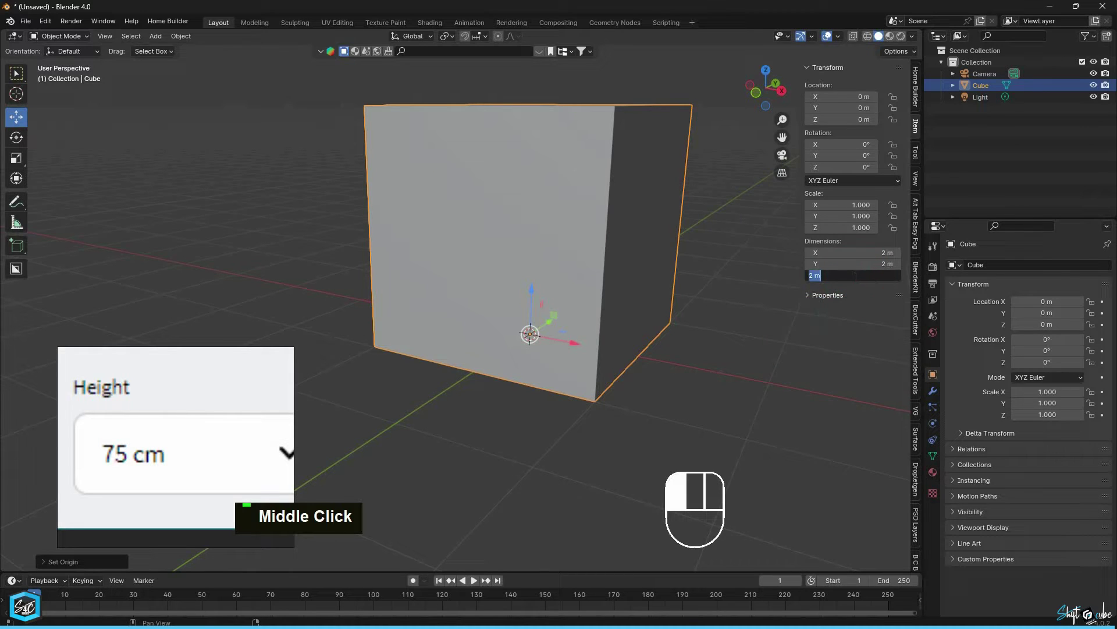
text(75 cm)
key(Return)
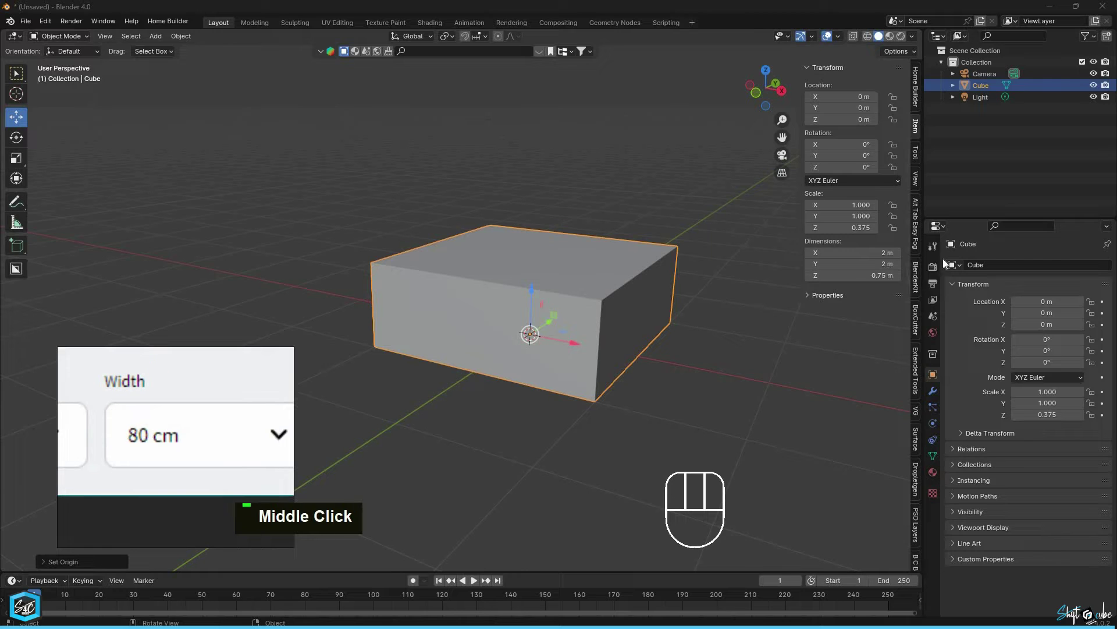
click(871, 265)
text(80 cm)
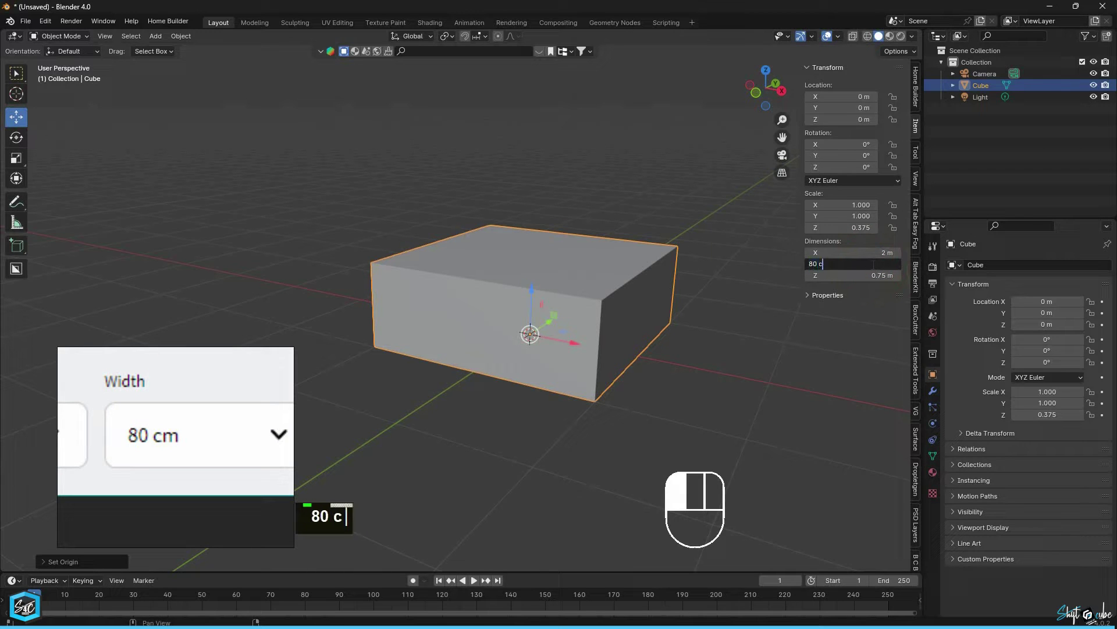
key(Return)
Step: Set the cube's X dimension to 160 cm, following the length in the reference
middle_drag(696, 262, 315, 346)
scroll(387, 402, up, 1)
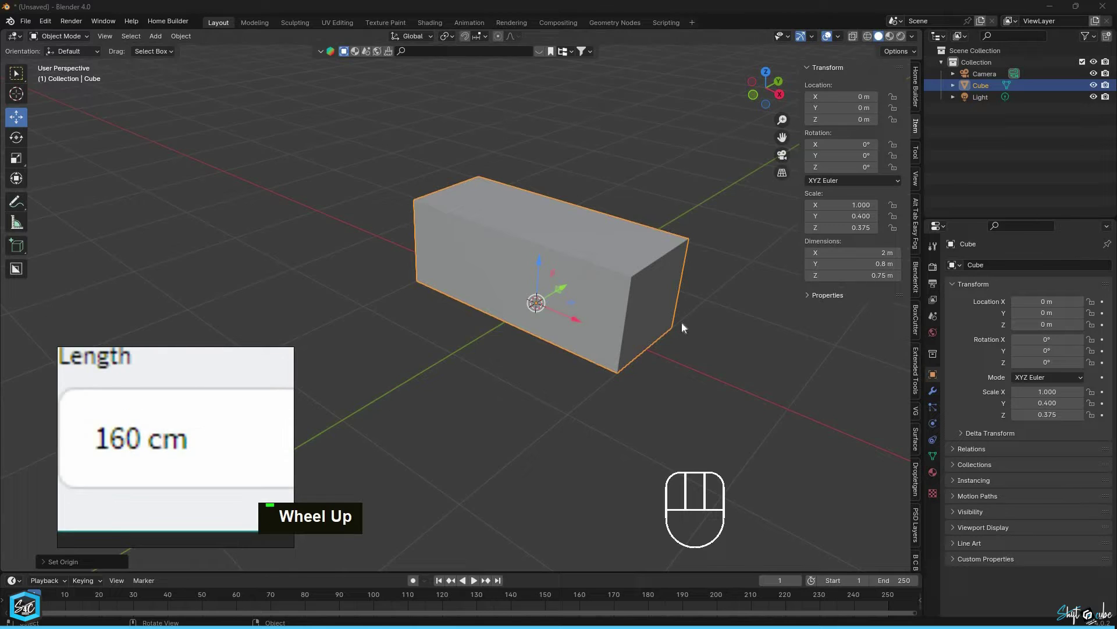
scroll(387, 401, down, 1)
click(870, 253)
text(160 cm)
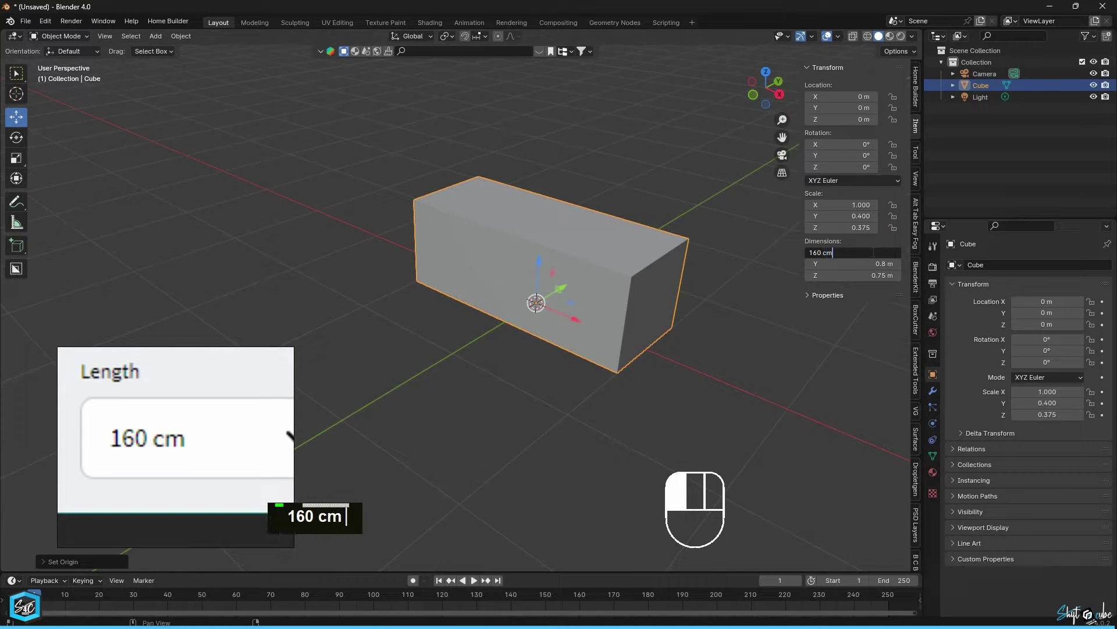
key(Return)
Step: Duplicate the resized box and keep the copy in the original position
middle_drag(633, 334, 623, 298)
scroll(595, 310, up, 3)
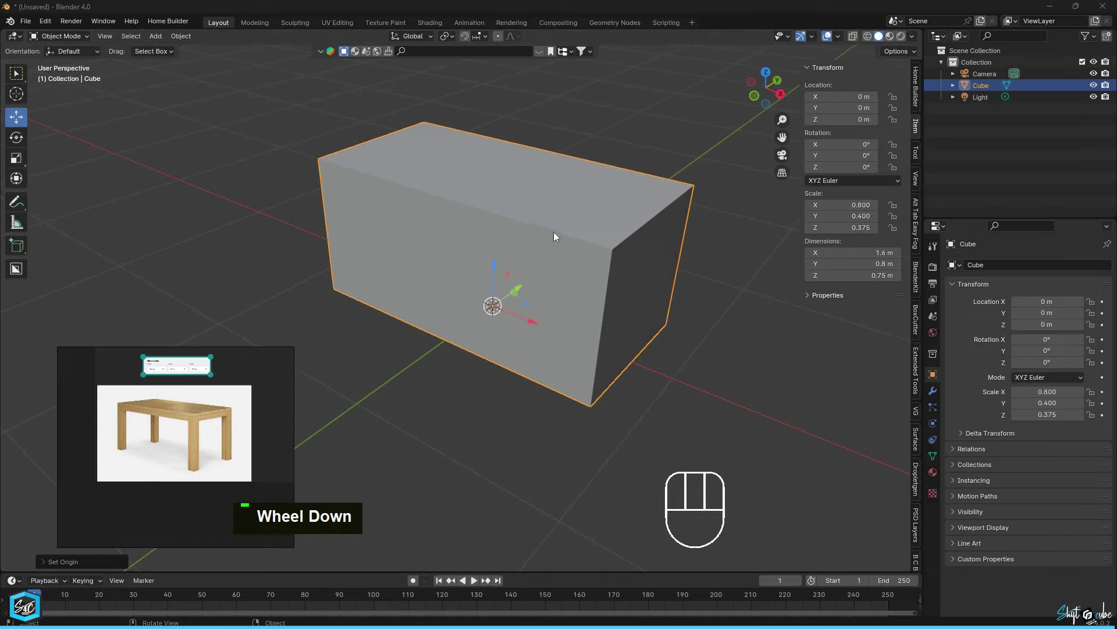
scroll(610, 230, down, 2)
scroll(588, 239, up, 1)
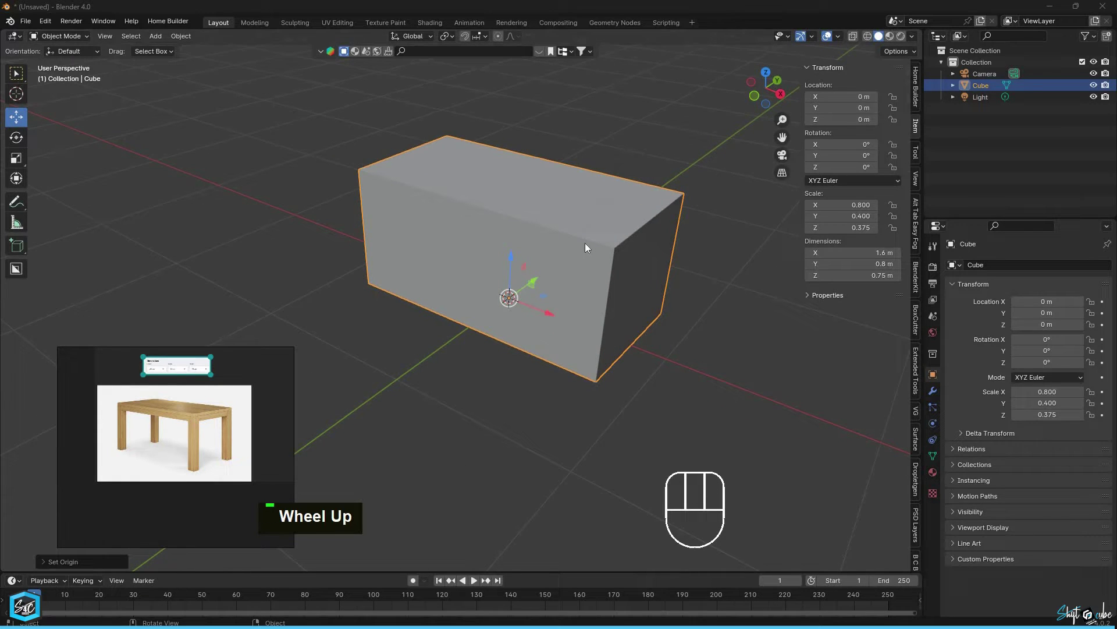
key(d)
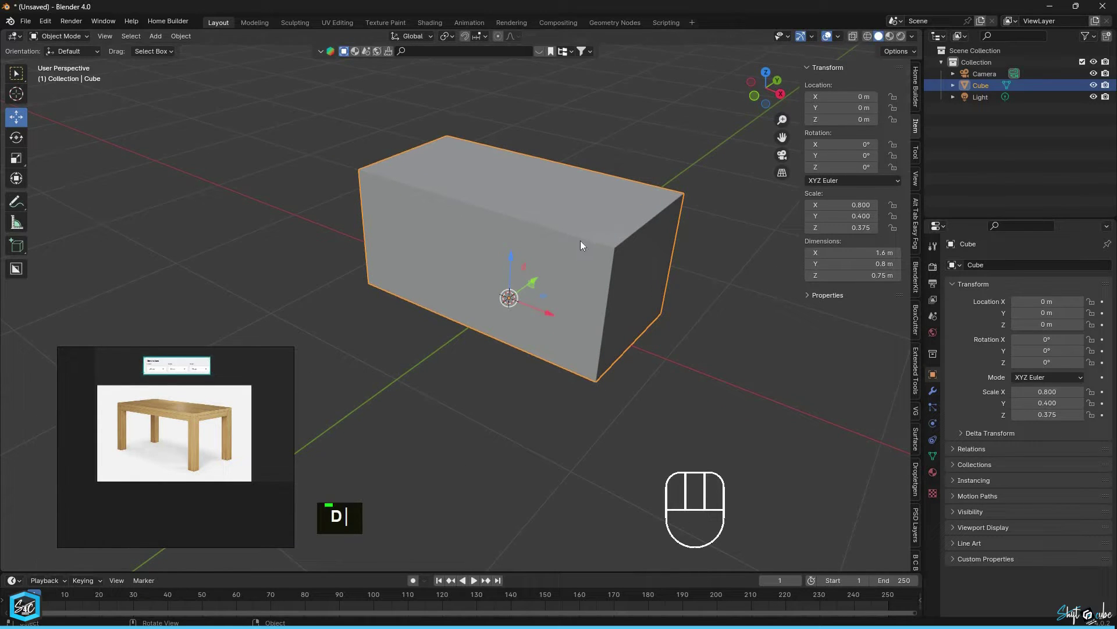
key(shift+d)
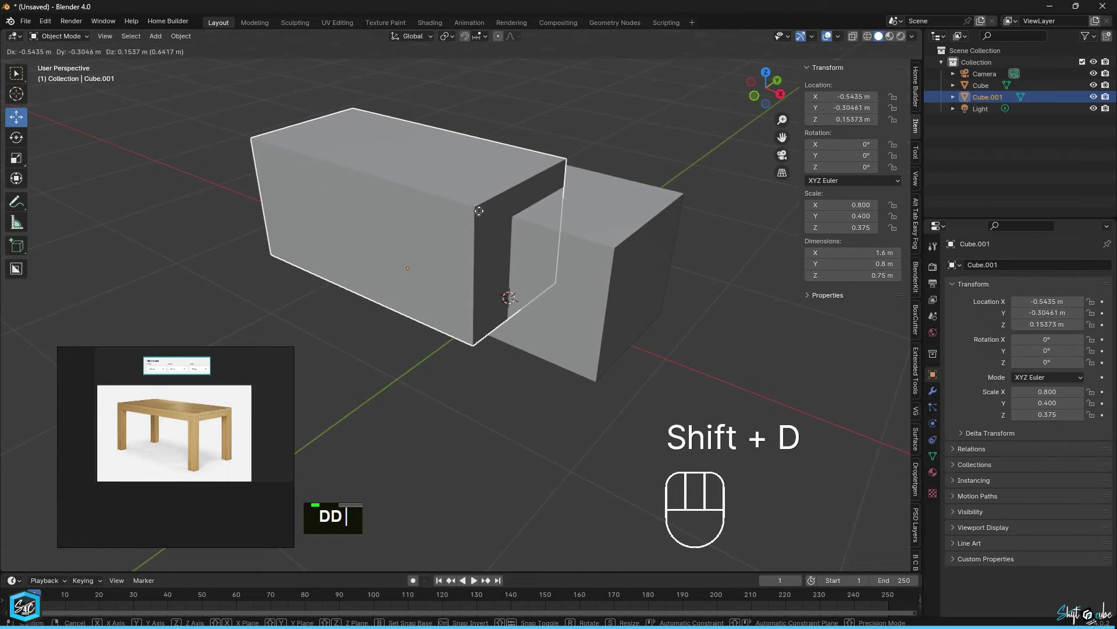
right_click(480, 211)
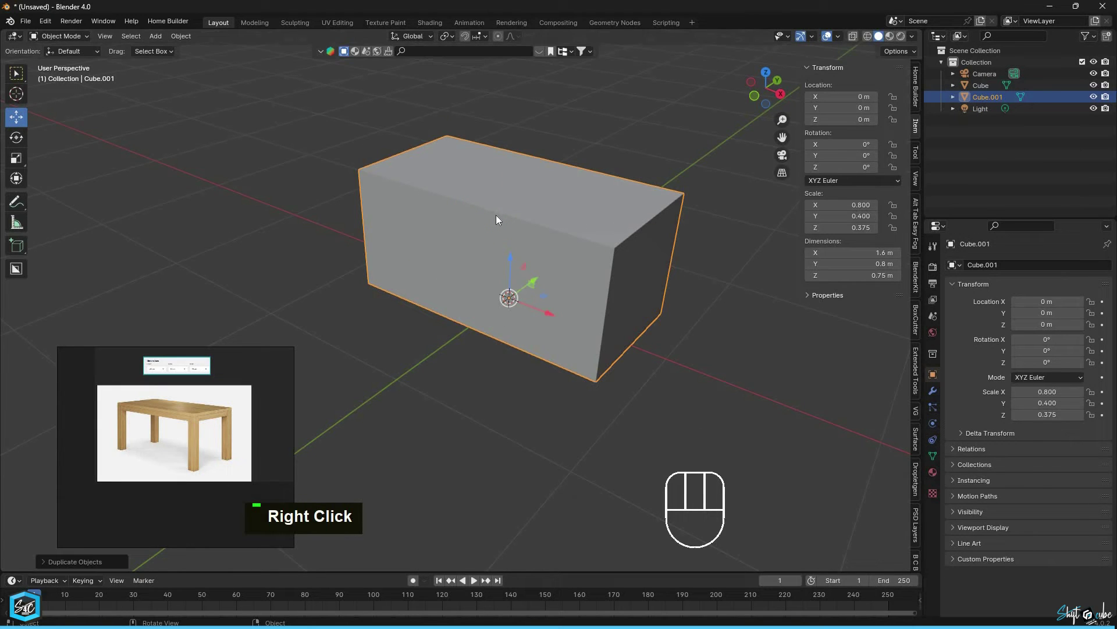
Step: Move the duplicated box into a new collection named "Bounding box"
key(m)
click(496, 215)
text(Bounding )
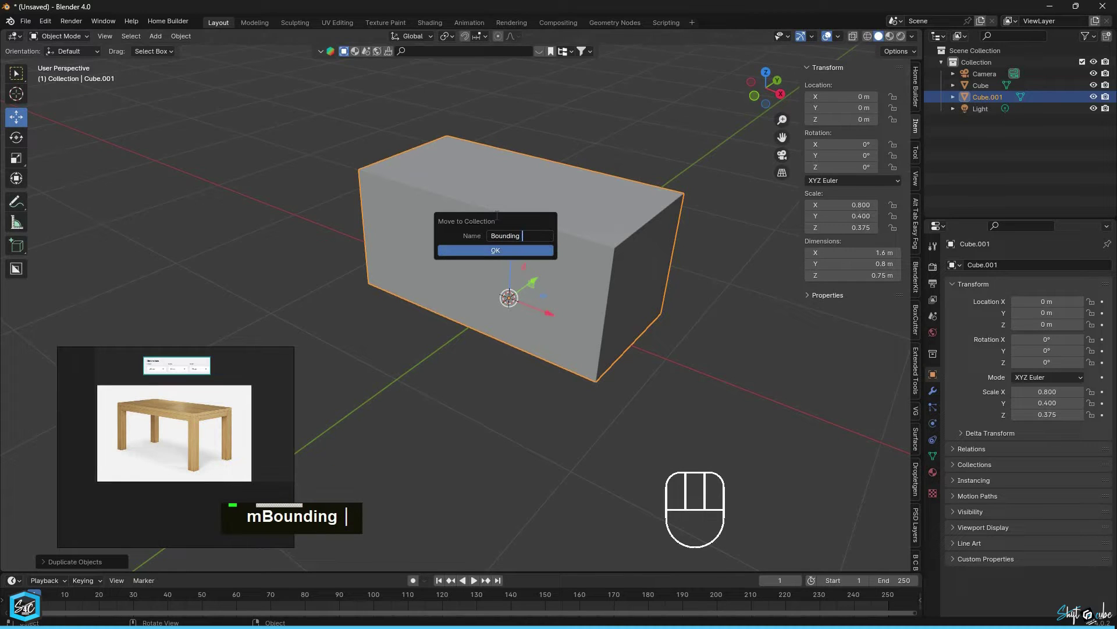
text(box)
key(Return)
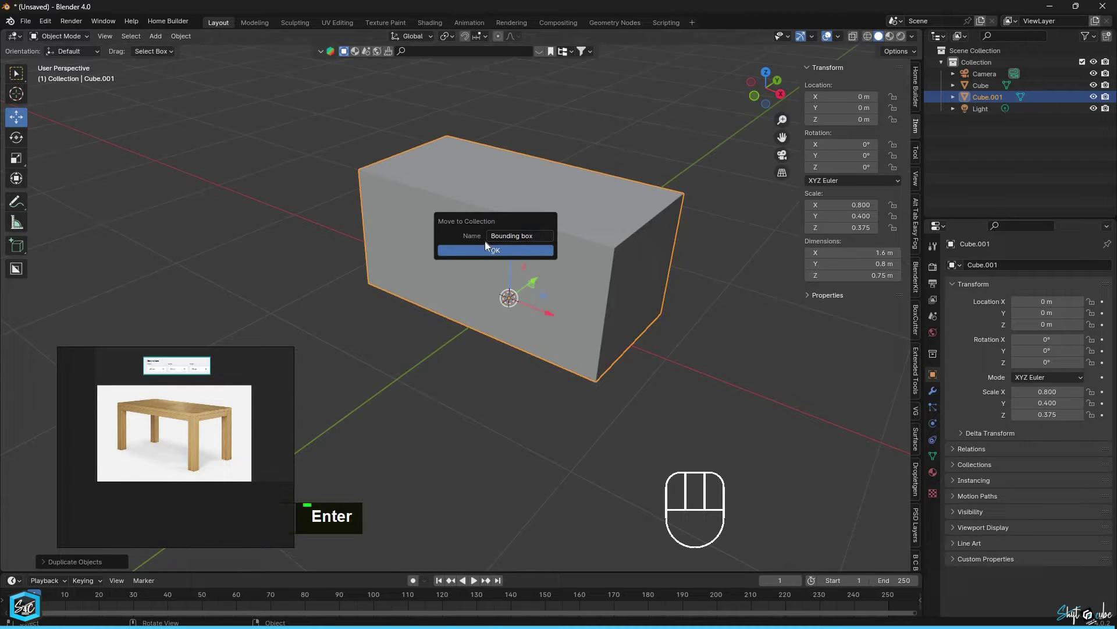
click(489, 250)
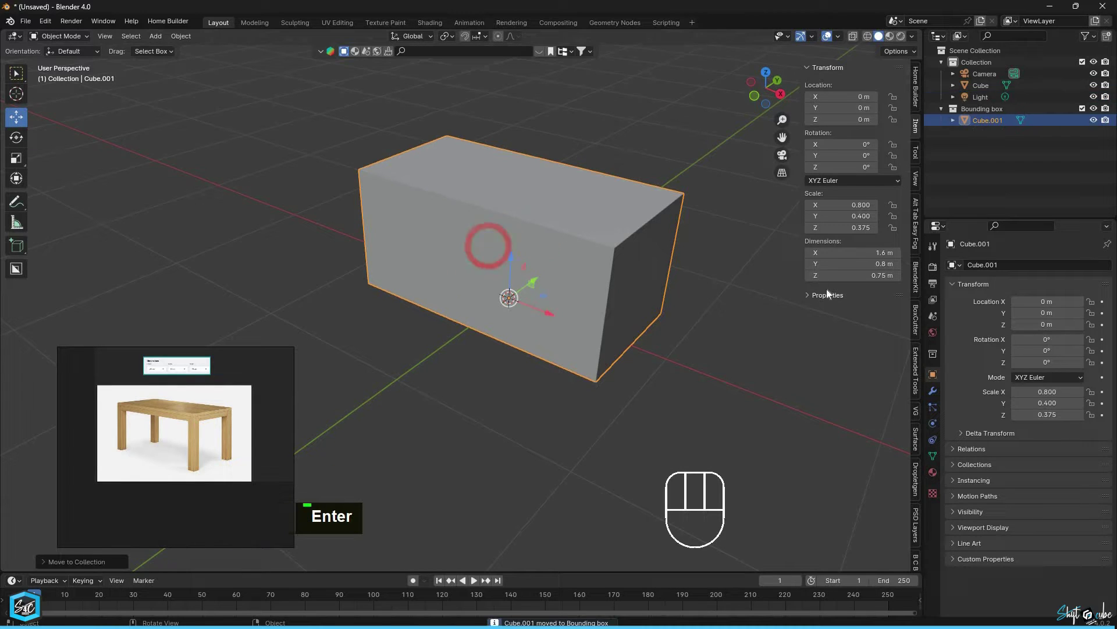
Step: Hide the original cube in the viewport and set the duplicated box to display as Wire
click(1093, 85)
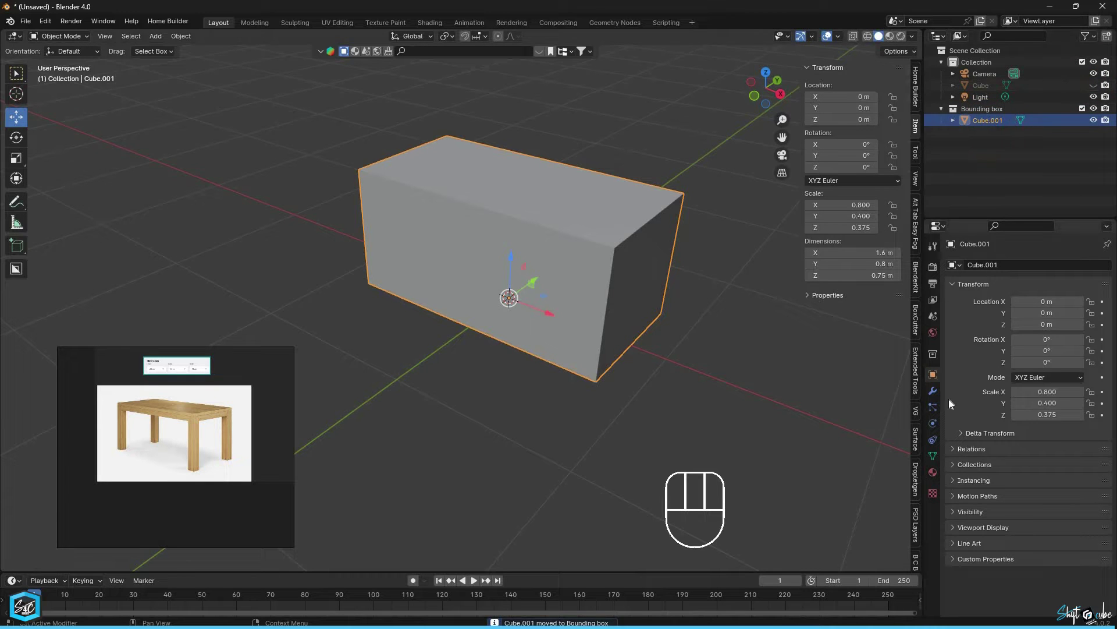
click(984, 527)
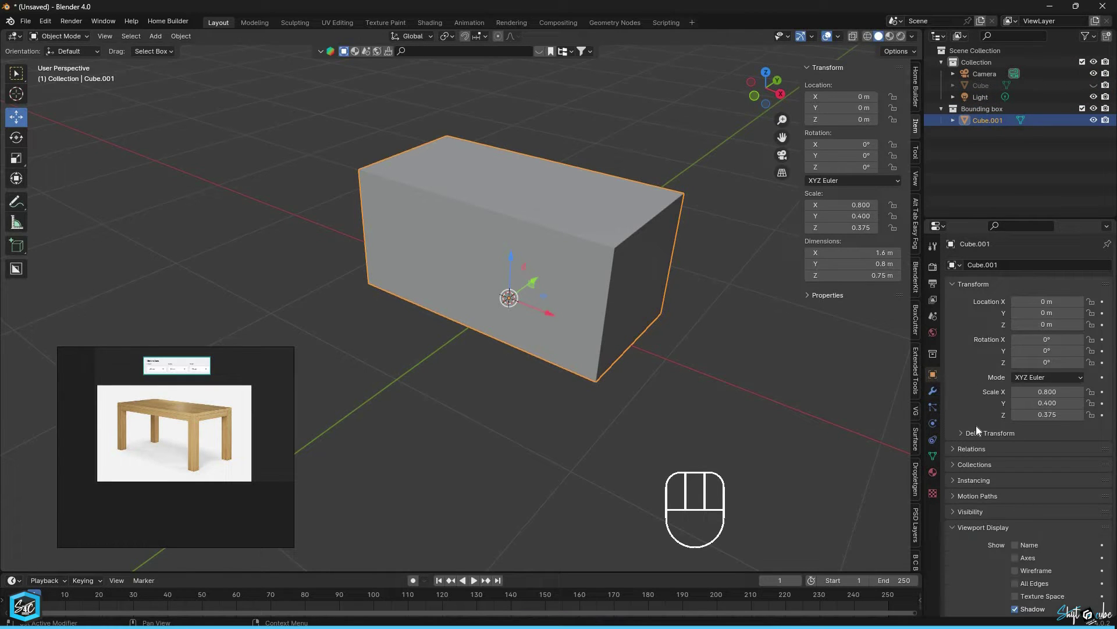
scroll(976, 426, down, 4)
click(1039, 561)
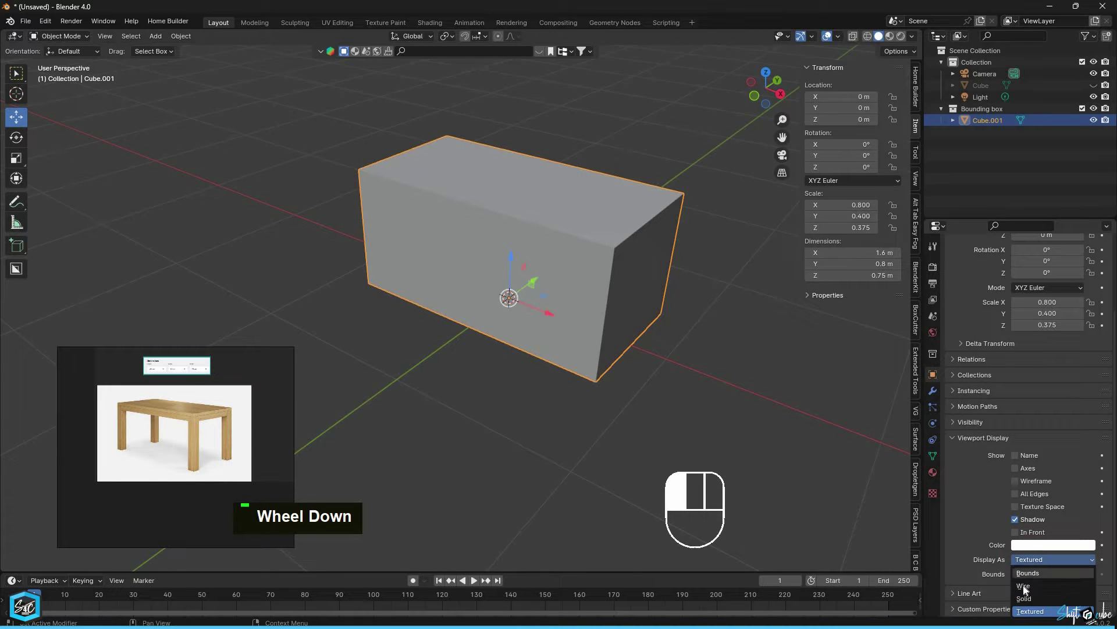
click(1034, 585)
middle_drag(724, 239, 652, 220)
scroll(675, 287, up, 2)
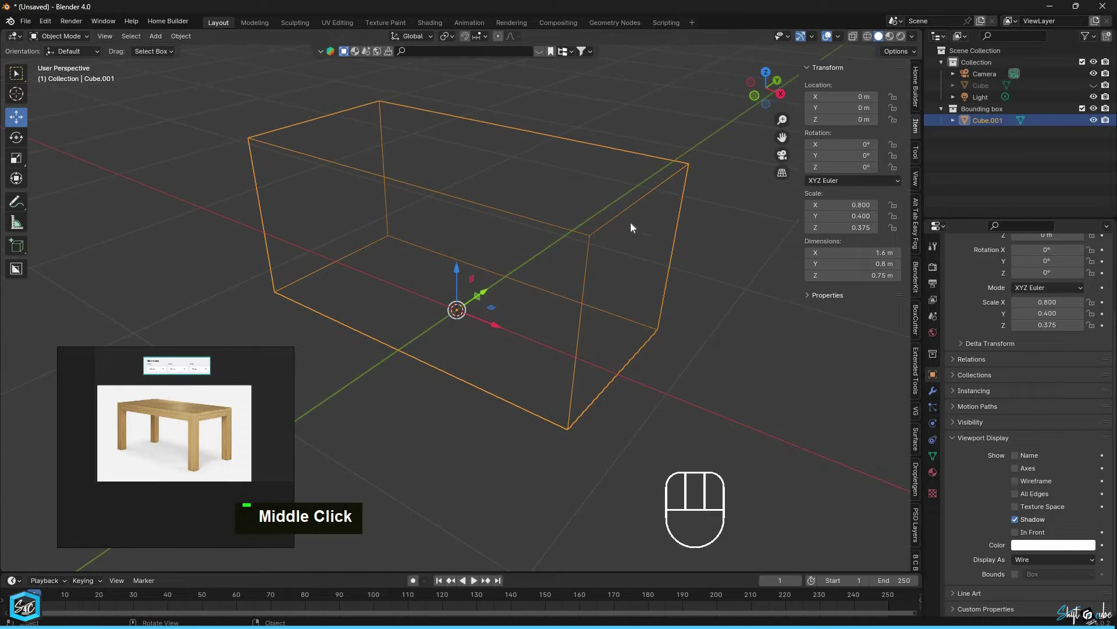
Step: Show the outliner's selectability toggles and make the wire bounding box unselectable, testing it with box selections across the viewport
click(1086, 36)
click(1007, 73)
click(1082, 120)
drag(730, 93, 613, 323)
drag(552, 100, 692, 363)
drag(710, 154, 562, 391)
scroll(692, 308, down, 2)
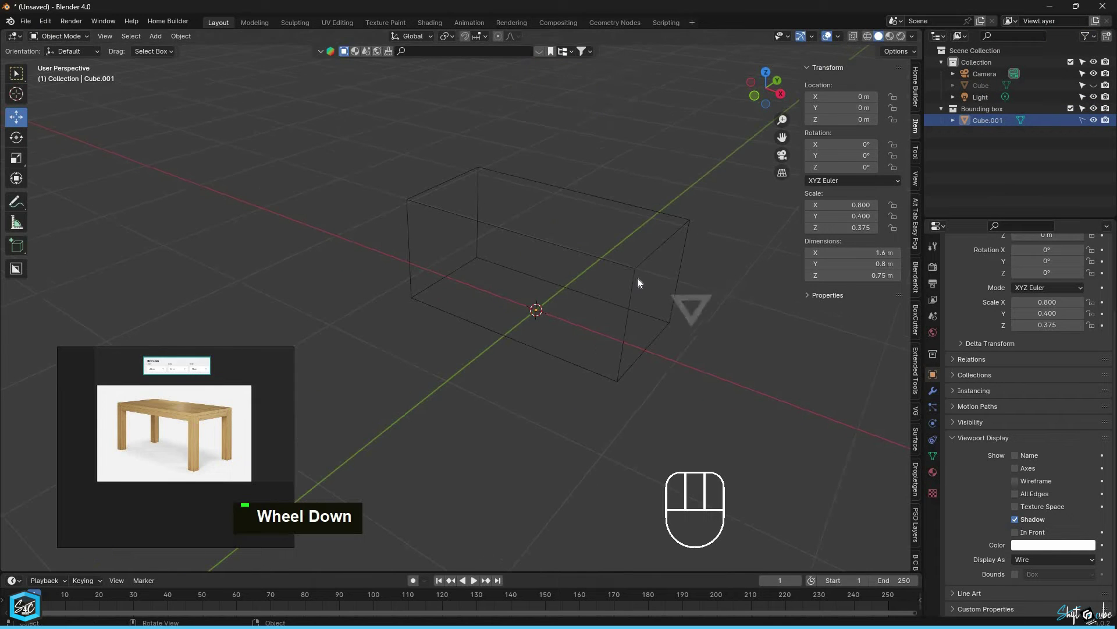
middle_drag(727, 301, 788, 303)
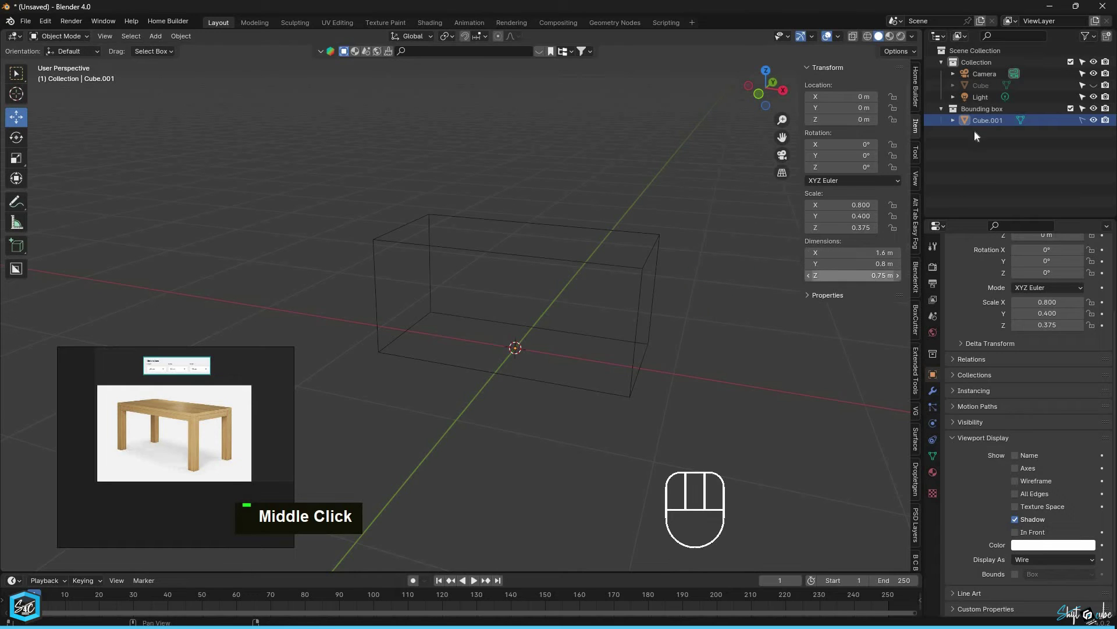
Step: Enable background images on the camera and load the wooden table reference picture as the background image
click(988, 74)
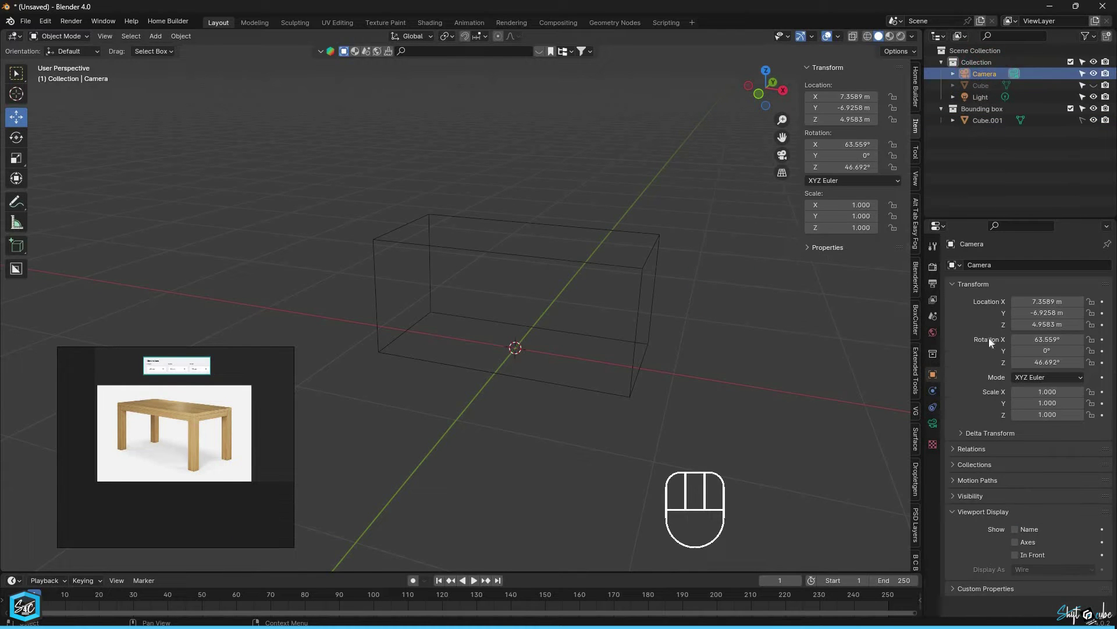
click(932, 424)
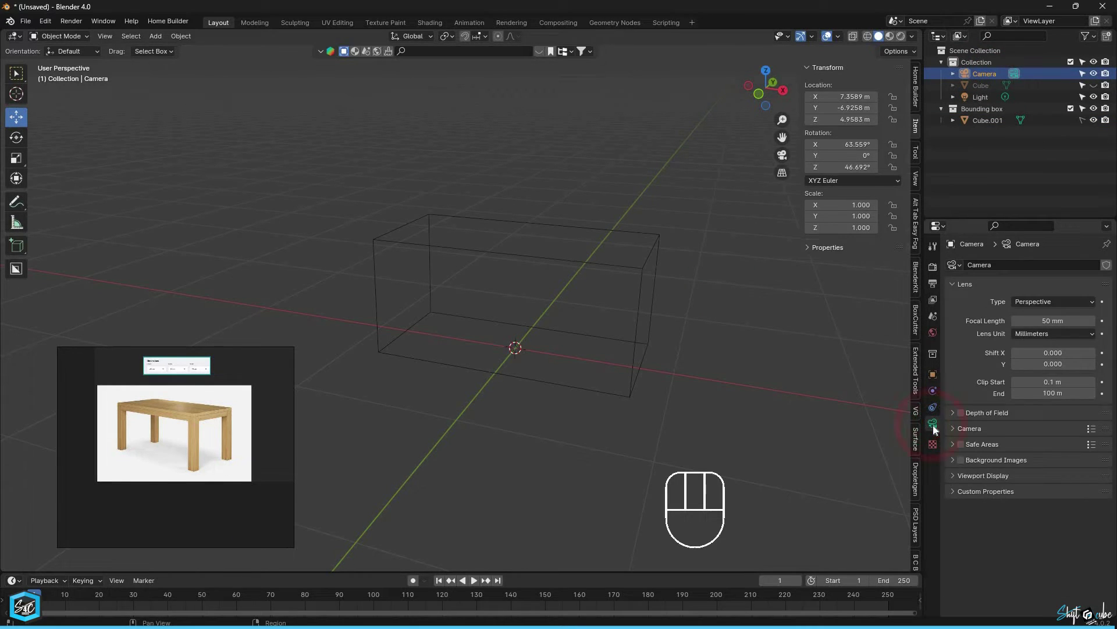
click(953, 459)
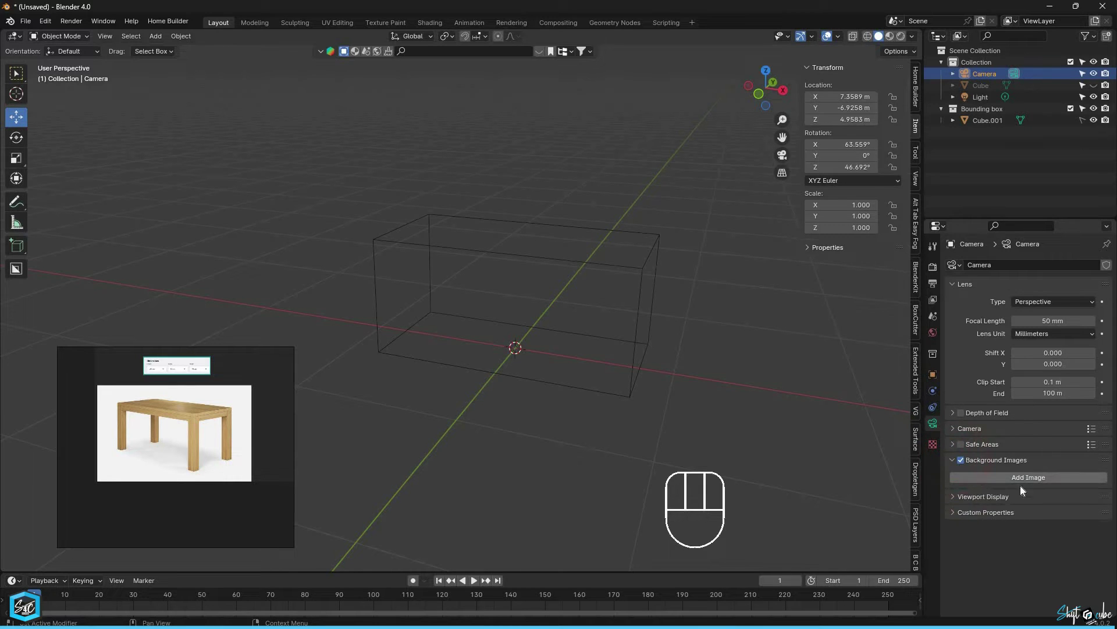
click(1021, 477)
click(1043, 526)
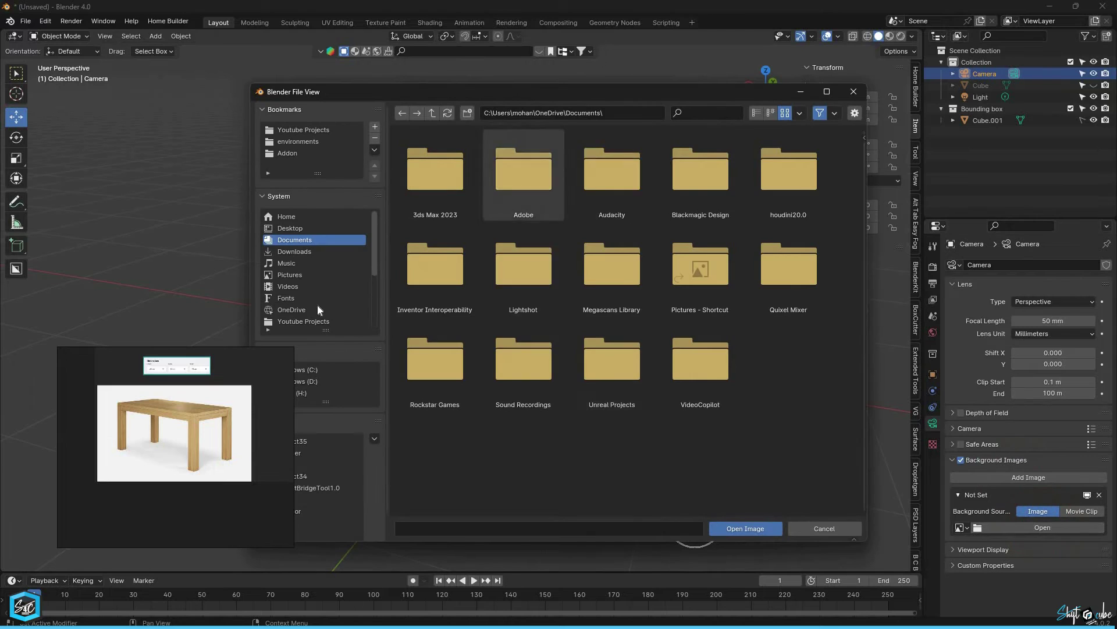
double_click(611, 172)
click(733, 529)
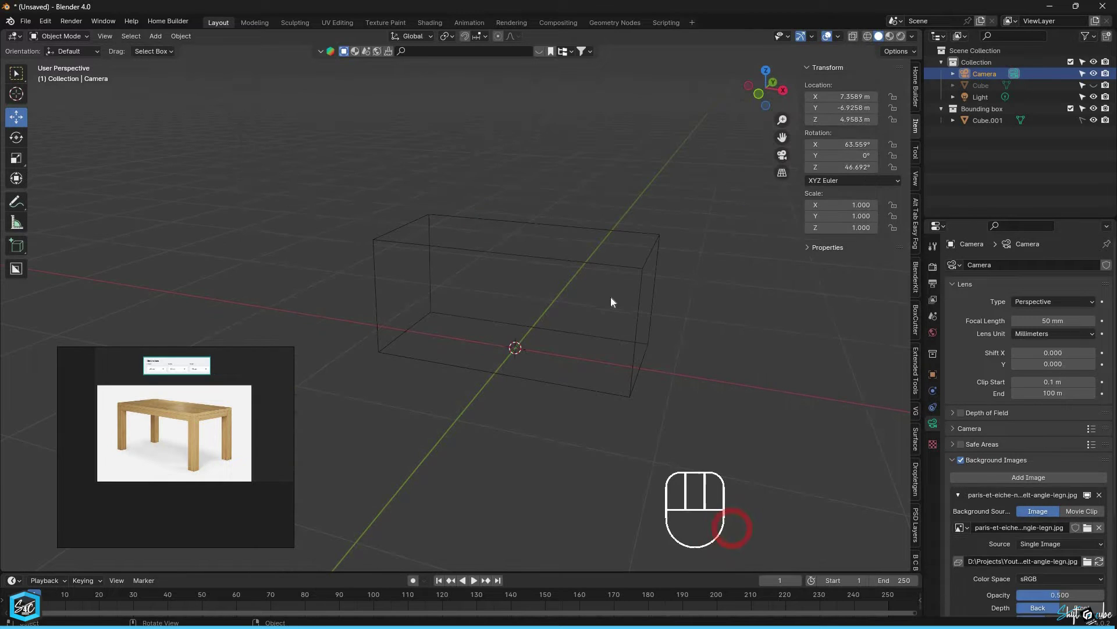
Step: Look through the camera and set the background image's frame method to Fit
key(KP_0)
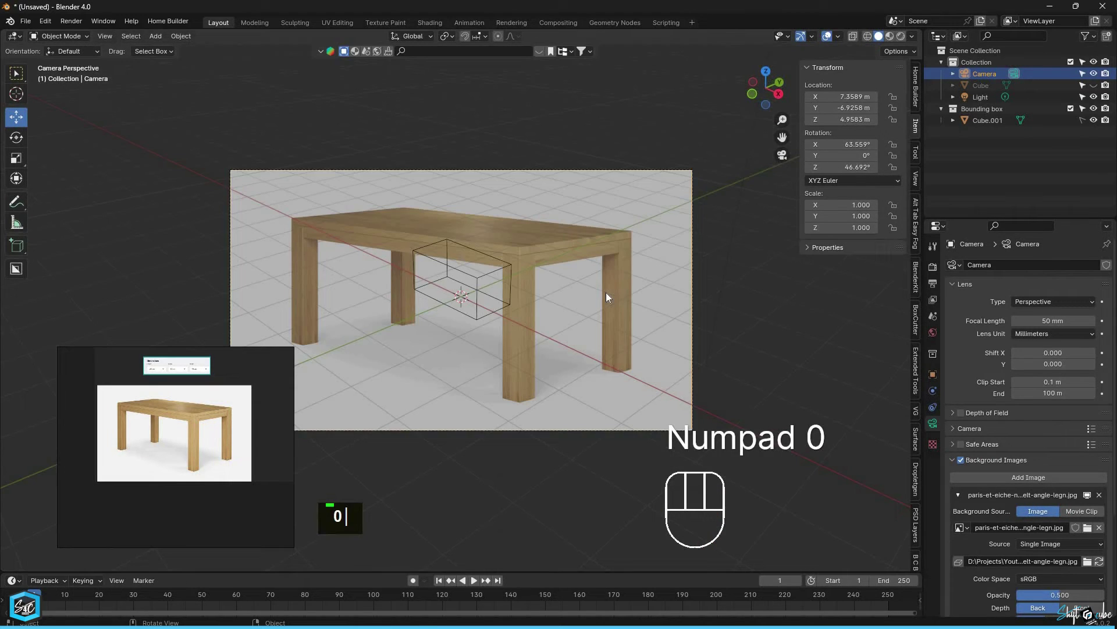
shift+middle_drag(603, 283, 272, 415)
right_drag(171, 506, 86, 605)
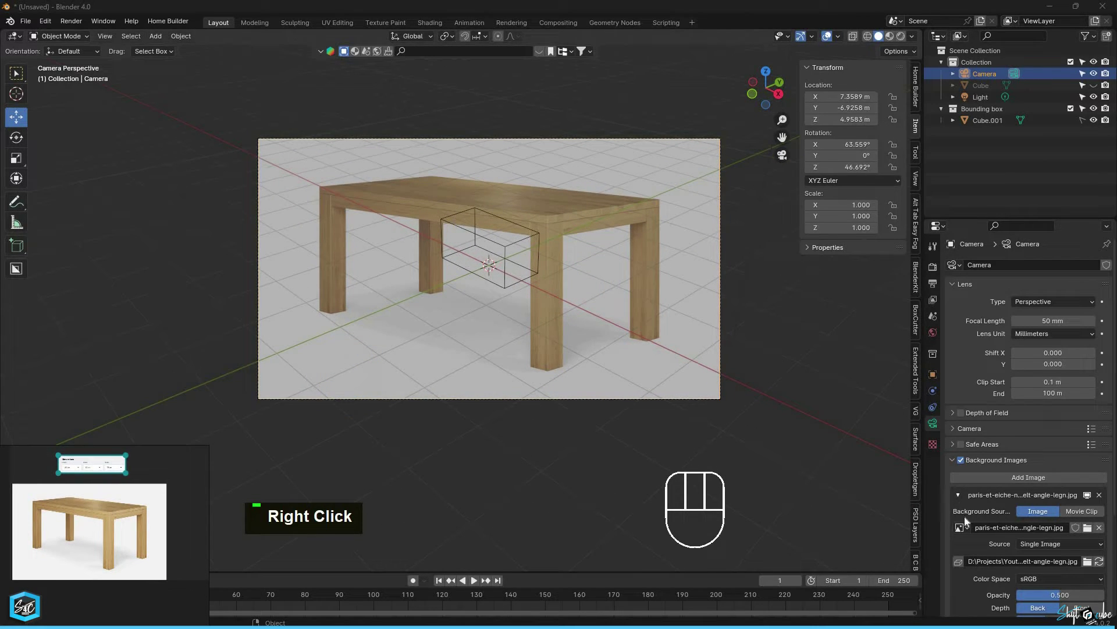
scroll(979, 536, down, 5)
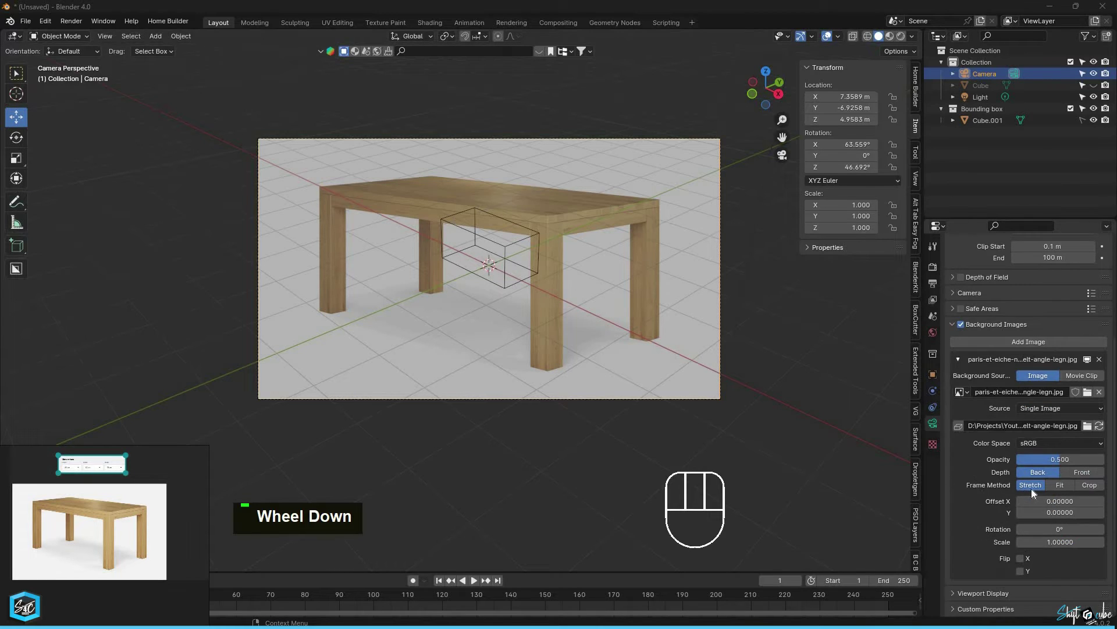
click(1060, 487)
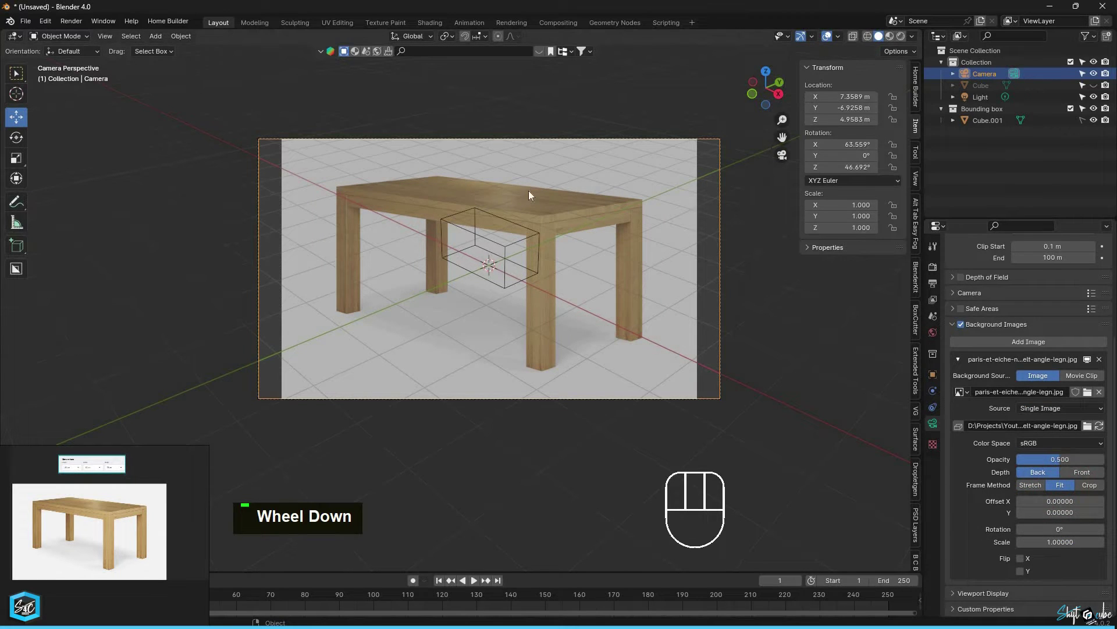
scroll(522, 211, up, 2)
scroll(515, 219, down, 2)
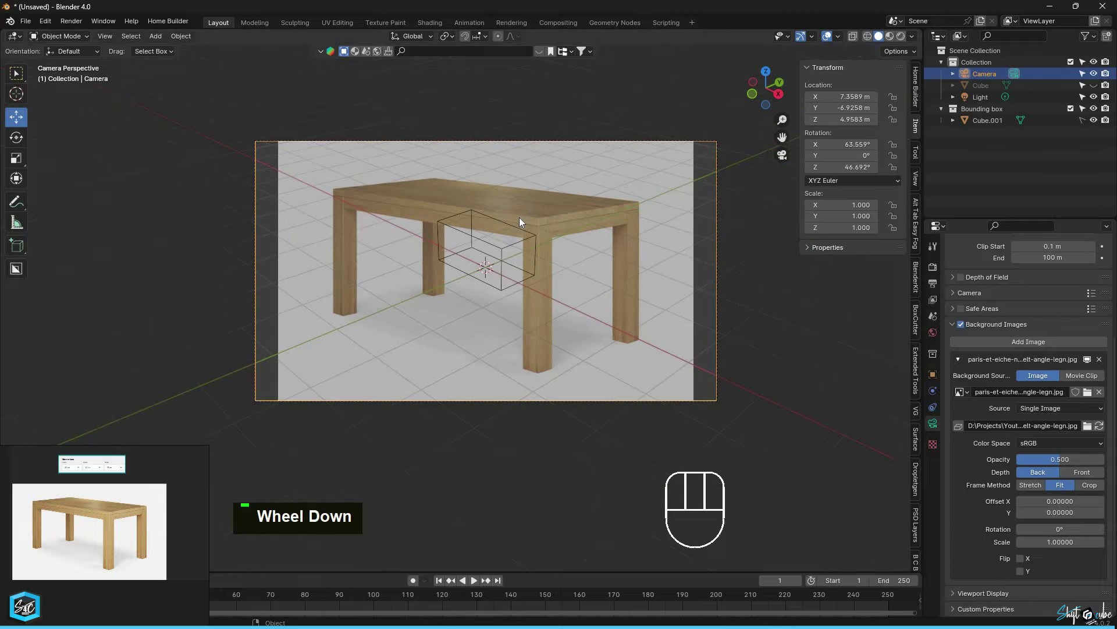
scroll(520, 217, up, 1)
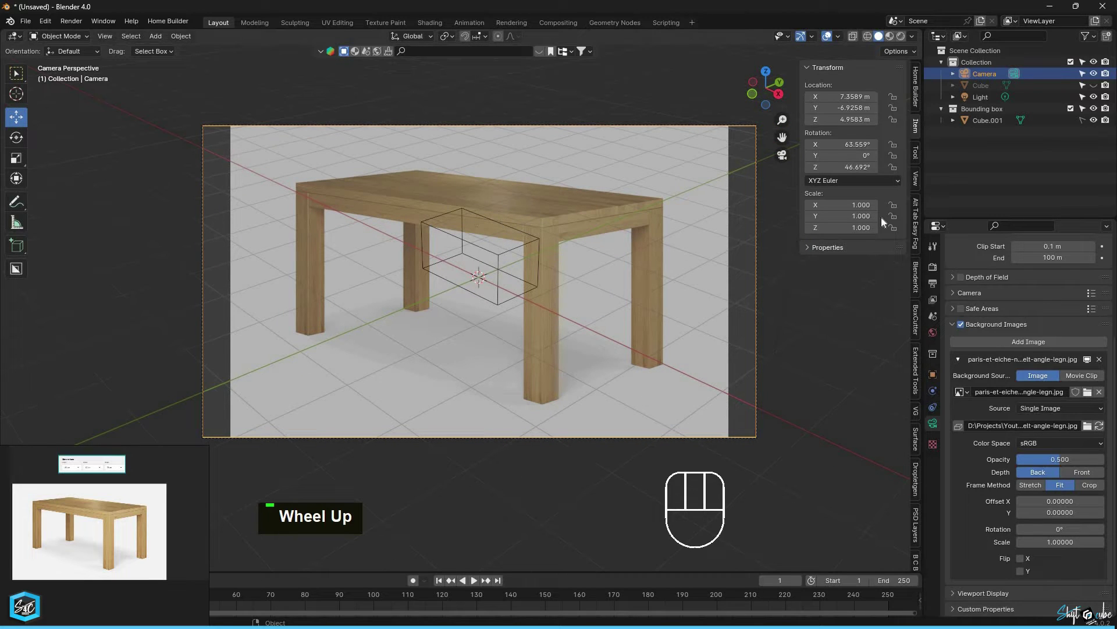
Step: Lock the camera to the view, and orbit and zoom it towards the perspective of the table in the reference image
click(916, 175)
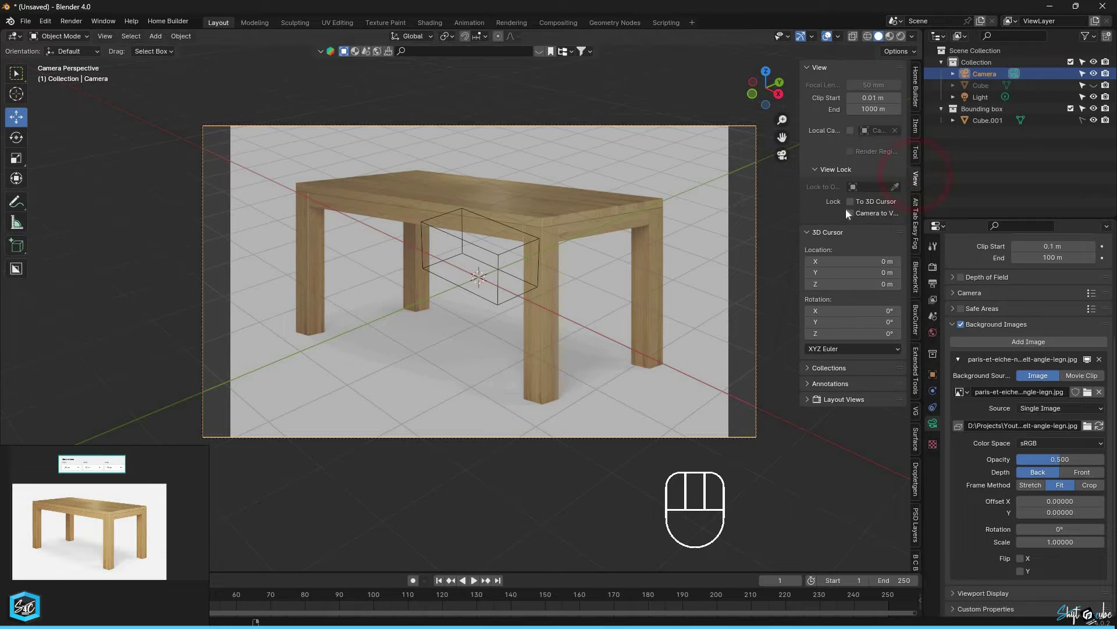
click(851, 213)
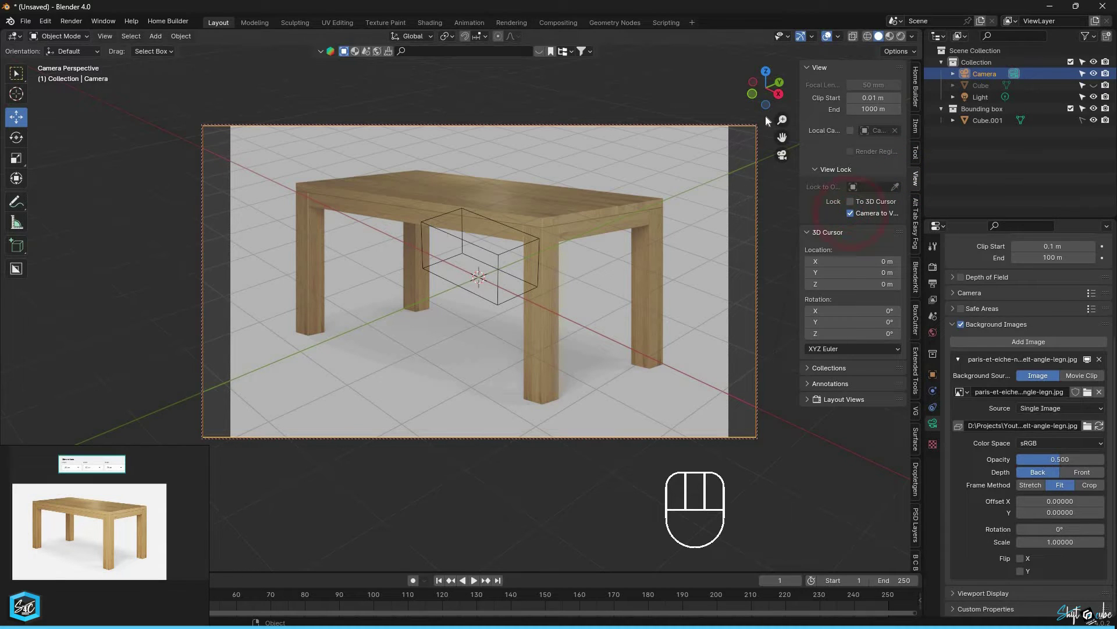
drag(768, 93, 773, 185)
mouse_move(782, 120)
mouse_down()
mouse_move(770, 88)
mouse_move(784, 139)
mouse_up()
Step: Set the camera's focal length to 80 mm
scroll(1044, 337, up, 5)
click(1059, 321)
text(80)
key(Return)
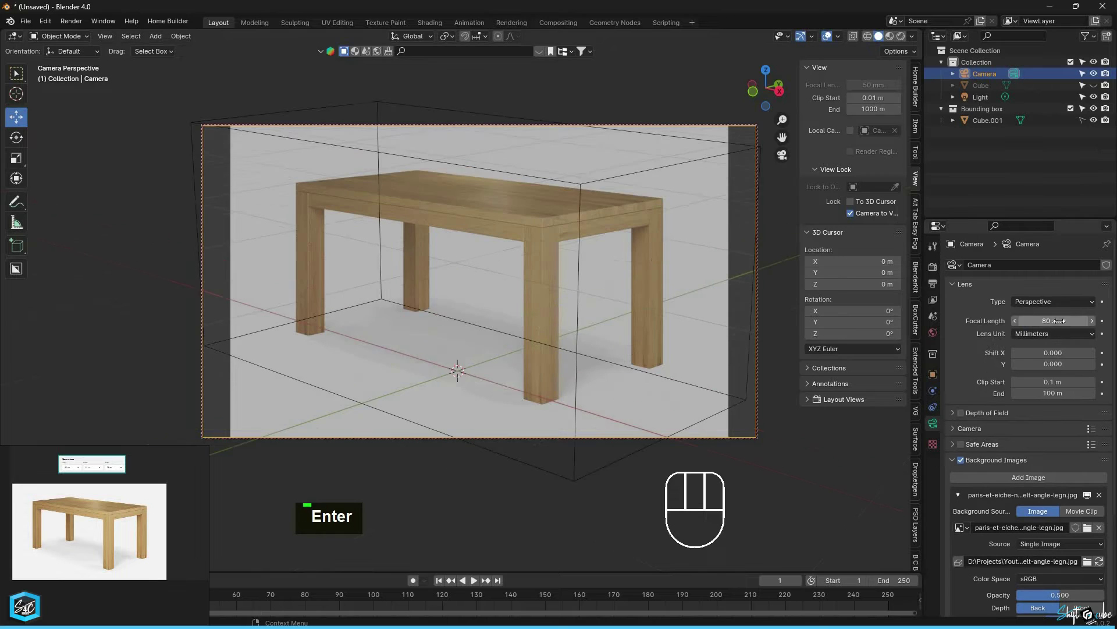
Step: Readjust the camera's distance and angle to the wire box and raise the focal length to 83 mm
drag(783, 119, 766, 84)
click(1092, 320)
click(1092, 321)
click(1092, 321)
Step: Pan, zoom and orbit the camera until the wire bounding box lines up with the table in the background image
drag(782, 137, 779, 138)
drag(782, 119, 784, 138)
drag(766, 100, 767, 101)
drag(782, 137, 783, 137)
drag(774, 99, 775, 98)
mouse_move(782, 137)
mouse_down()
mouse_move(773, 106)
mouse_move(783, 137)
mouse_up()
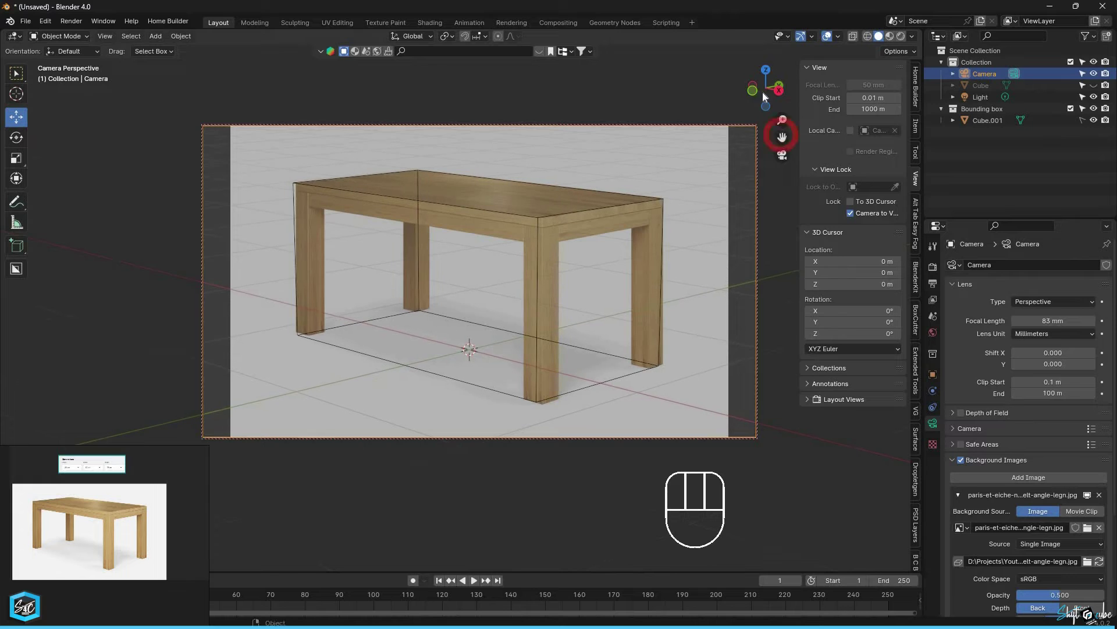
Step: Fine-tune the camera so the box corners match the tabletop and leg ends, and set the focal length to 82 mm
drag(764, 97, 767, 97)
drag(782, 138, 783, 136)
drag(767, 98, 774, 96)
drag(784, 135, 783, 138)
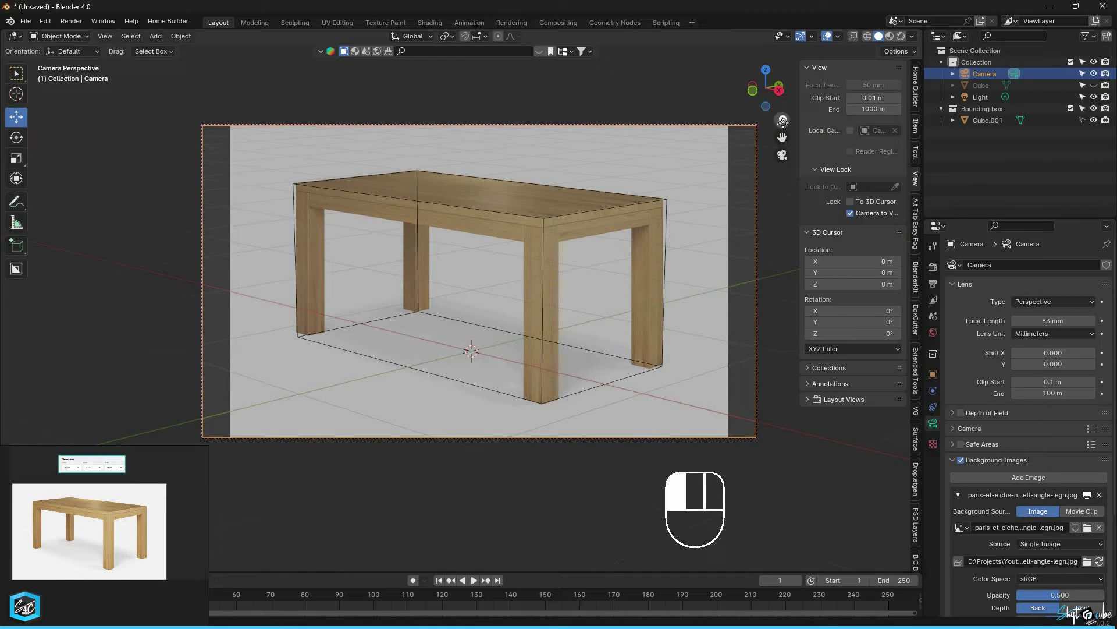
click(1088, 320)
drag(782, 137, 782, 117)
click(1017, 321)
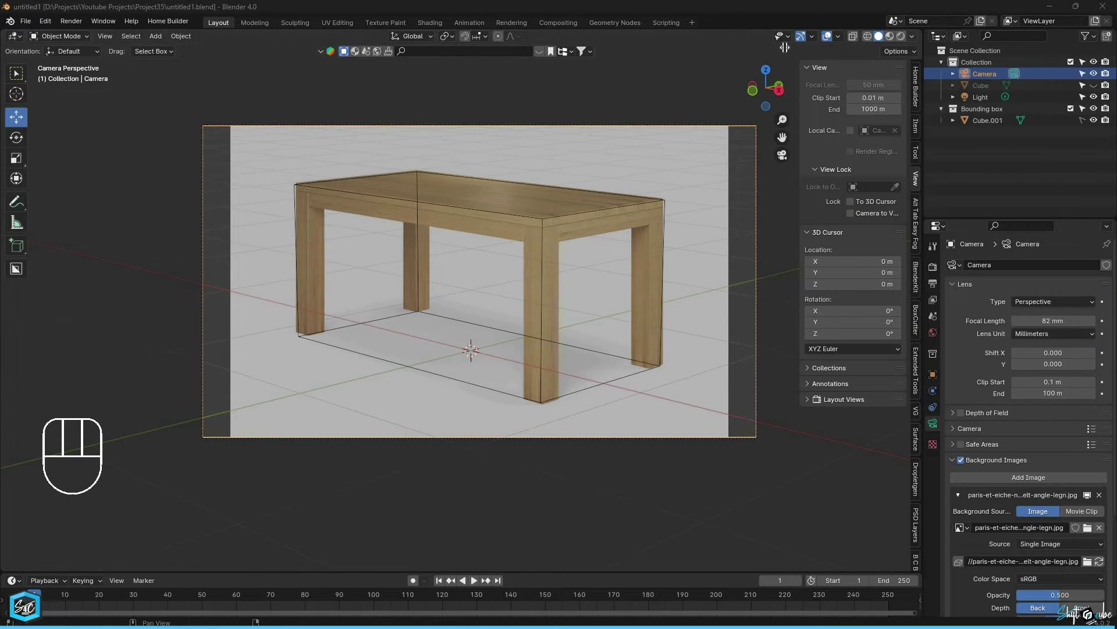
Step: Split the 3D viewport into two side-by-side areas and take one of them out of the camera view
drag(919, 32, 473, 48)
click(916, 125)
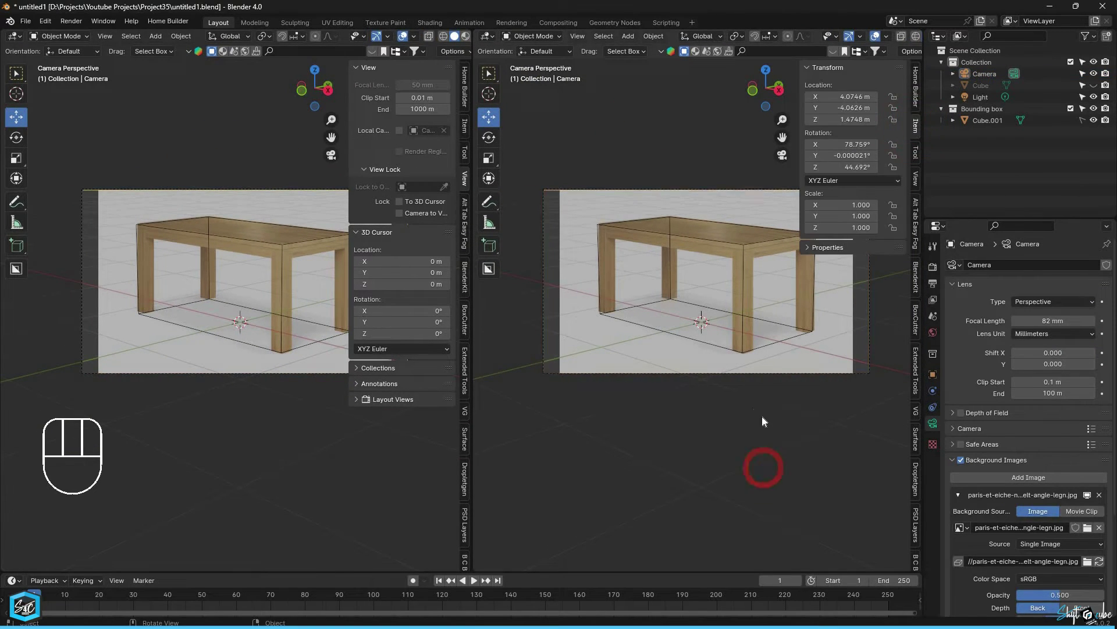
scroll(687, 331, up, 3)
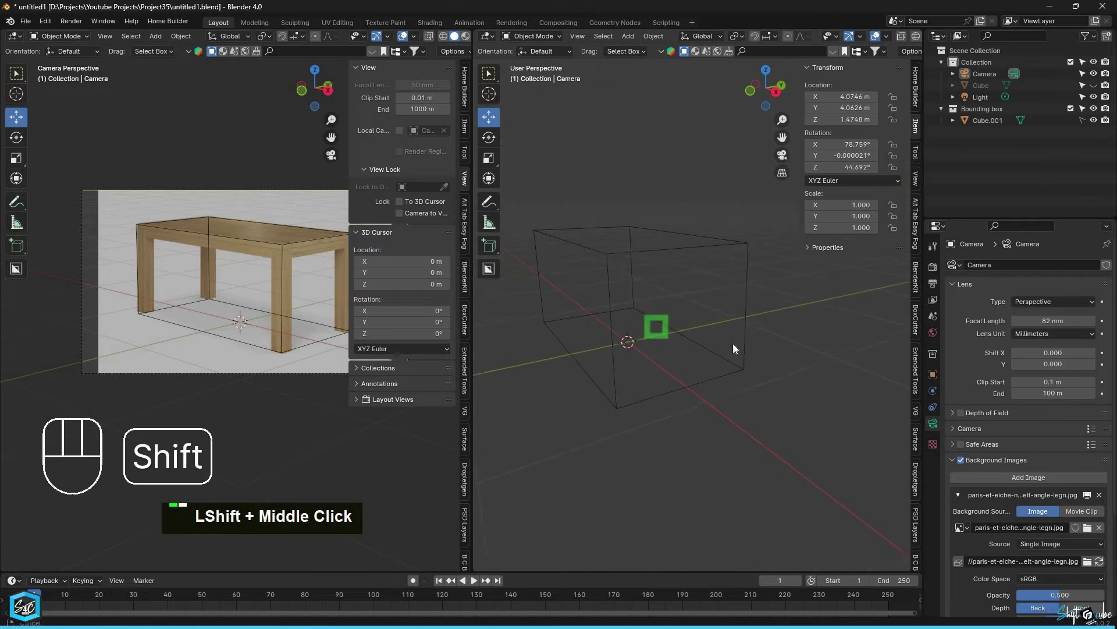
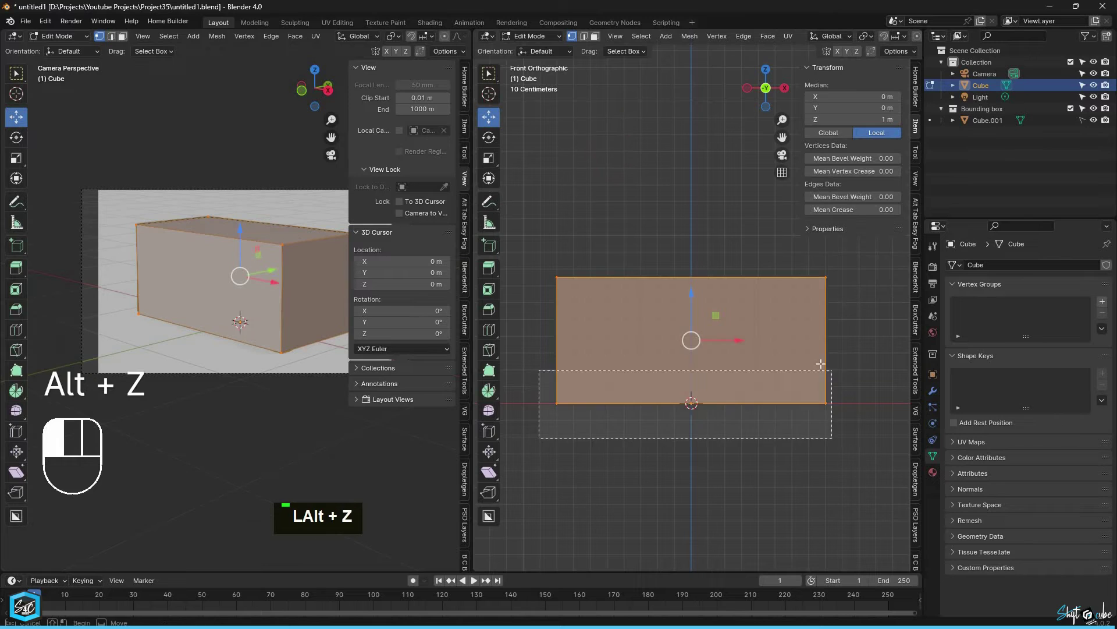
Step: Raise the cube's bottom vertices along Z to leave a tabletop slab about 0.034 m thick, matching the reference, and leave Edit Mode
scroll(716, 340, up, 1)
drag(687, 352, 685, 227)
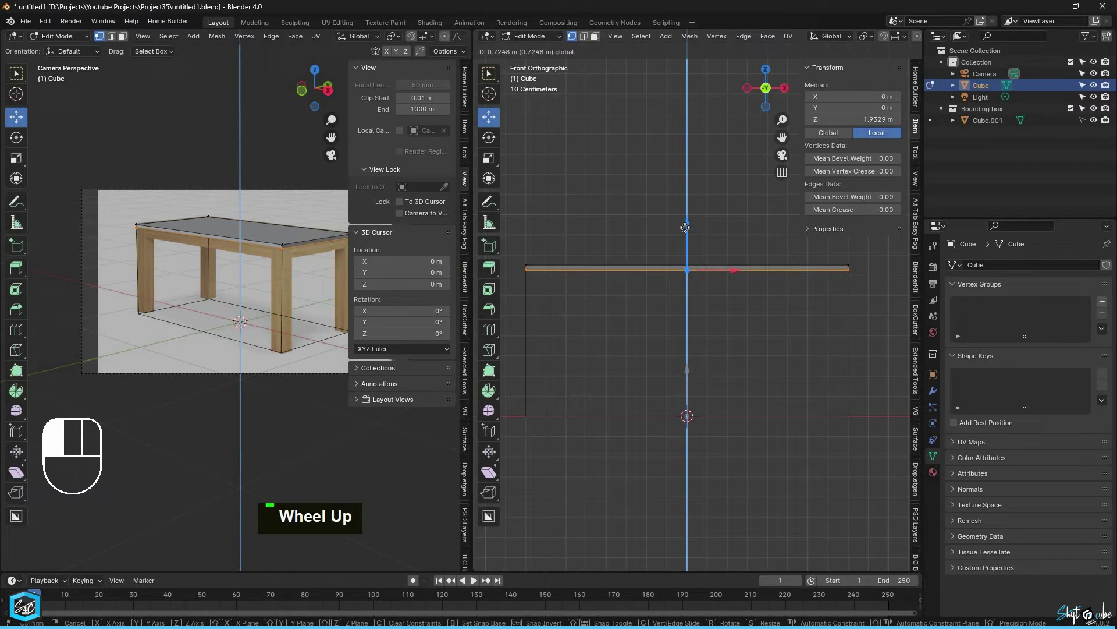
scroll(285, 249, up, 9)
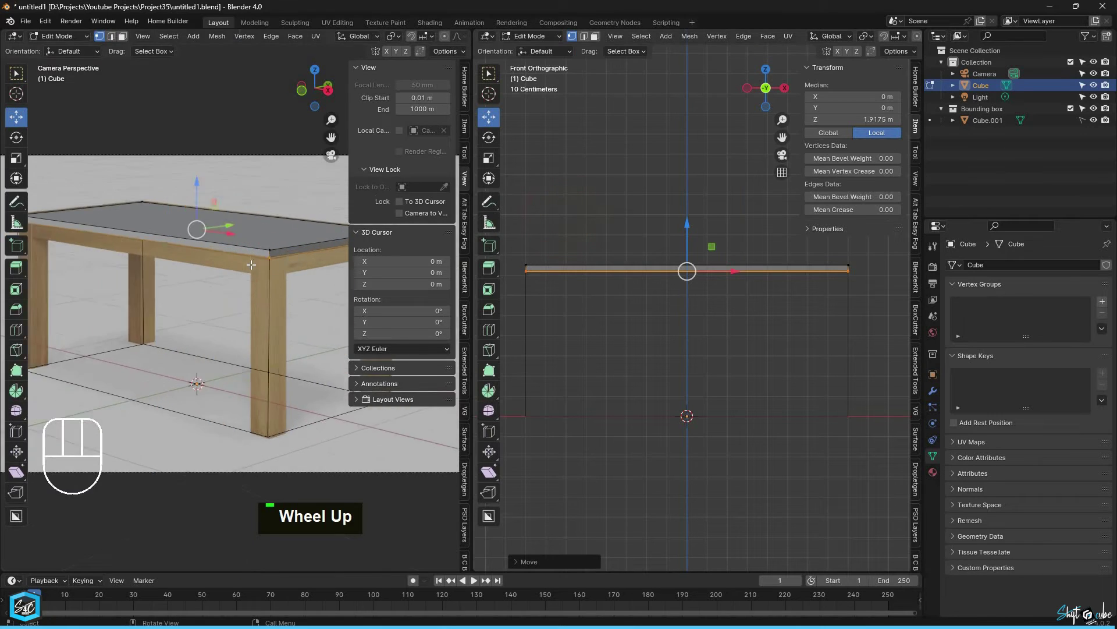
drag(686, 229, 686, 231)
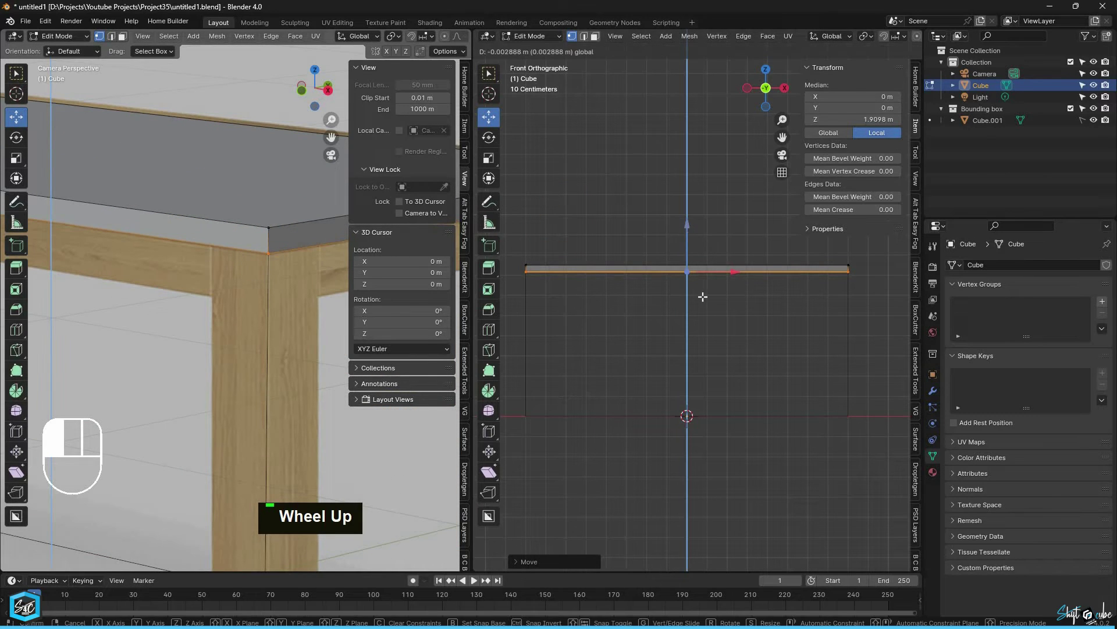
scroll(654, 314, down, 3)
middle_drag(713, 300, 672, 314)
scroll(626, 117, up, 4)
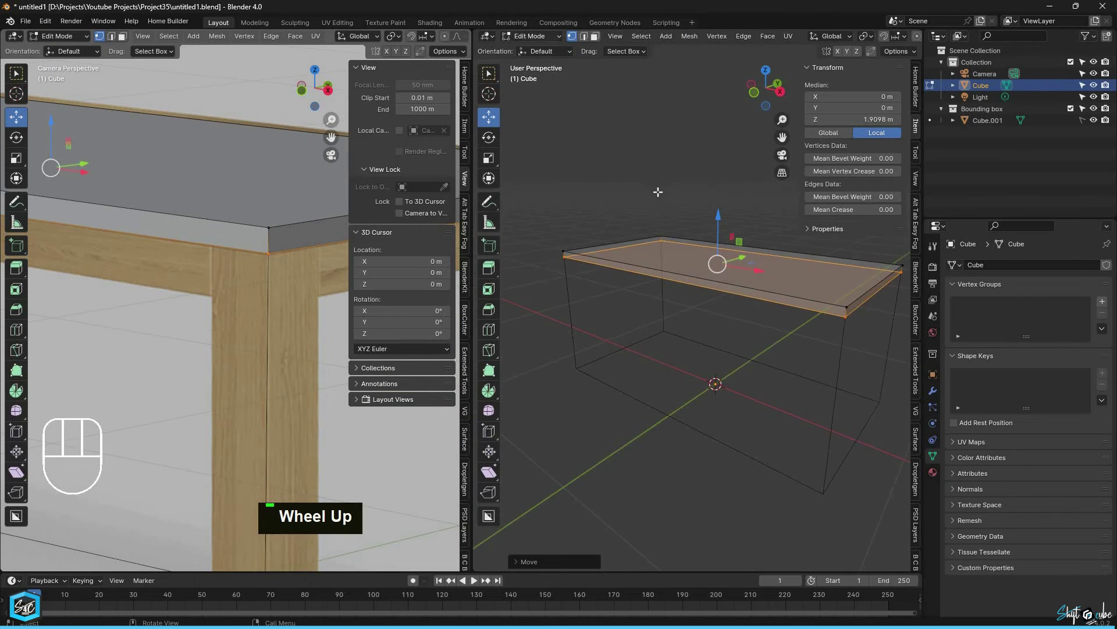
key(Tab)
scroll(244, 276, down, 3)
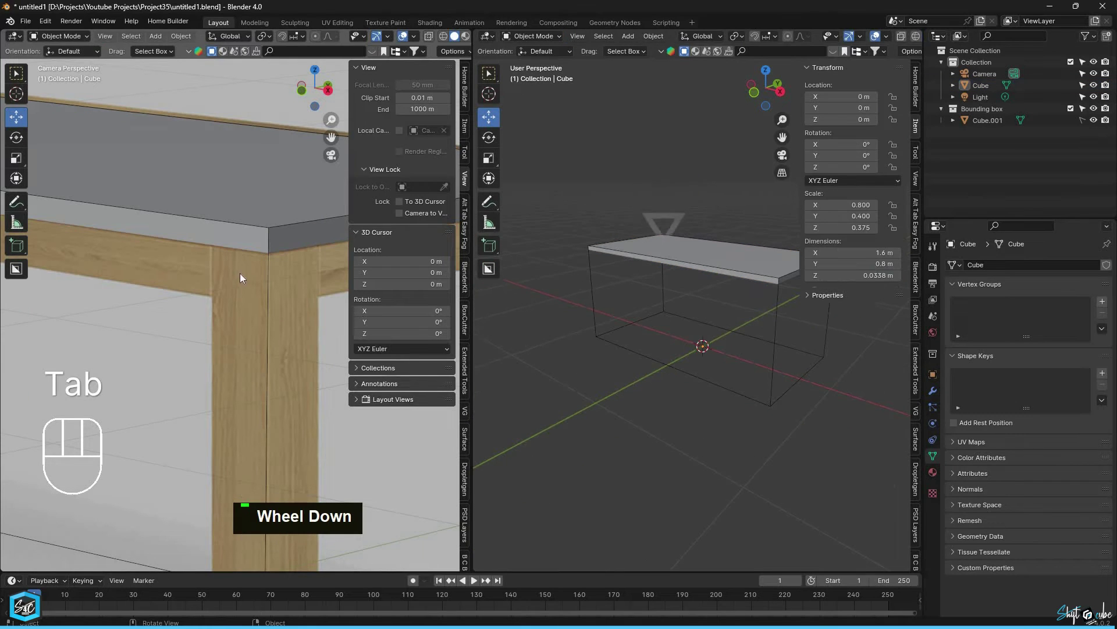
scroll(246, 276, up, 2)
Step: Add a new cube at the origin for a table leg and view it from the front
middle_drag(759, 303, 792, 311)
shift+middle_drag(792, 311, 704, 329)
shift+scroll(651, 330, up, 1)
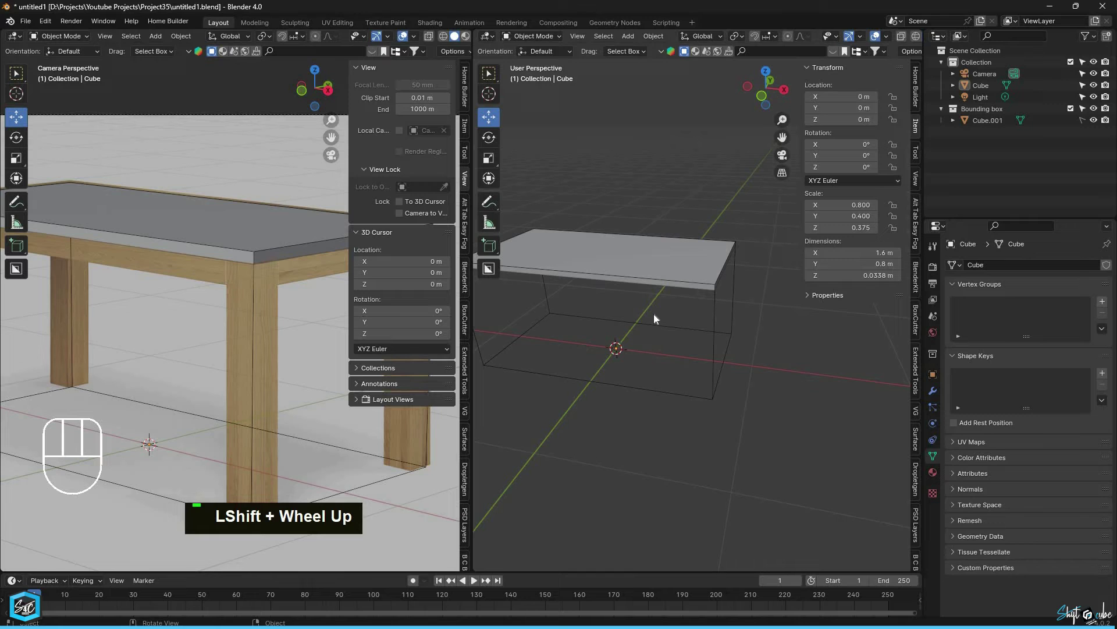
key(shift+a)
mouse_move(654, 313)
click(707, 339)
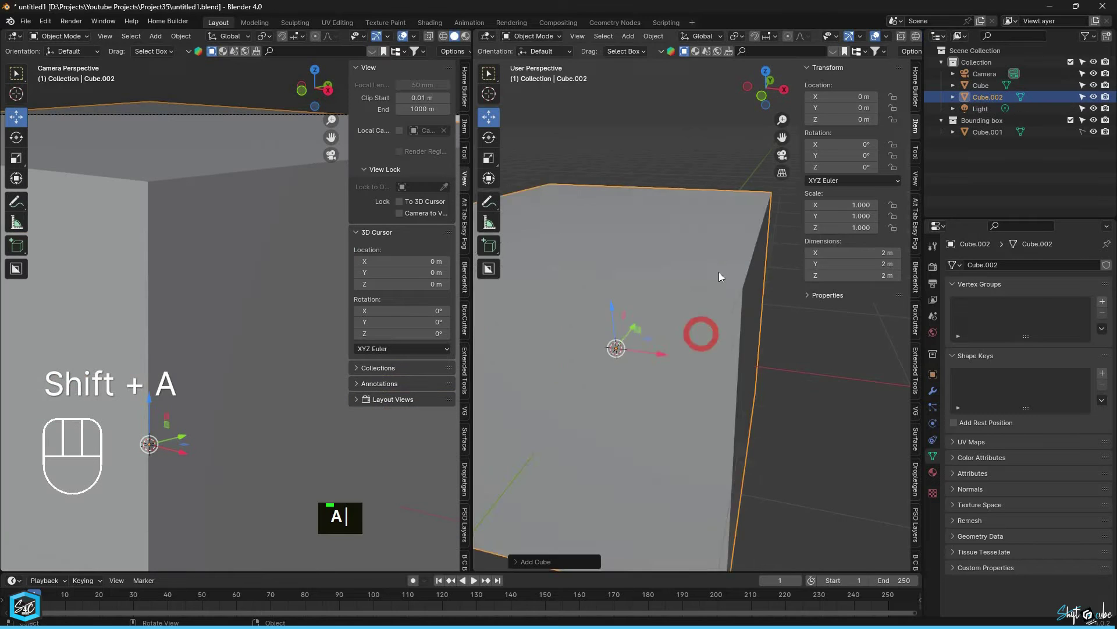
scroll(673, 304, down, 3)
key(KP_1)
scroll(658, 341, up, 2)
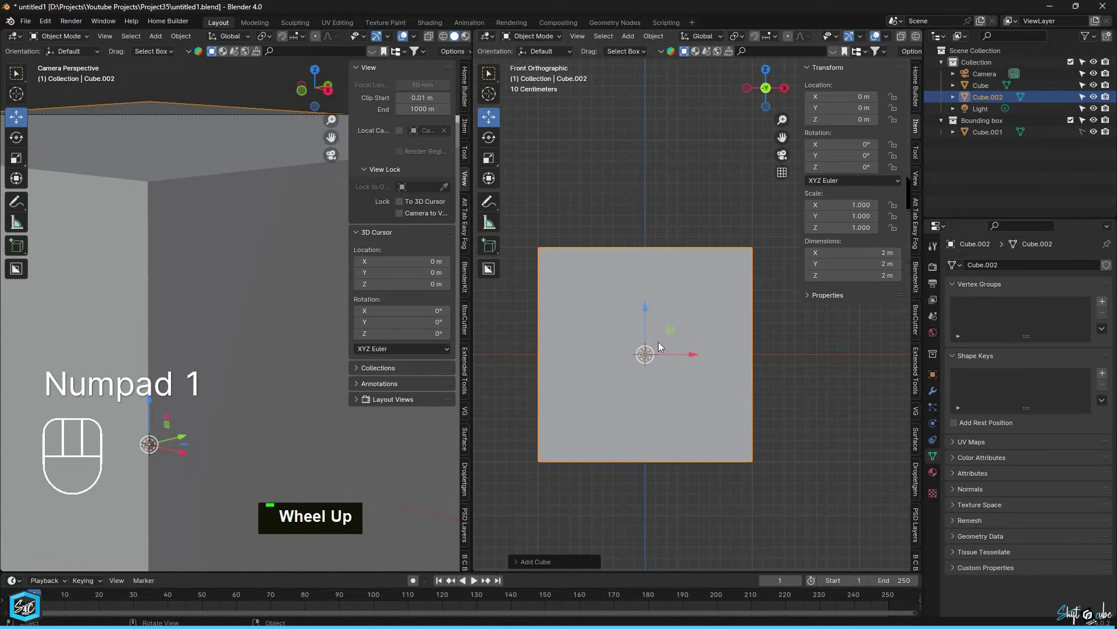
Step: Move the new cube up 1 m along Z and set its origin to the 3D cursor at its base
key(g)
key(z)
key(1)
key(Return)
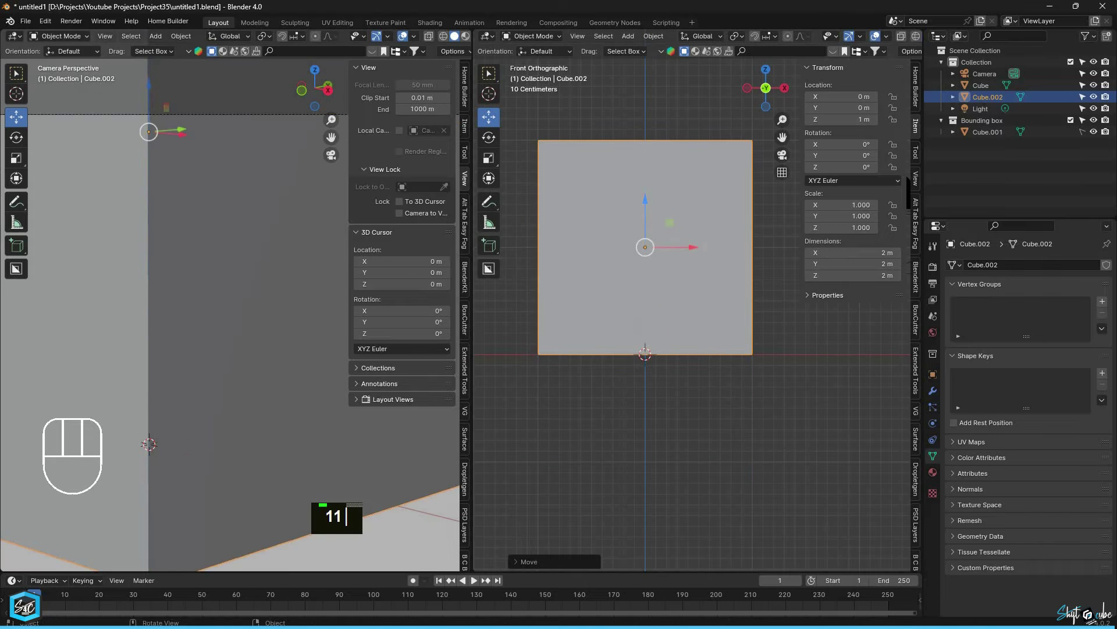
key(s)
right_click(735, 314)
right_click(736, 288)
mouse_move(692, 282)
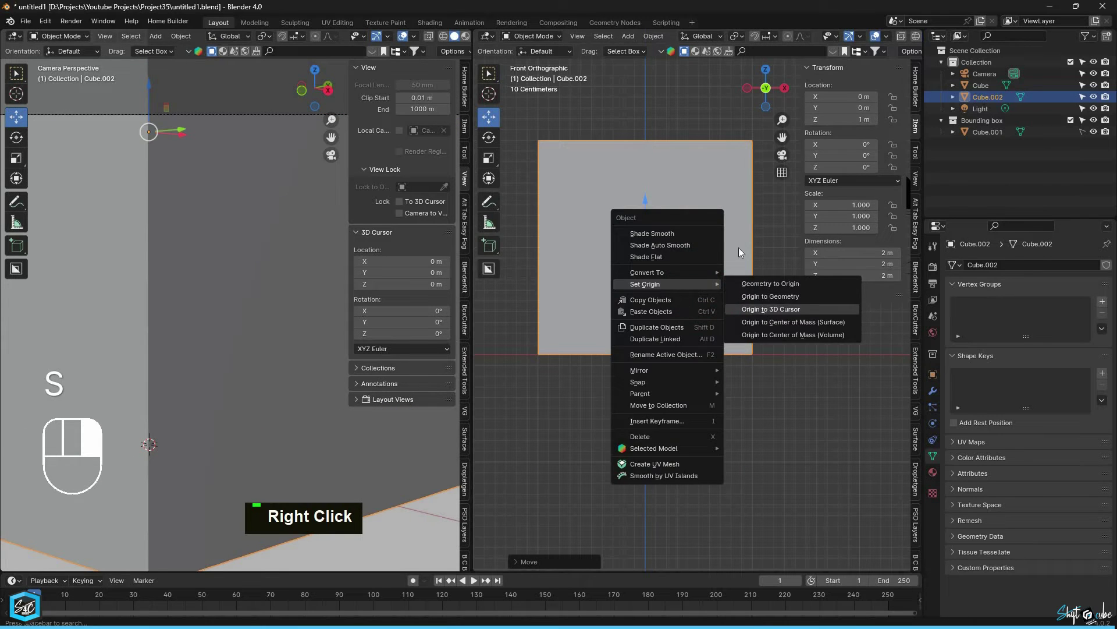
click(774, 309)
Step: Scale the new cube down uniformly to a block about 0.129 m per side
key(s)
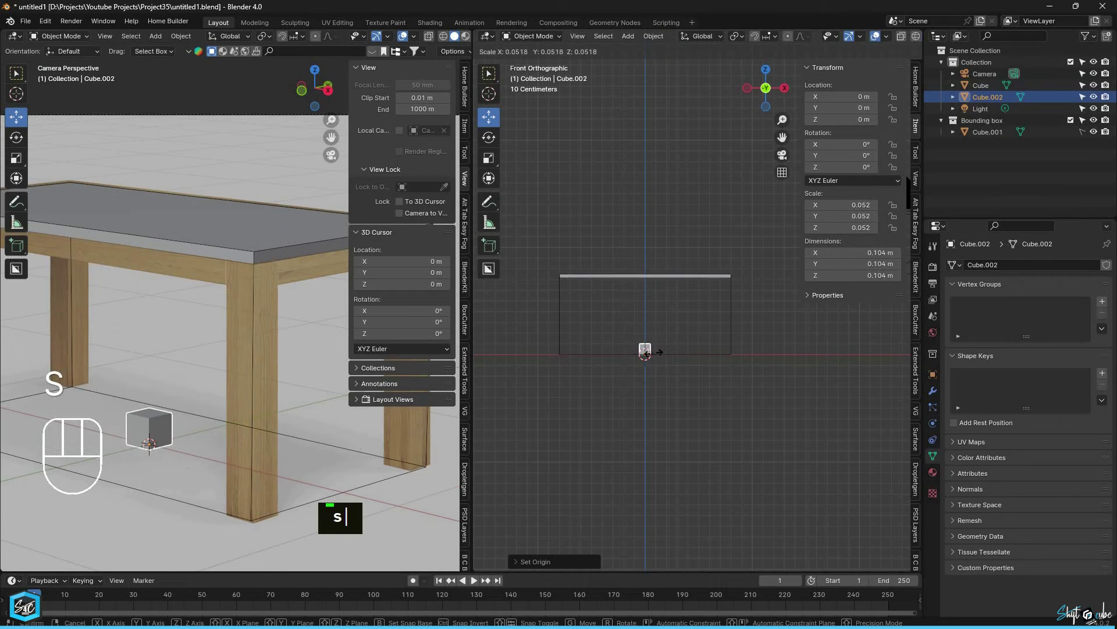
click(662, 353)
scroll(663, 355, up, 3)
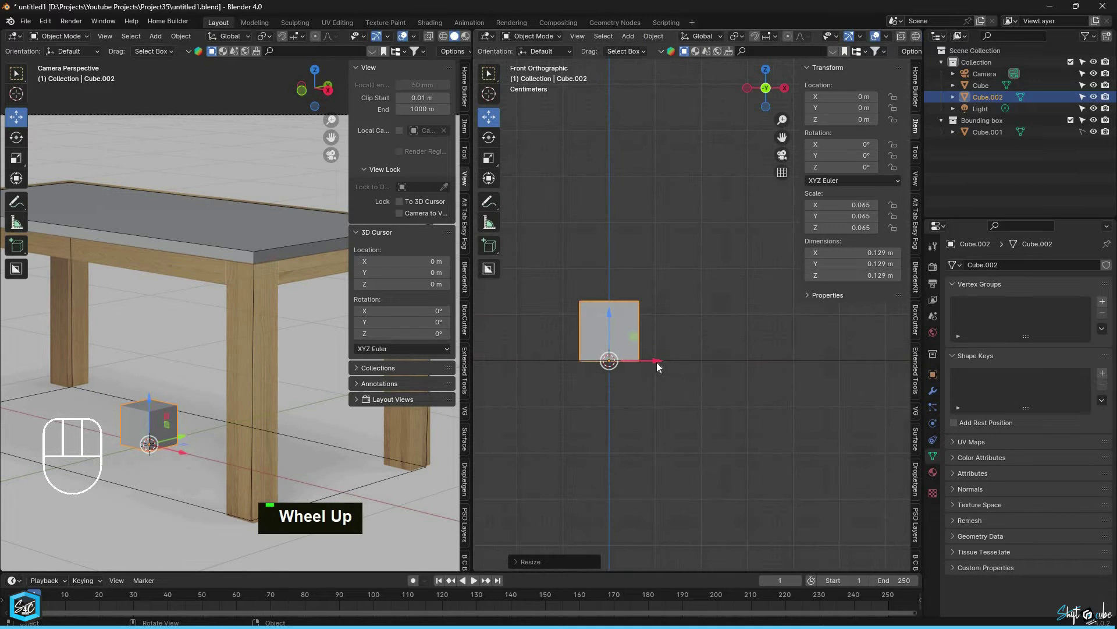
Step: Move the leg block to about X 0.73 m and Y -0.33 m, near the front corner of the bounding box
shift+middle_drag(724, 362, 555, 425)
key(g)
key(x)
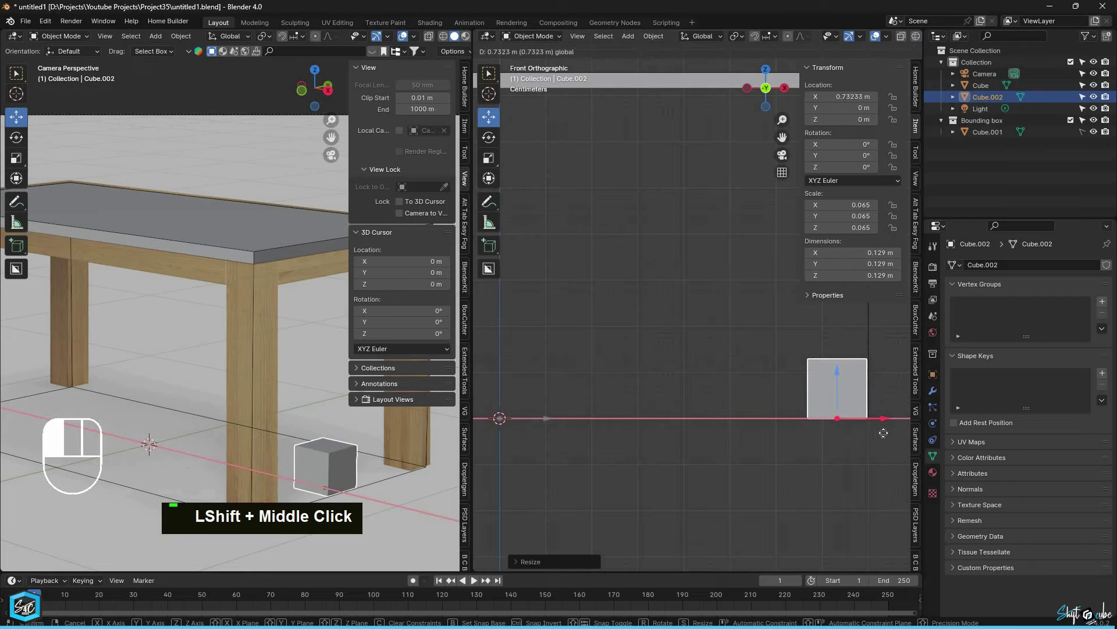
click(829, 400)
scroll(833, 396, down, 3)
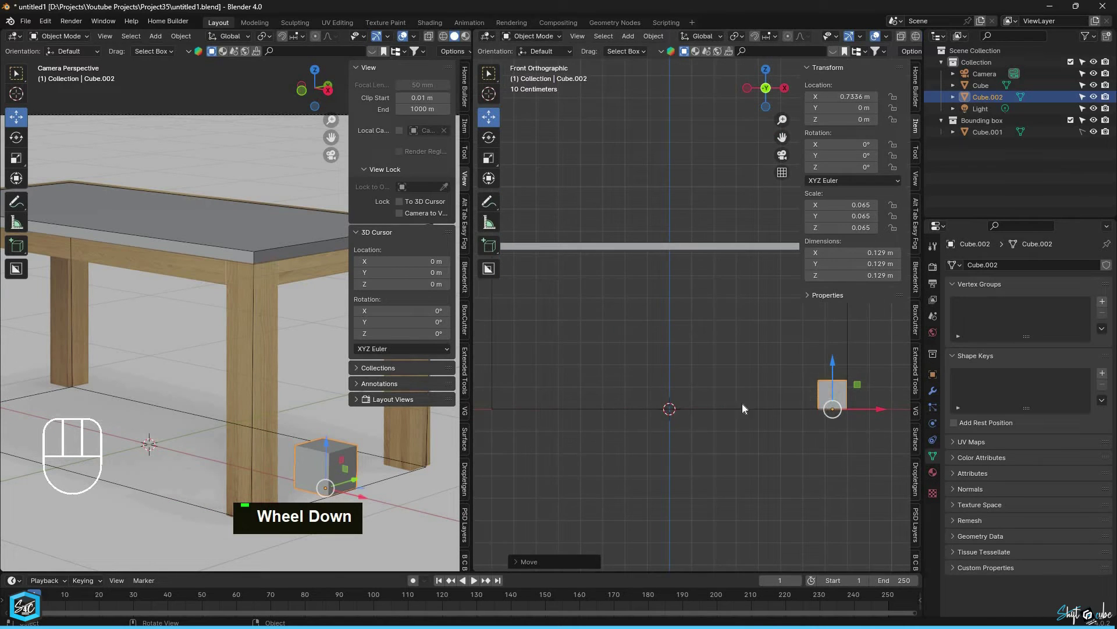
key(KP_3)
scroll(741, 408, up, 3)
drag(725, 411, 606, 411)
Step: Scale the leg block down uniformly to about 0.103 m per side and nudge it along Y to about -0.333 m
key(s)
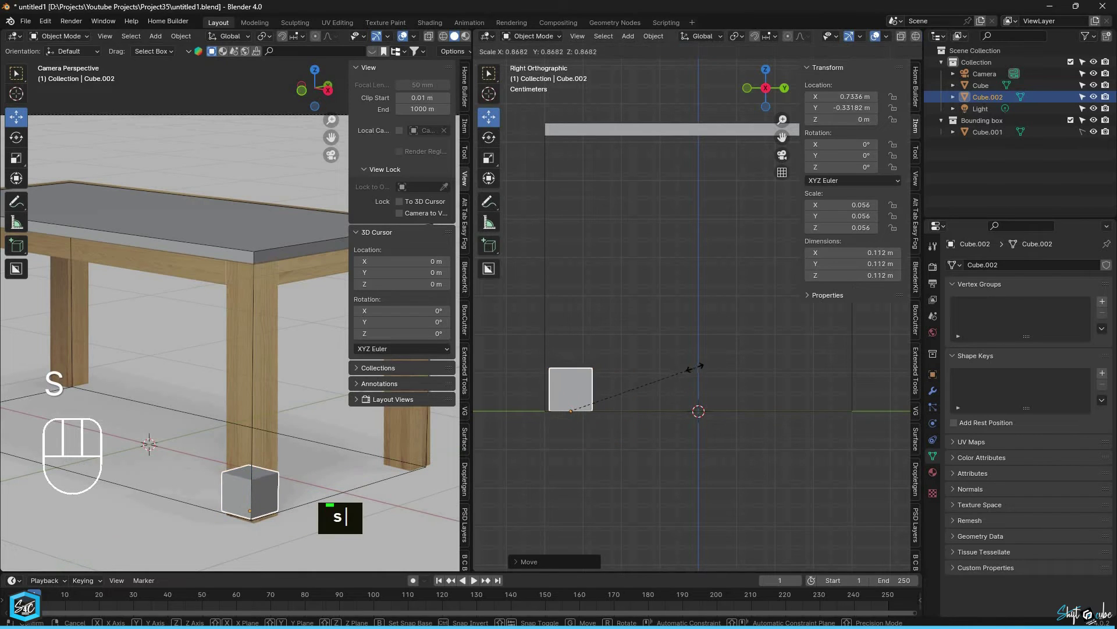
click(686, 371)
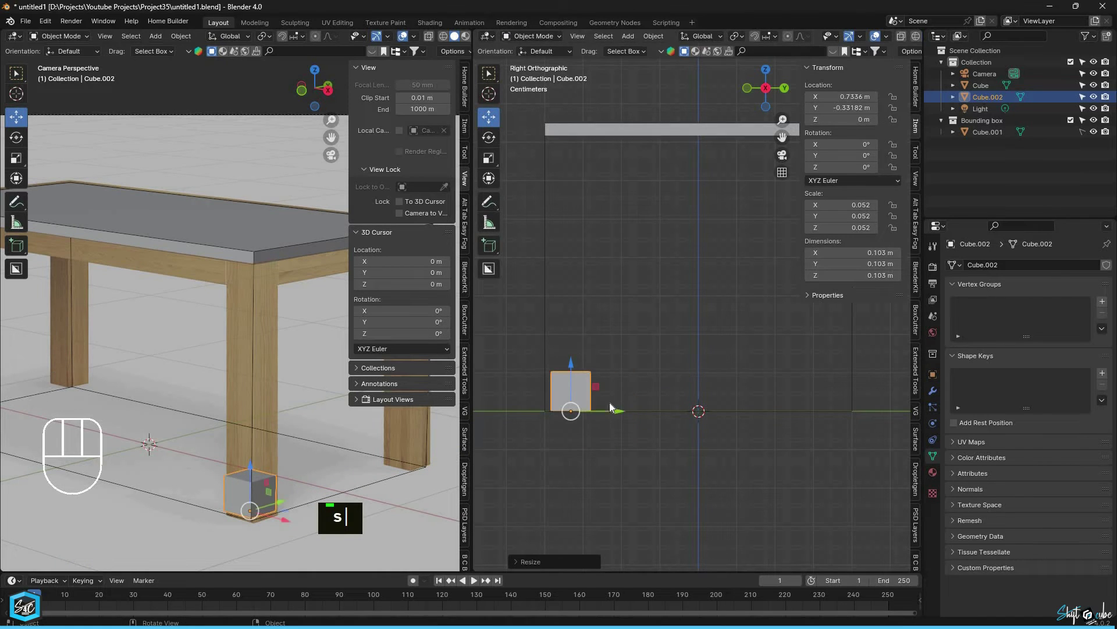
drag(609, 411, 606, 411)
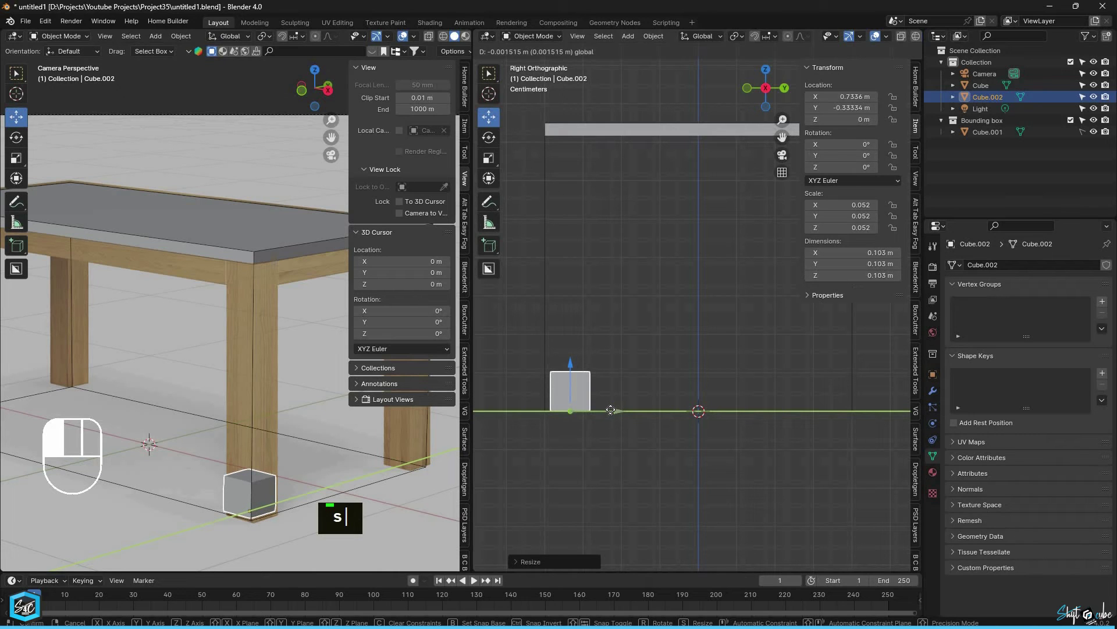
drag(610, 409, 610, 386)
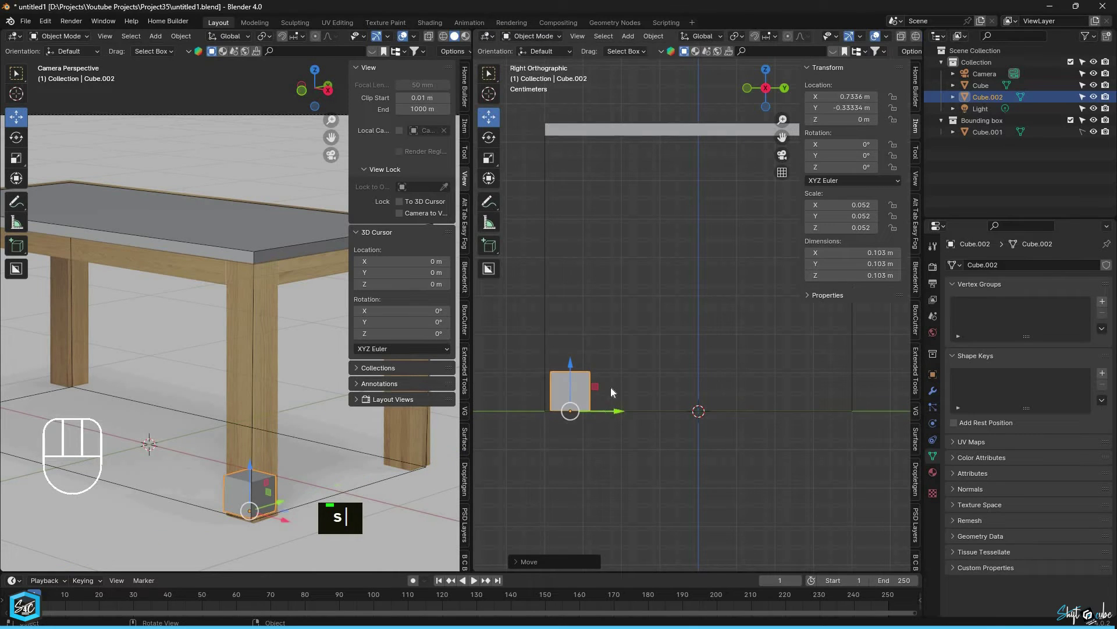
Step: Align the leg block flush with the tabletop's corner from above, at about X 0.748 m and Y -0.348 m
middle_drag(610, 386, 768, 442)
scroll(690, 425, down, 3)
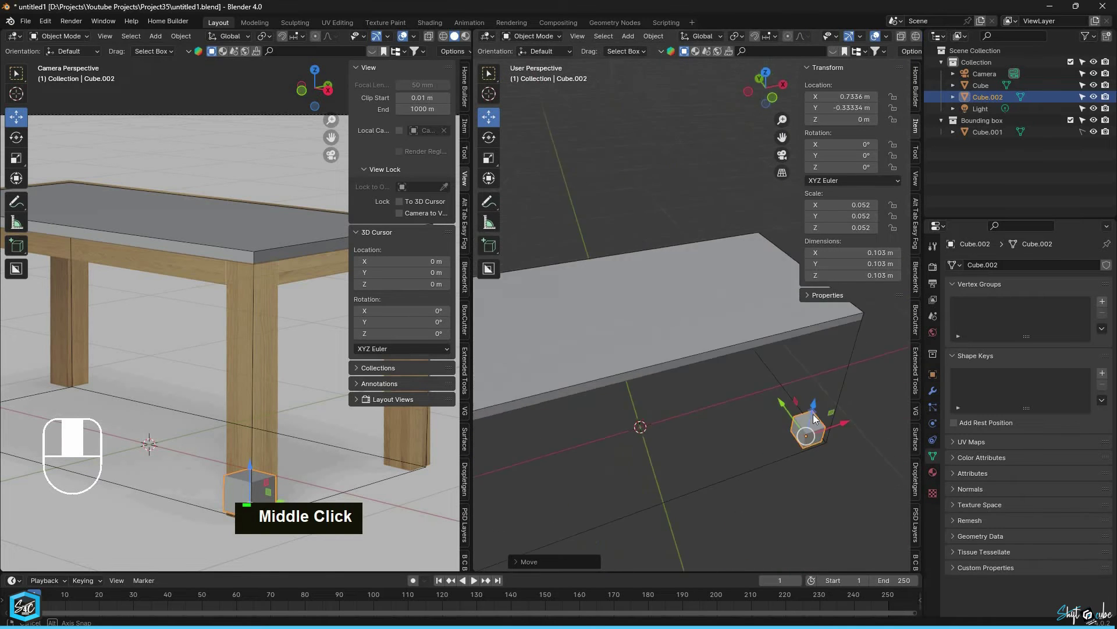
key(KP_7)
scroll(733, 422, up, 3)
drag(732, 420, 795, 450)
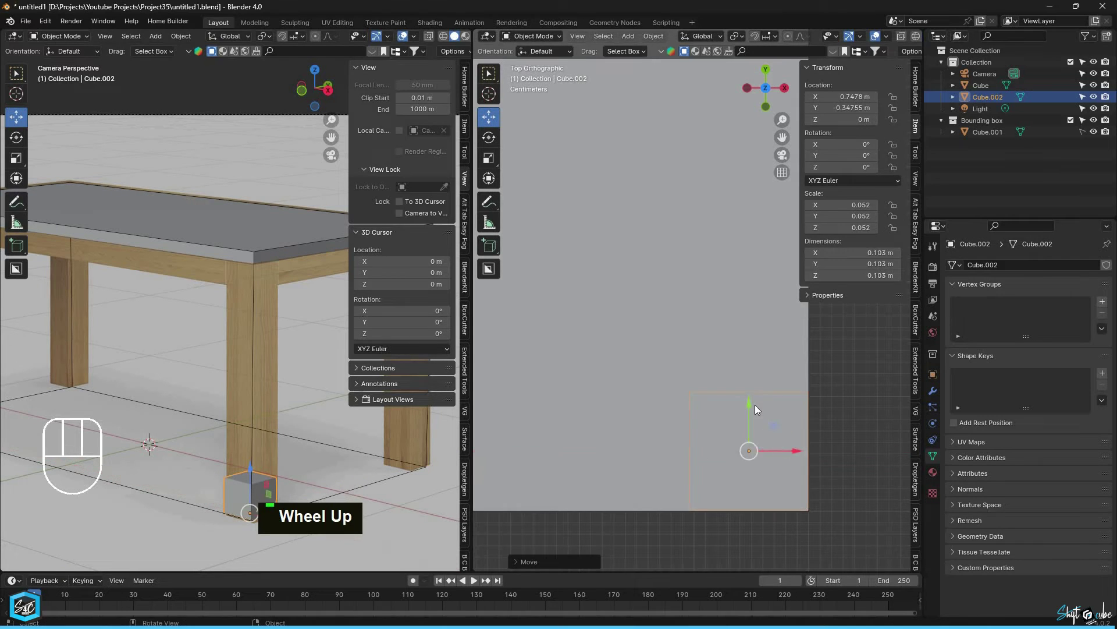
Step: In Edit Mode, raise the leg block's top face about 0.61 m along Z to reach the underside of the tabletop
middle_drag(756, 404, 683, 291)
scroll(683, 291, down, 3)
click(545, 36)
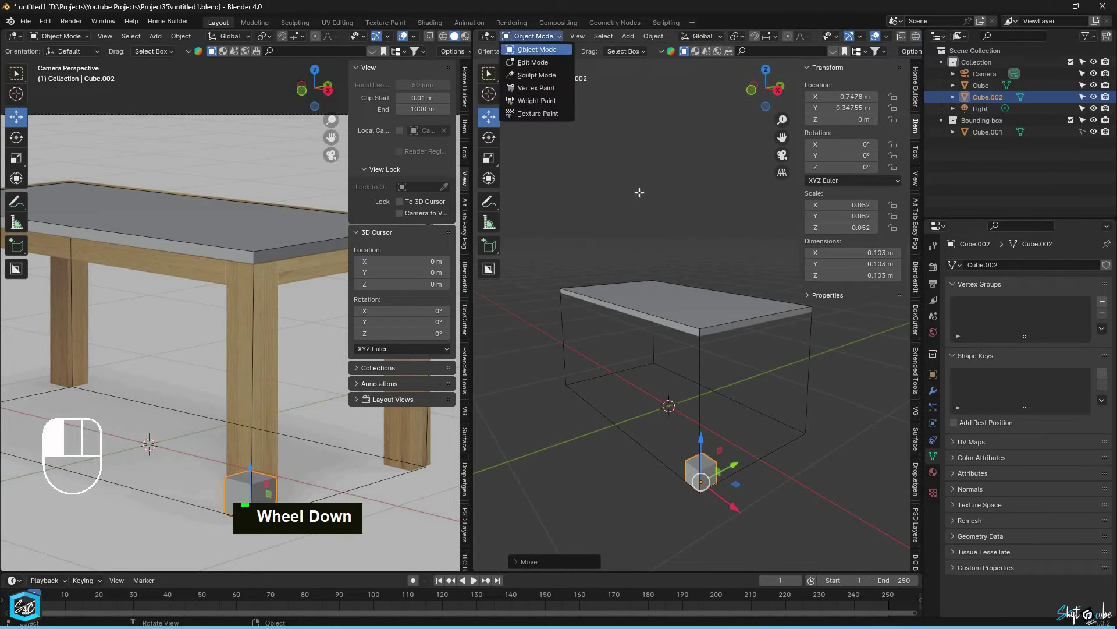
click(533, 51)
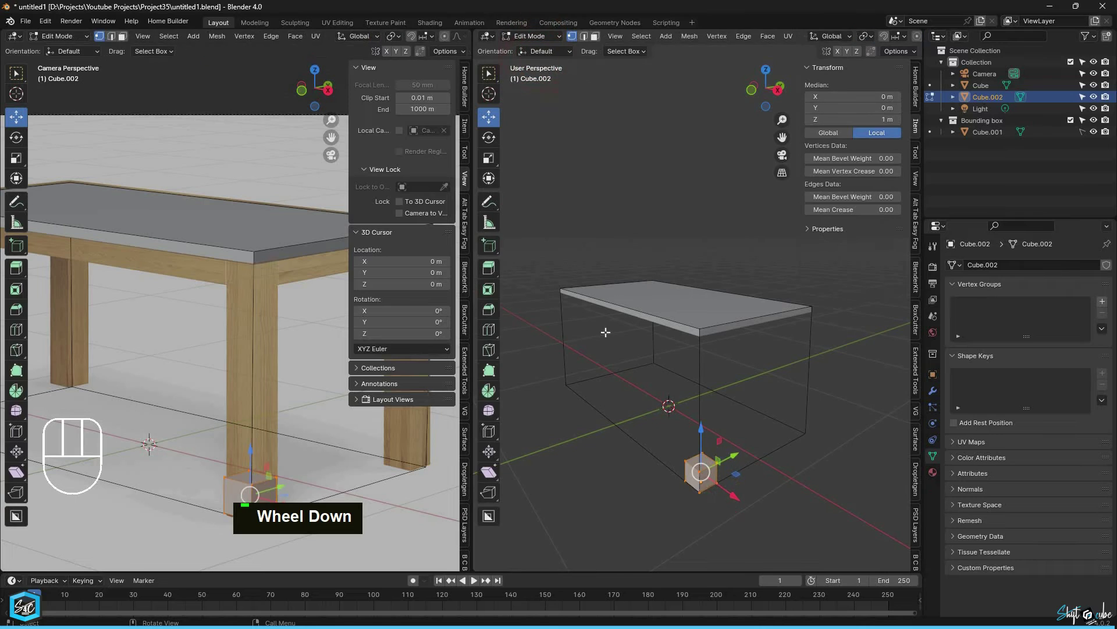
click(697, 456)
drag(700, 419, 704, 291)
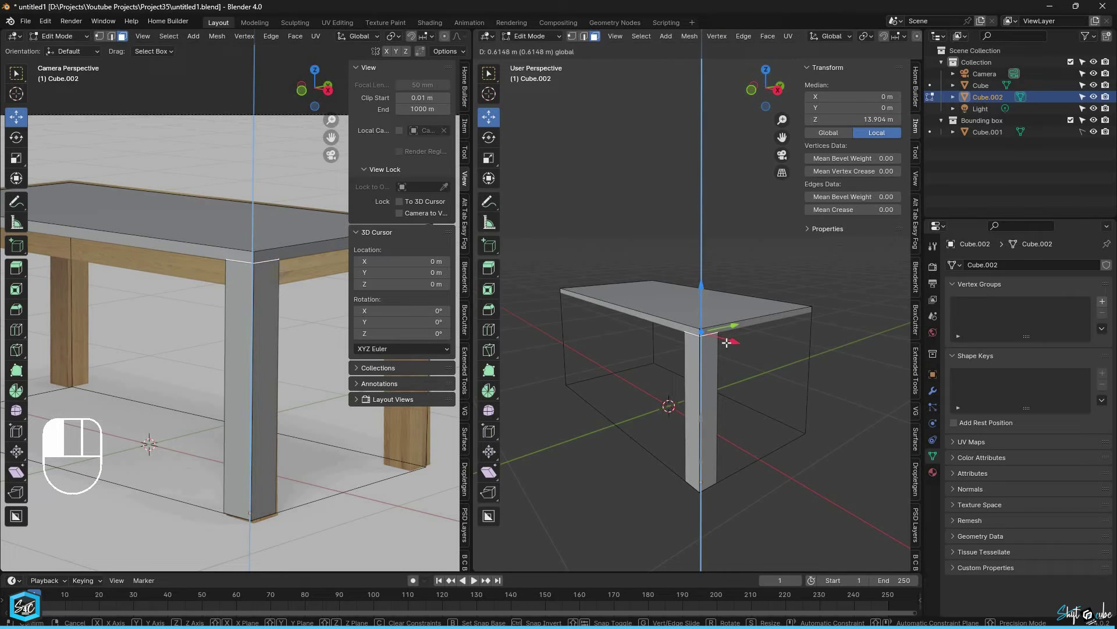
drag(727, 342, 728, 343)
Step: Fine-tune the leg's top face against the tabletop's underside for a leg 0.716 m tall, and return to Object Mode
key(KP_1)
scroll(664, 403, up, 5)
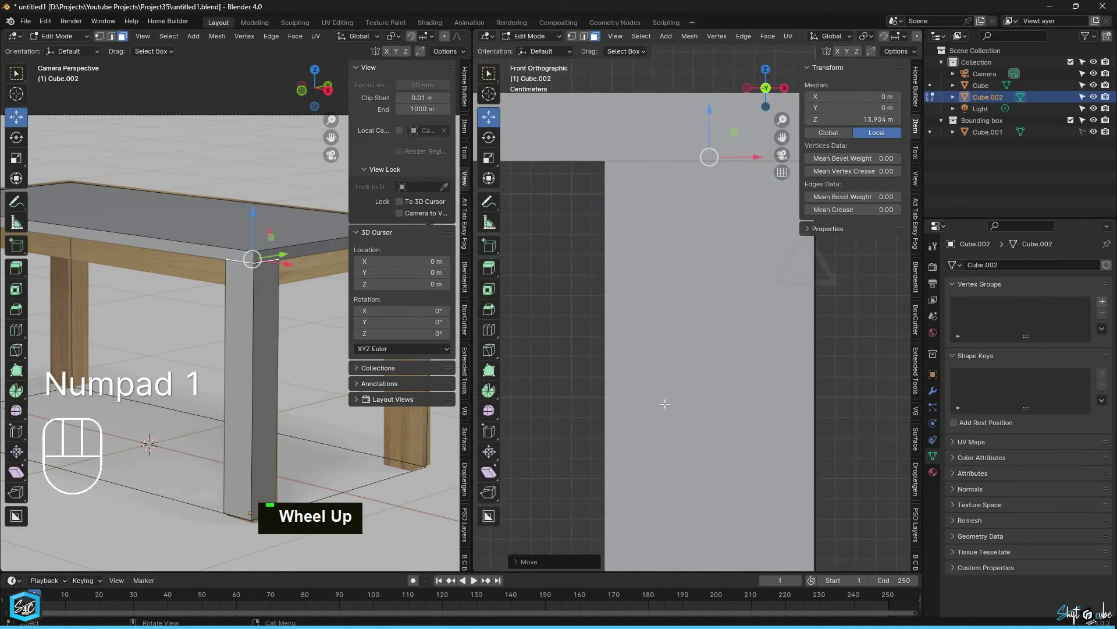
shift+middle_drag(664, 404, 585, 567)
scroll(629, 309, up, 2)
drag(628, 294, 643, 291)
scroll(759, 366, down, 8)
click(763, 371)
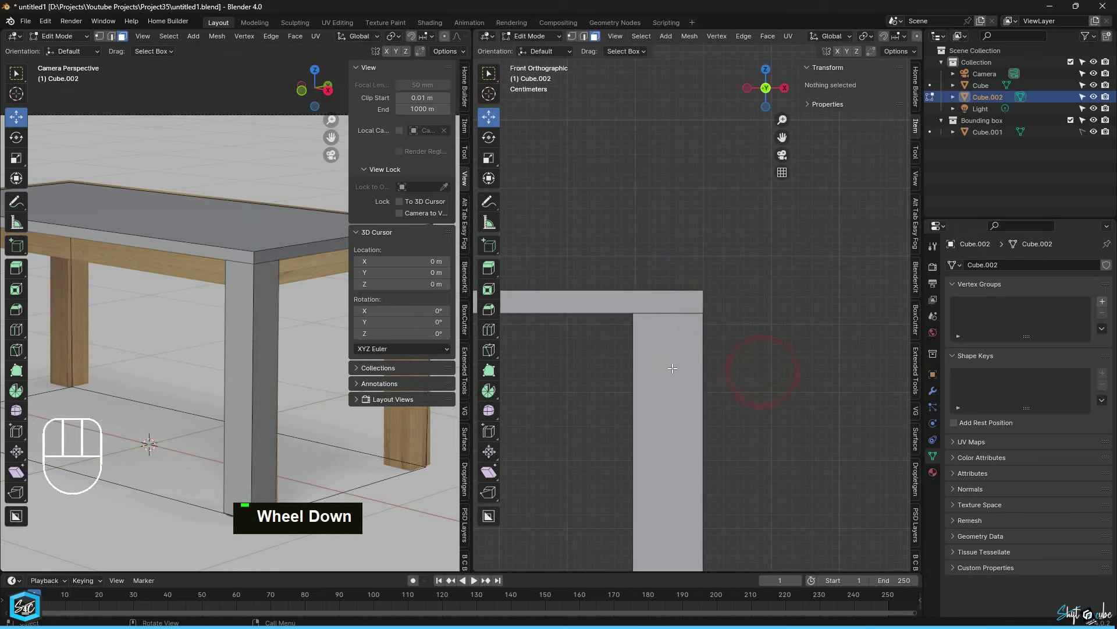
middle_drag(668, 366, 703, 394)
scroll(703, 394, down, 3)
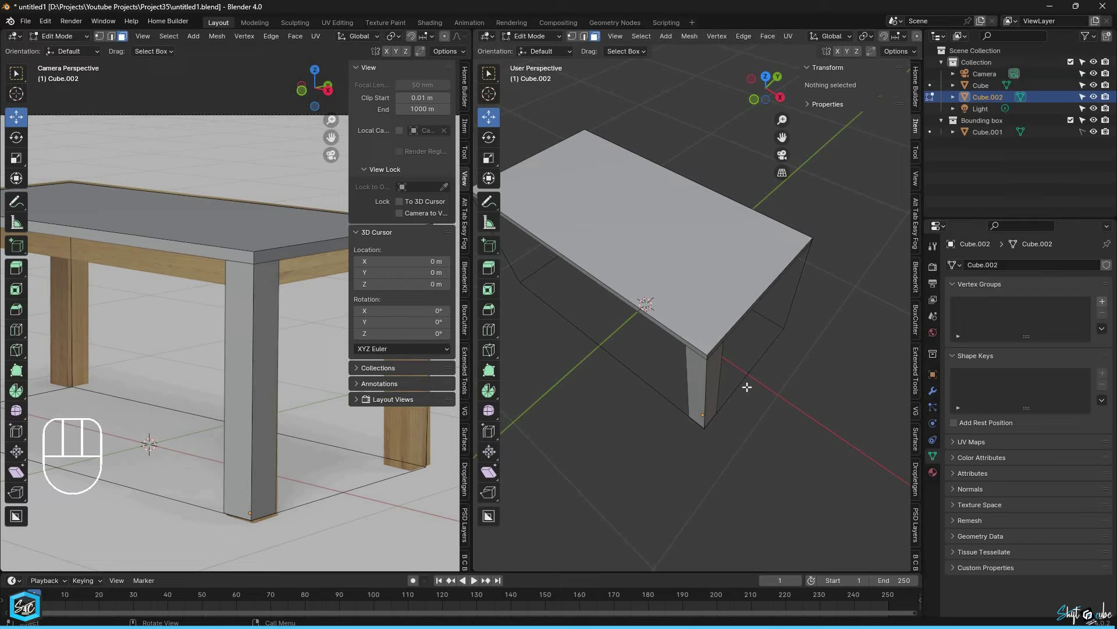
middle_drag(726, 349, 735, 308)
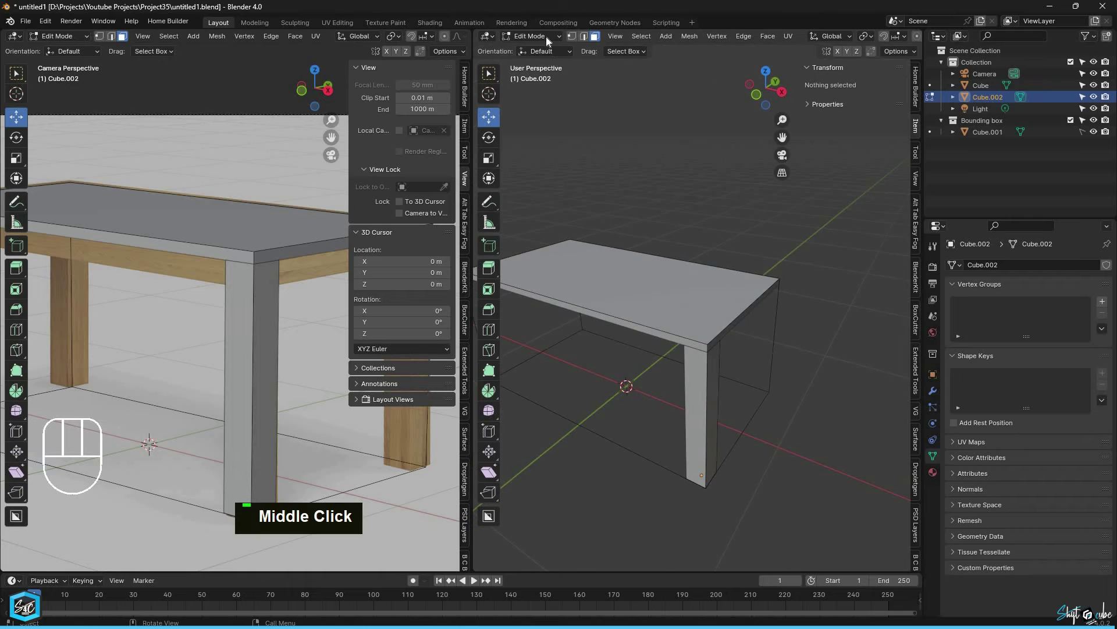
click(539, 39)
click(537, 48)
Step: Add a Mirror modifier to the leg on the X and Y axes, with the tabletop Cube as the mirror object
shift+middle_drag(697, 204, 681, 356)
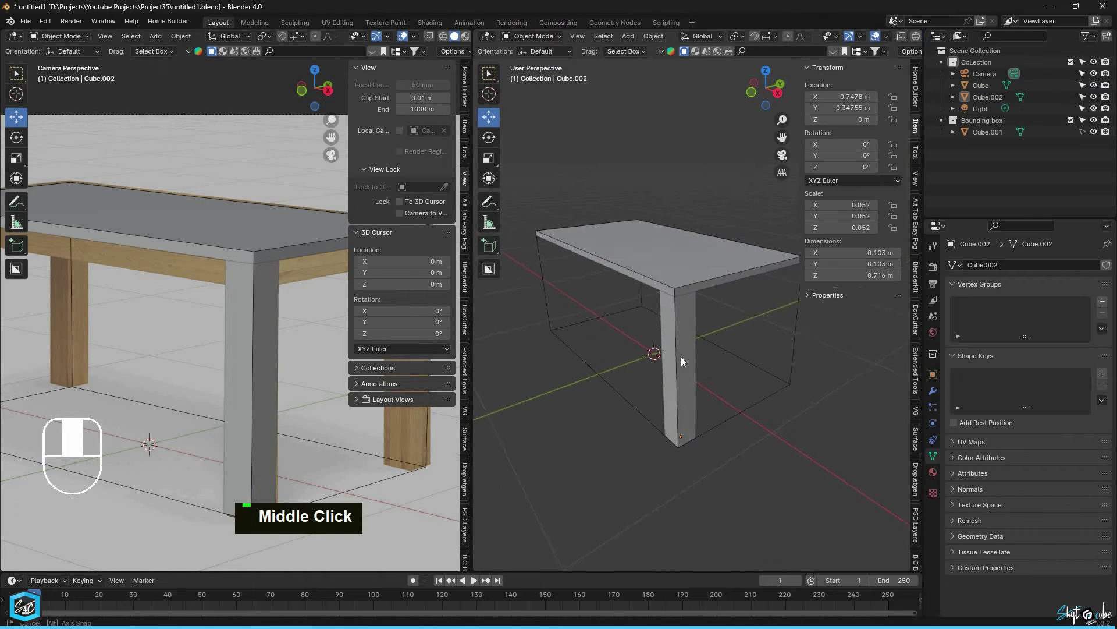
scroll(679, 321, up, 3)
click(678, 322)
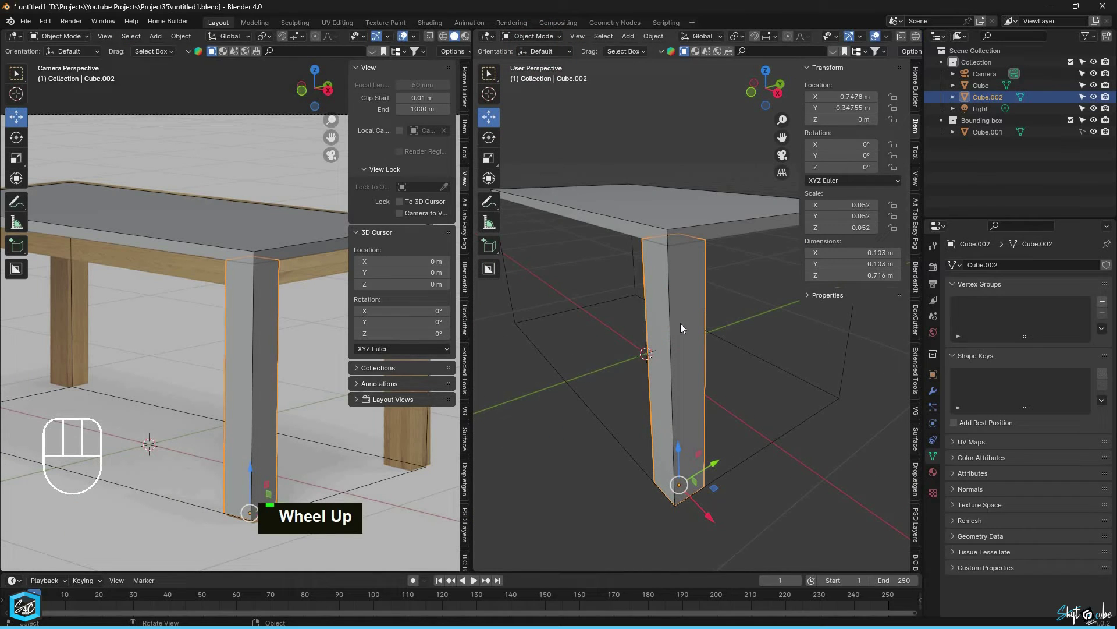
click(933, 390)
click(1019, 264)
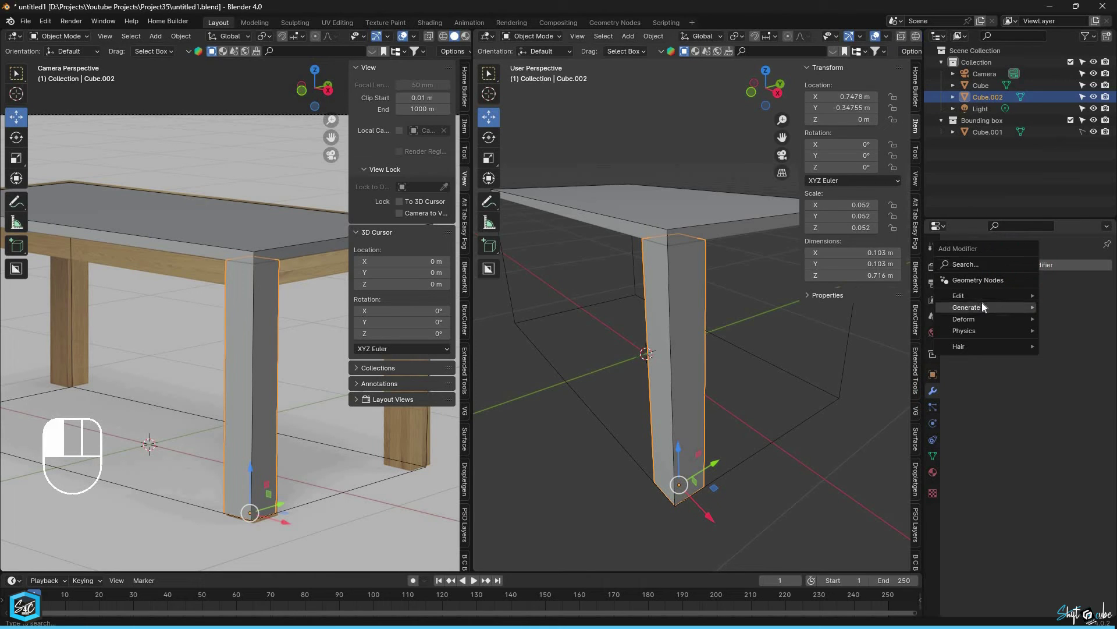
mouse_move(983, 302)
click(861, 398)
scroll(781, 364, down, 2)
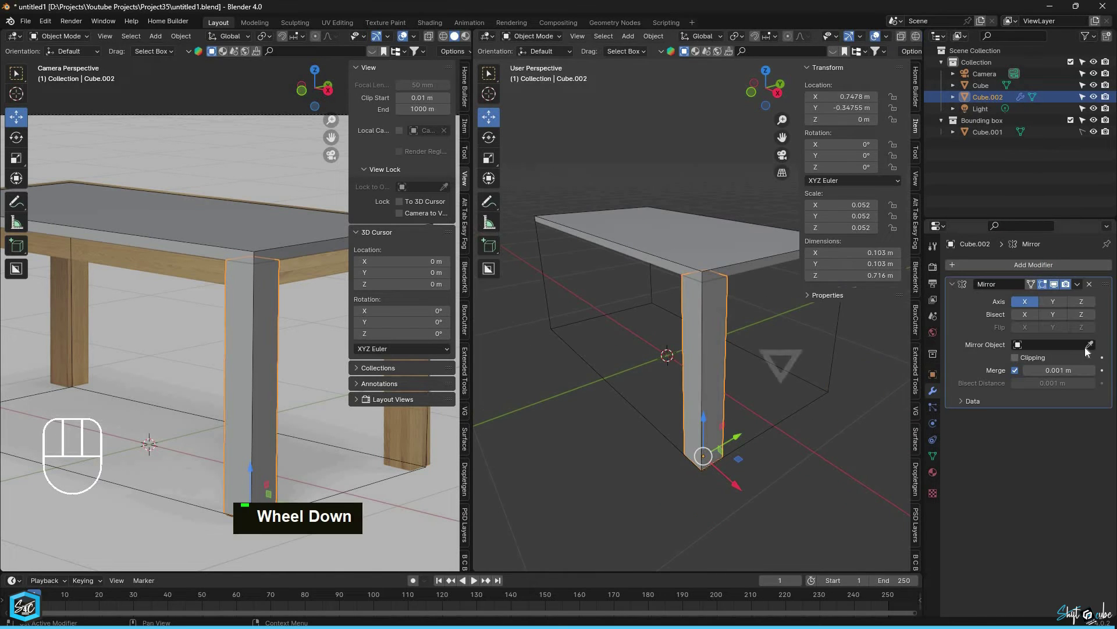
click(709, 241)
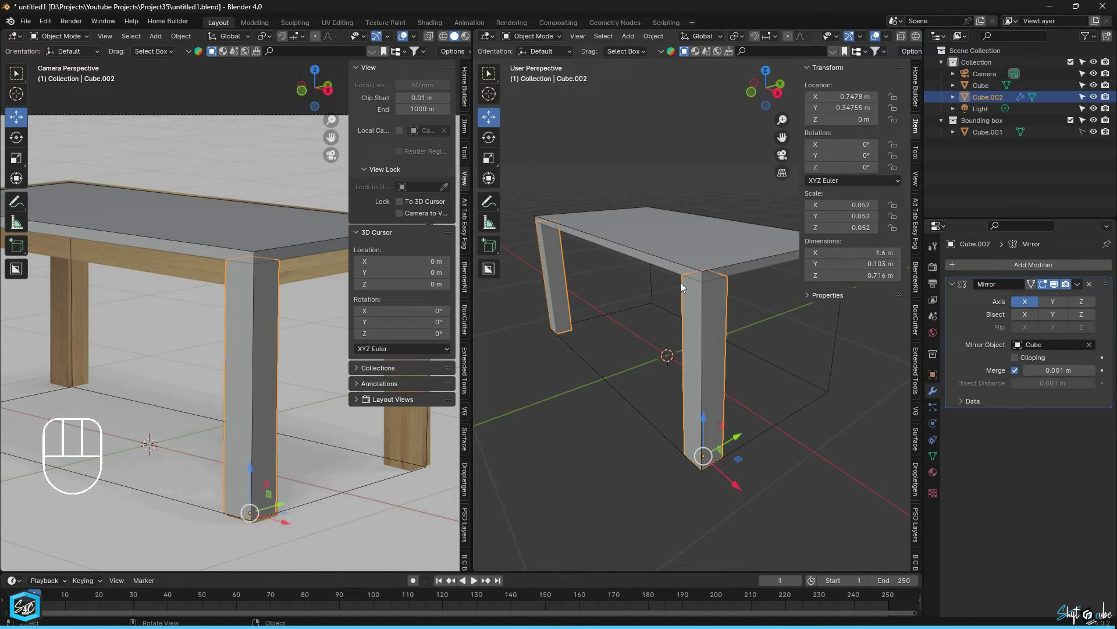
click(1053, 302)
click(663, 180)
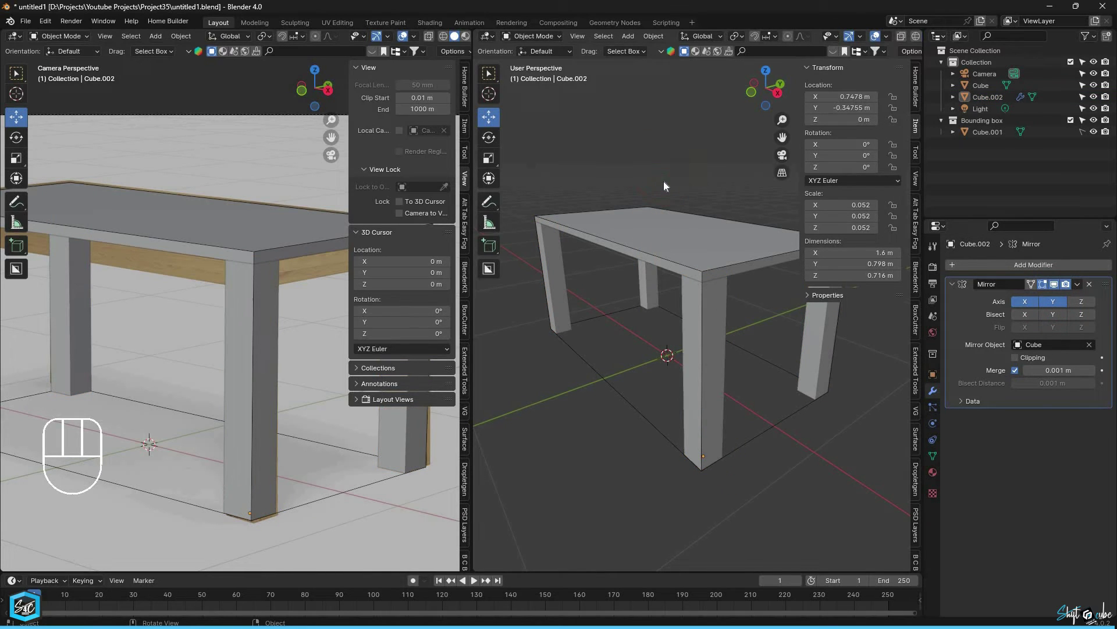
Step: Examine the mirrored legs and the corners where they meet the tabletop from below and from above
middle_drag(684, 194, 666, 214)
scroll(628, 254, up, 5)
scroll(657, 276, up, 2)
scroll(671, 270, up, 3)
scroll(672, 249, down, 2)
scroll(667, 232, up, 2)
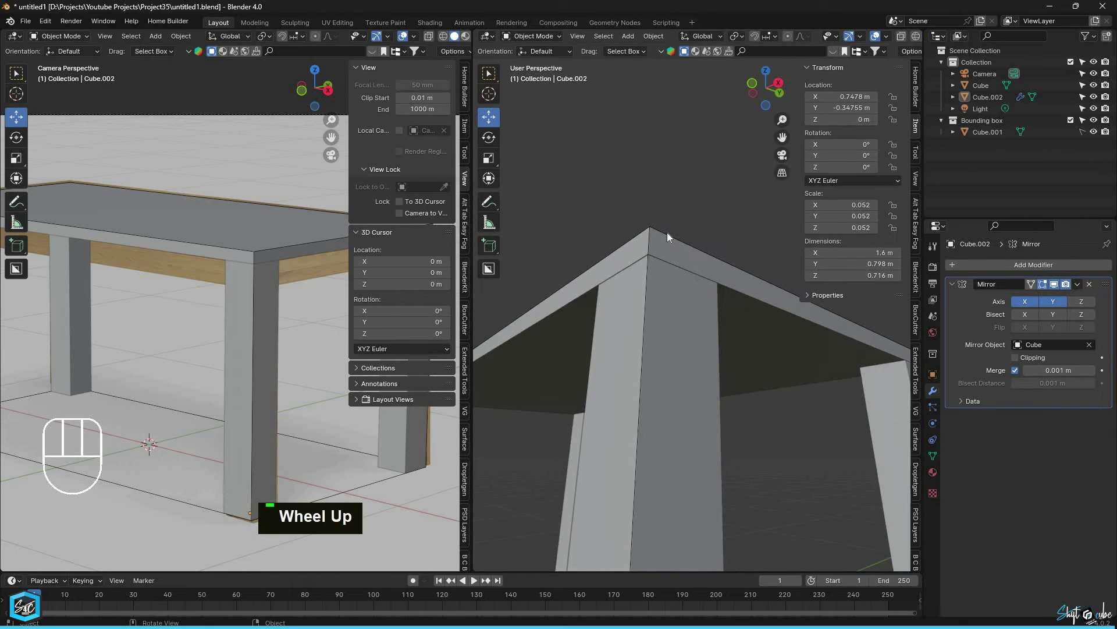
scroll(674, 244, down, 1)
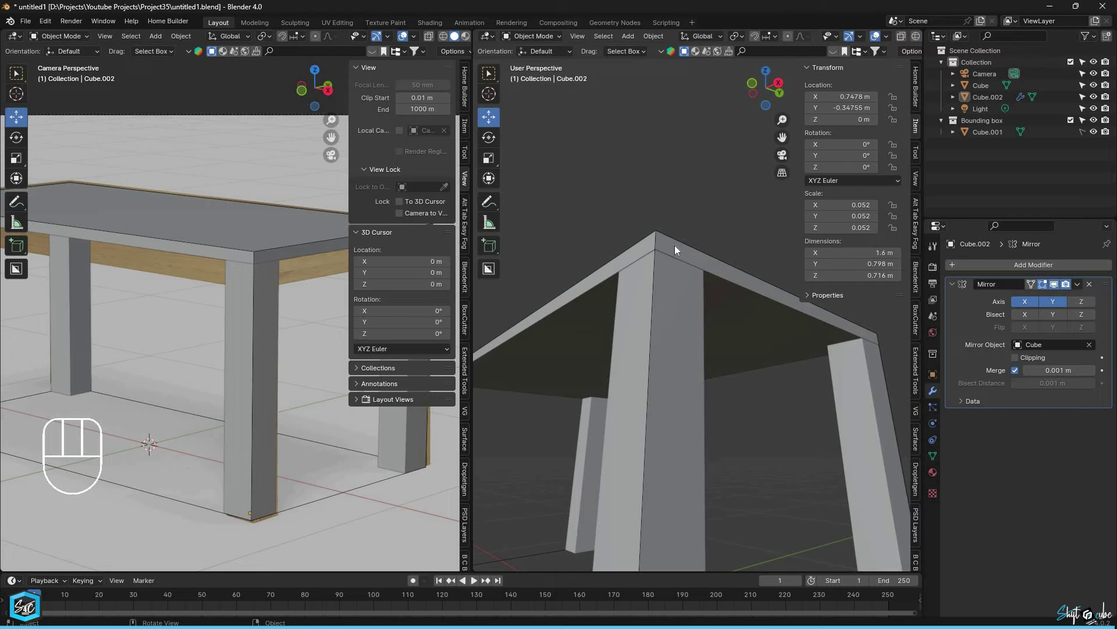
scroll(686, 251, down, 2)
middle_drag(686, 252, 705, 350)
scroll(677, 281, down, 2)
key(KP_1)
scroll(684, 297, down, 2)
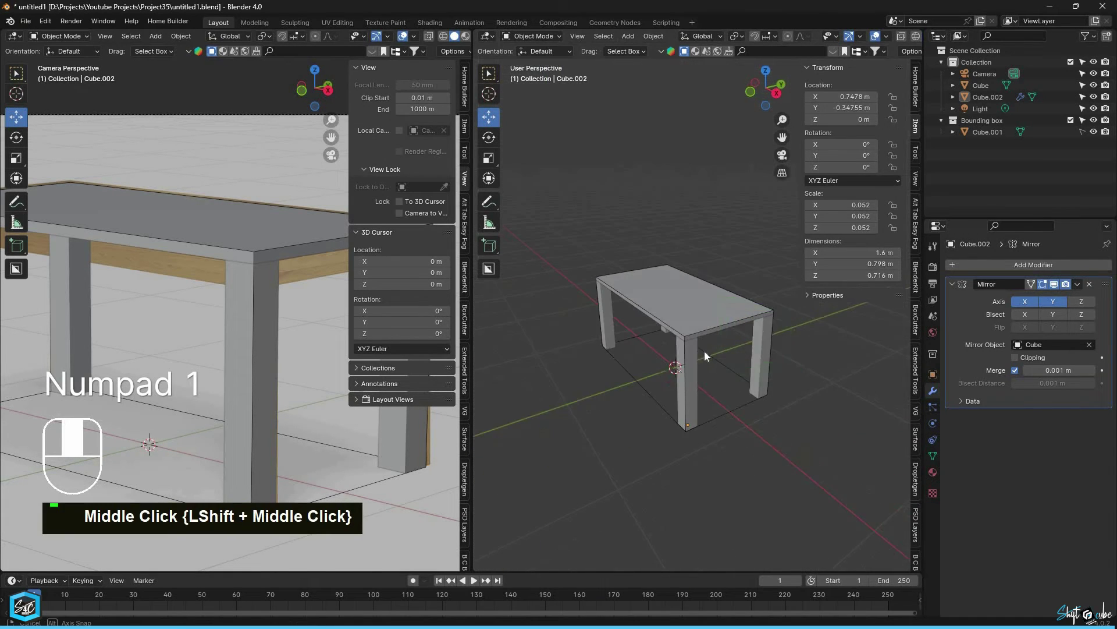
scroll(705, 351, up, 3)
scroll(702, 346, down, 1)
Step: Hide the transform sidebar in the modelling viewport and frame the whole table
key(n)
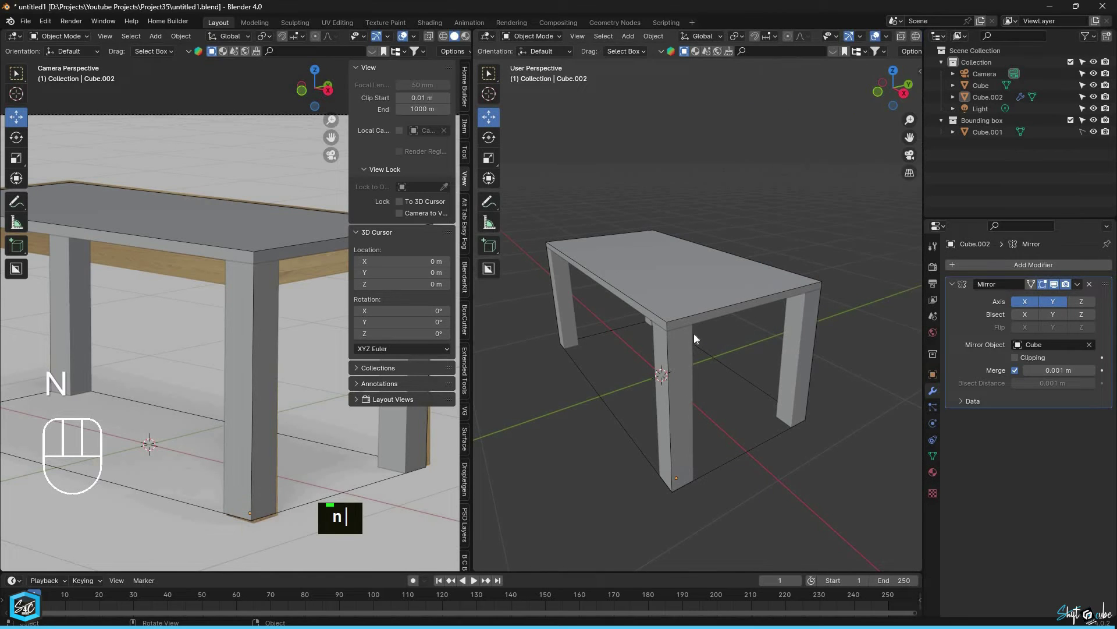
scroll(695, 336, up, 1)
scroll(689, 285, down, 2)
scroll(713, 306, up, 3)
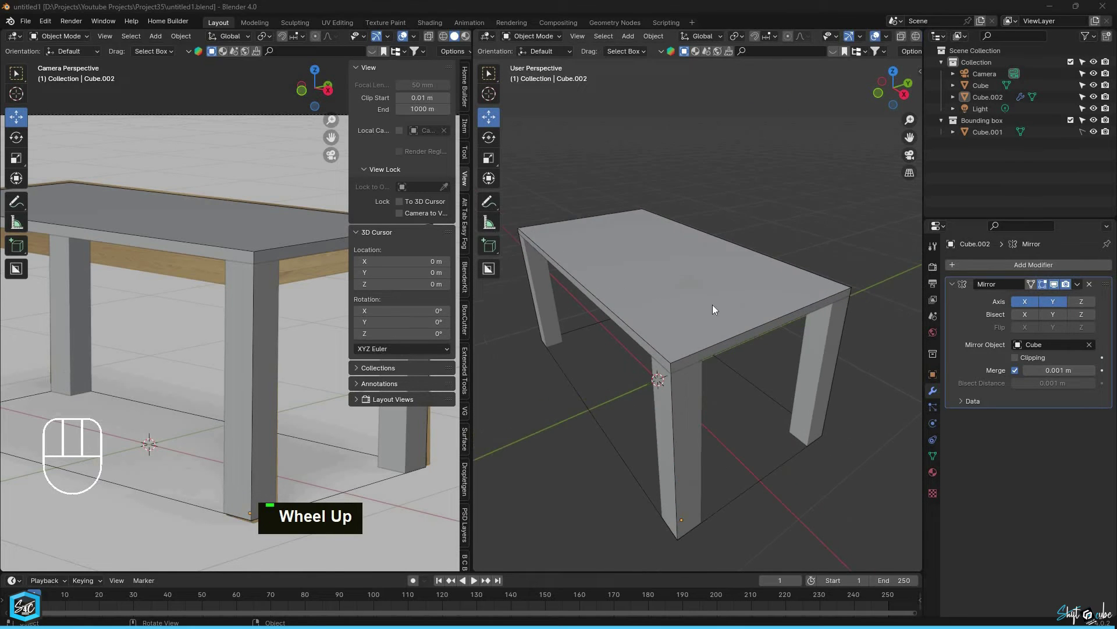
Step: Duplicate the tabletop's loop of side faces in place, separate the copy into its own object, and return to Object Mode
click(705, 276)
mouse_move(696, 247)
middle_down()
mouse_move(700, 227)
mouse_move(702, 239)
middle_up()
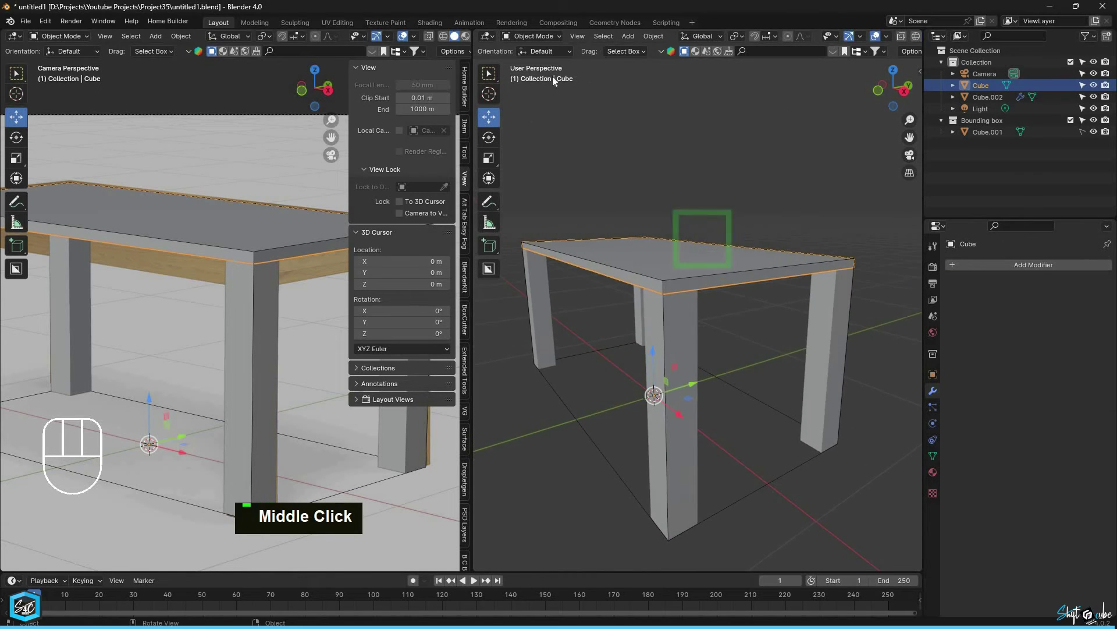
click(539, 35)
click(540, 63)
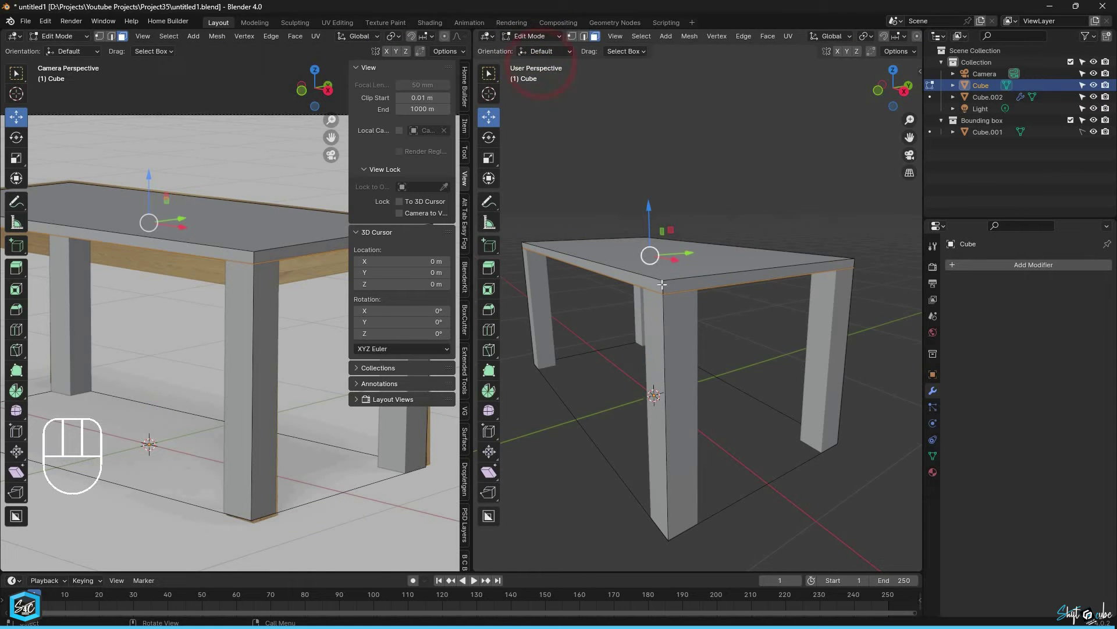
alt+click(663, 284)
middle_drag(663, 285, 707, 297)
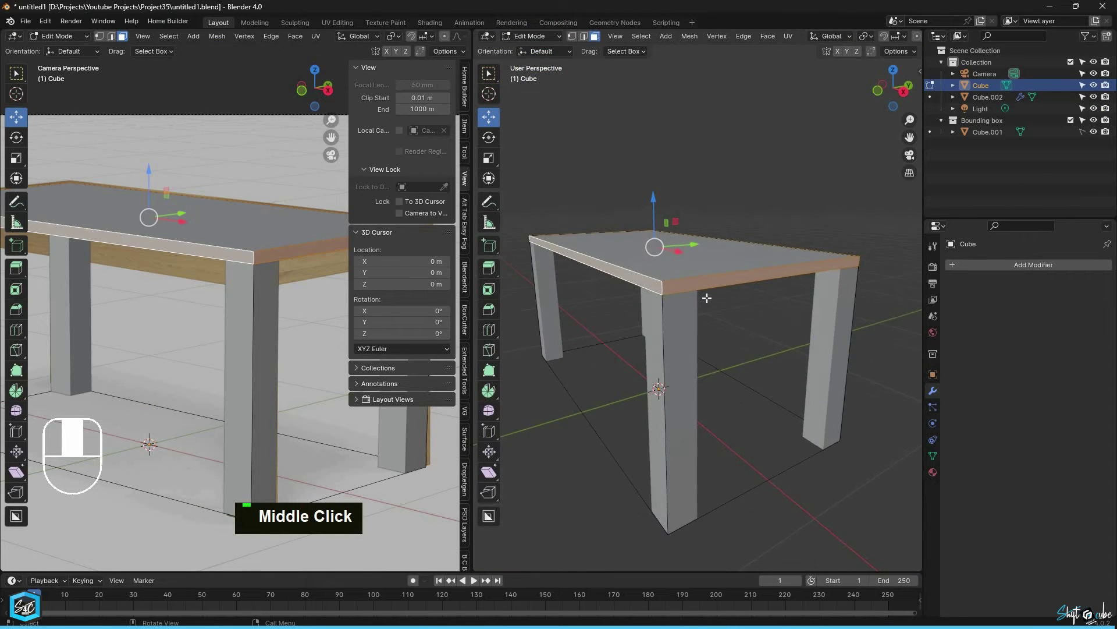
key(shift+d)
right_click(690, 267)
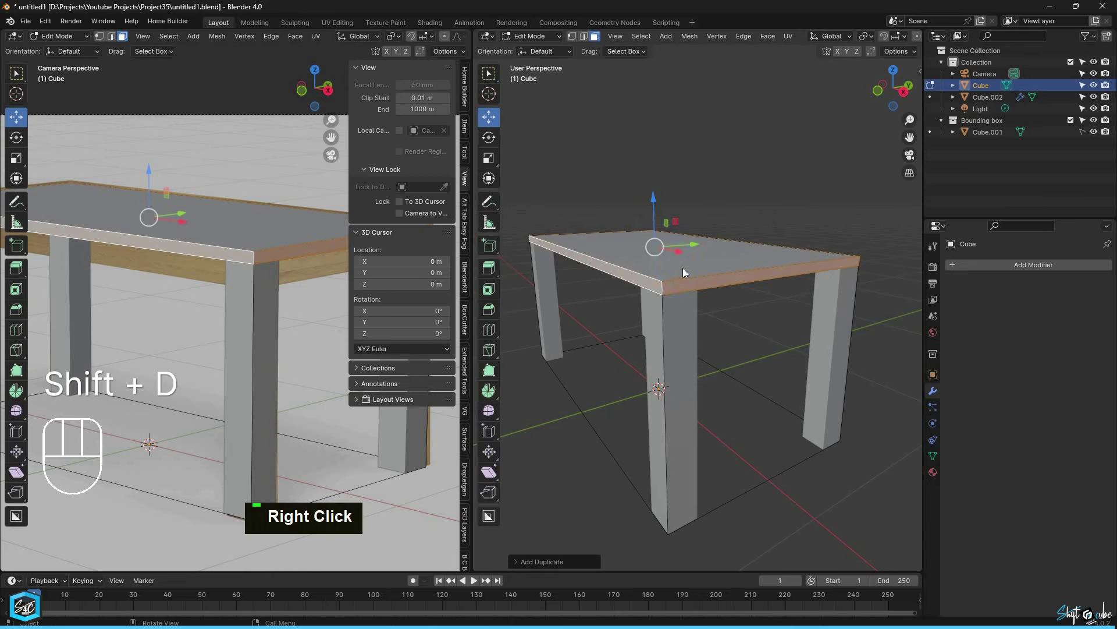
key(p)
click(691, 268)
click(537, 39)
click(538, 49)
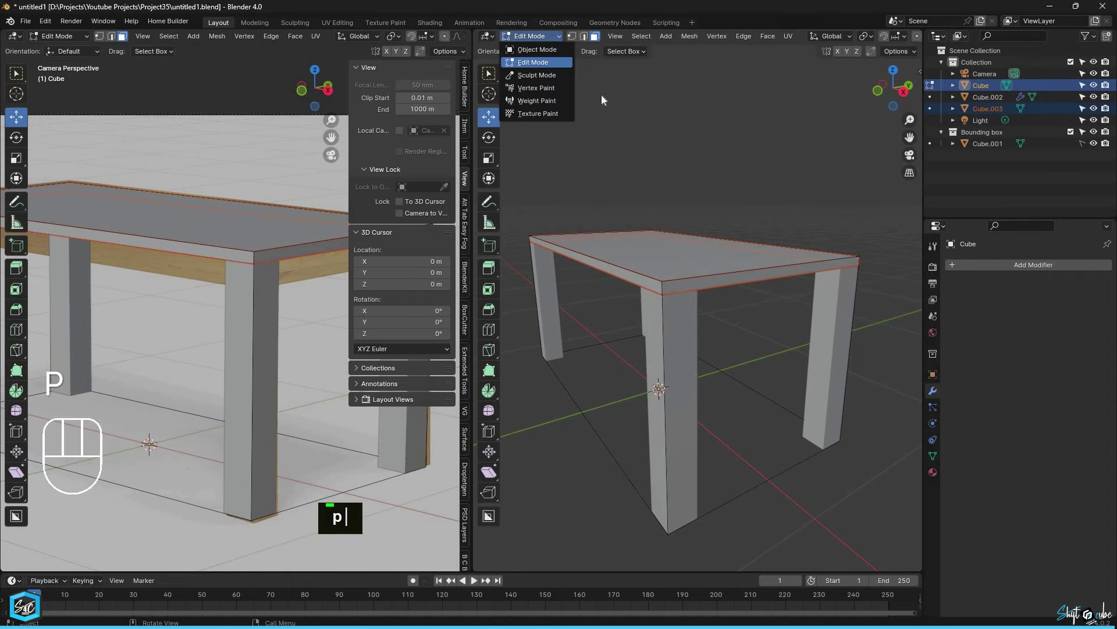
Step: Set the separated side strip's origin to its geometry and lower it along Z to just beneath the tabletop edge
click(718, 149)
click(700, 280)
right_click(686, 285)
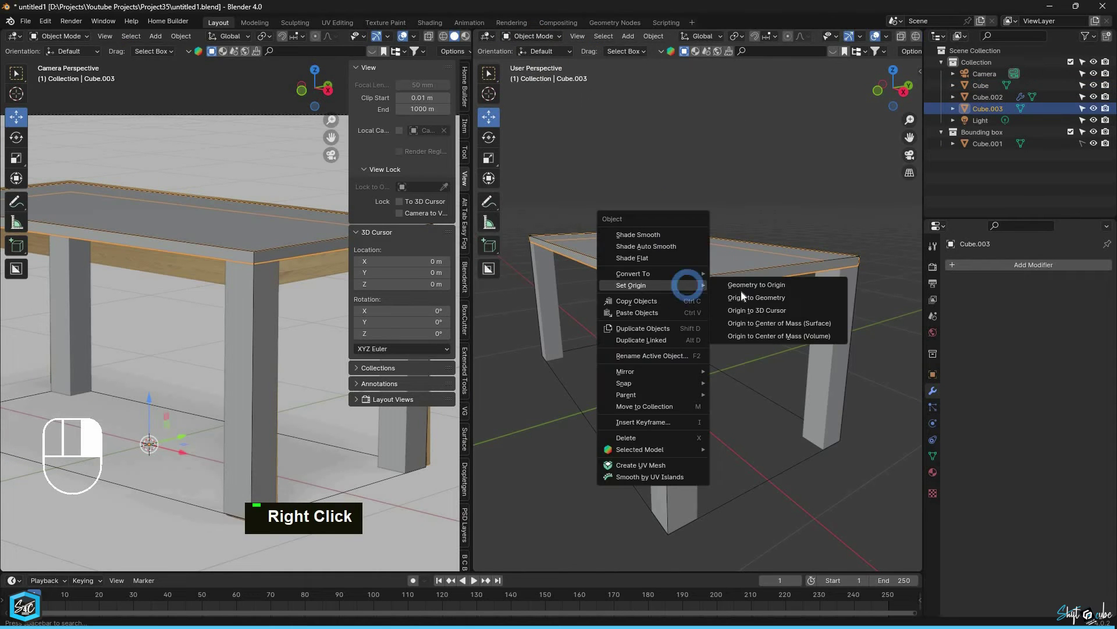
click(745, 295)
scroll(657, 228, up, 2)
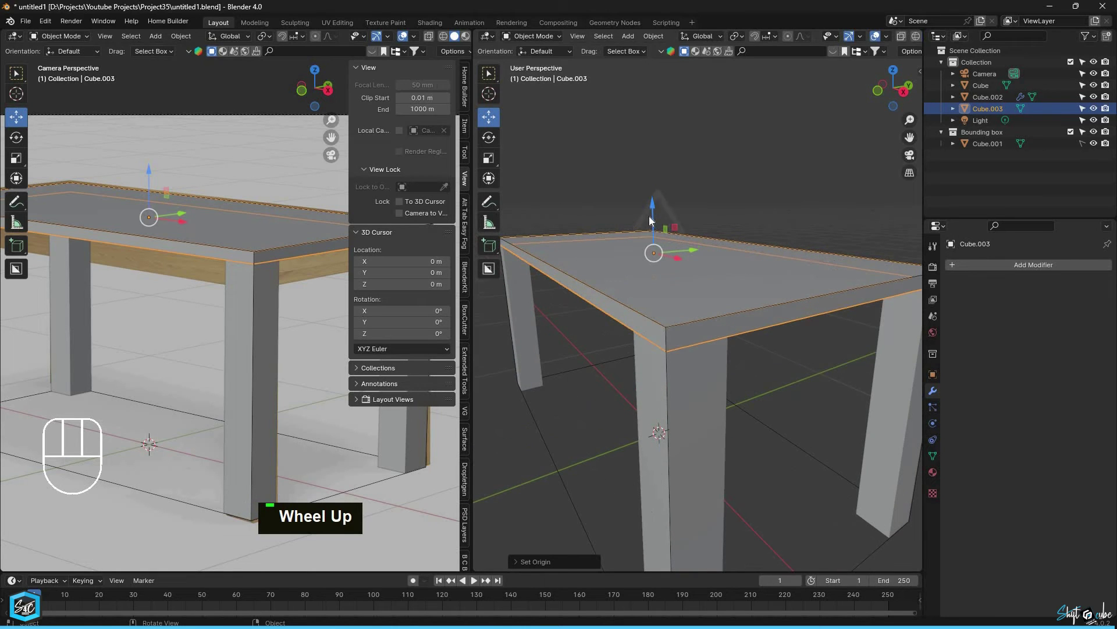
drag(648, 215, 650, 227)
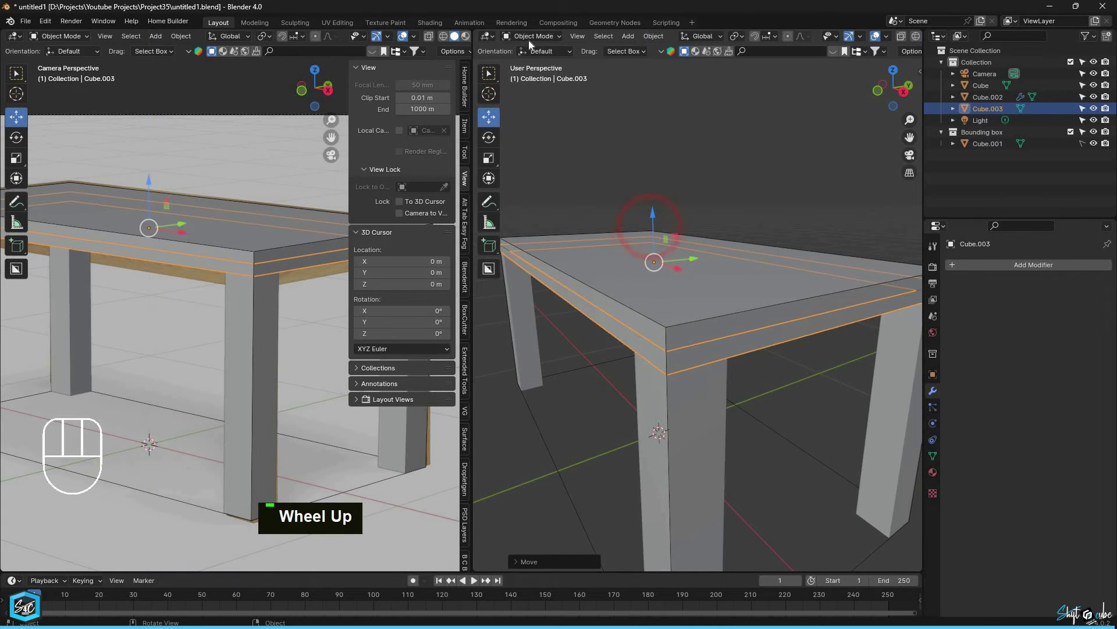
Step: In Edit Mode, lower the side strip's bottom vertices along Z in the front view with X-ray to deepen the apron
click(528, 37)
click(534, 62)
scroll(784, 270, down, 4)
key(KP_1)
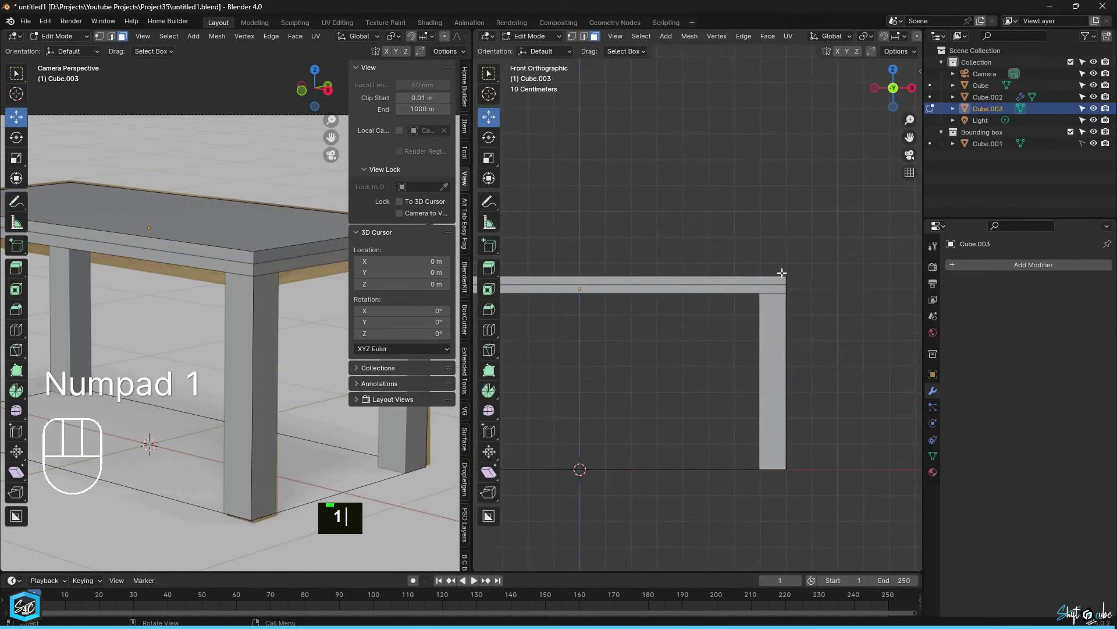
scroll(780, 273, down, 2)
shift+middle_drag(688, 282, 740, 284)
key(1)
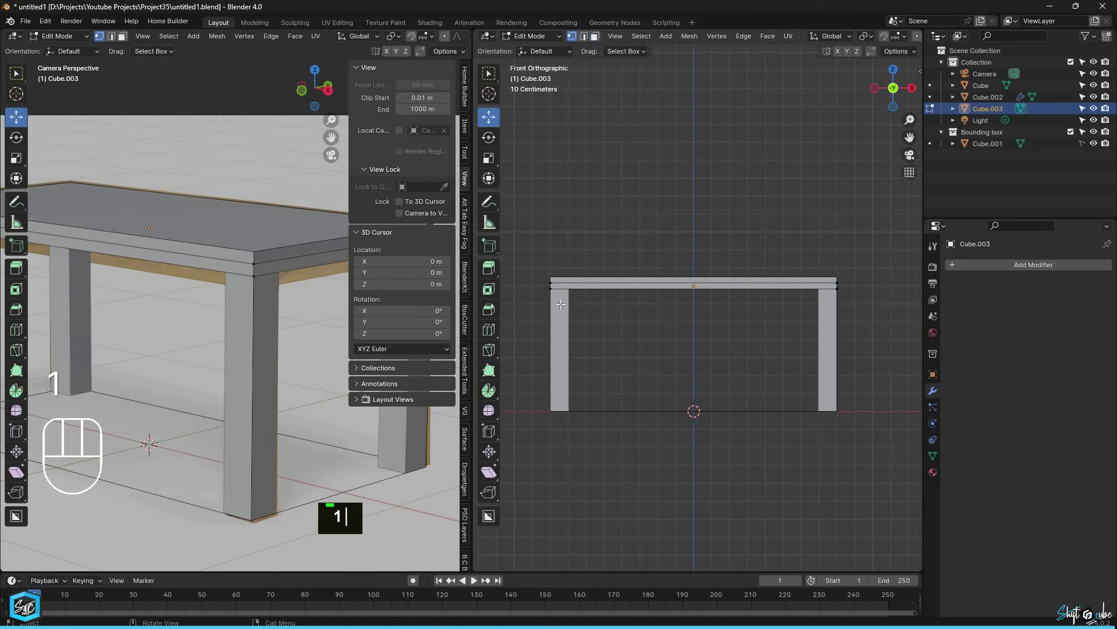
key(alt+z)
drag(538, 294, 863, 284)
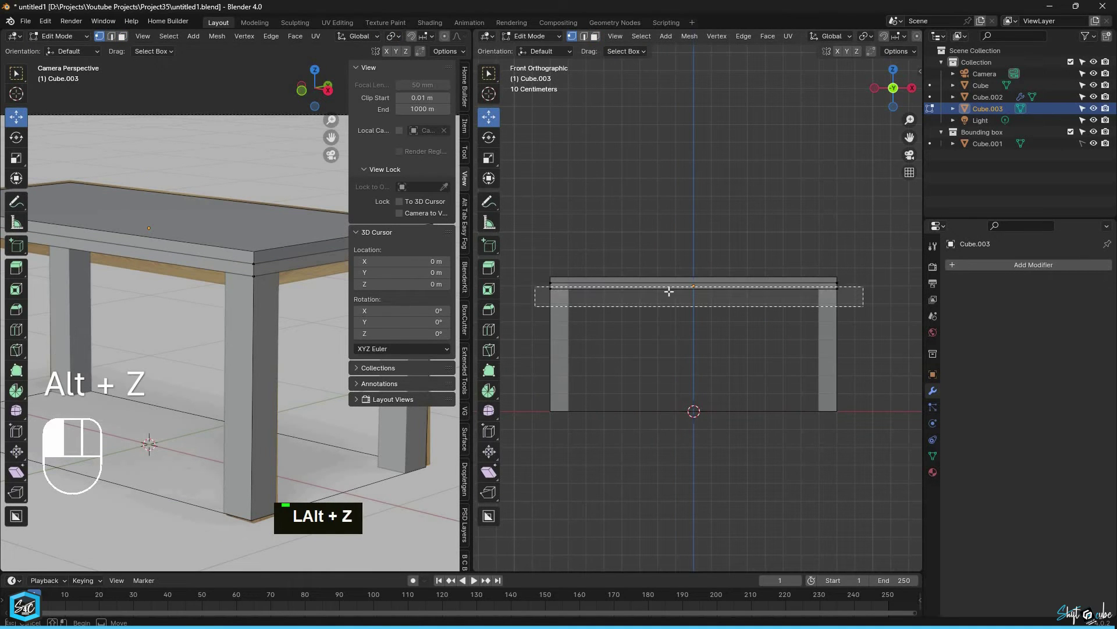
scroll(714, 280, up, 2)
scroll(714, 281, up, 9)
drag(702, 295, 697, 346)
scroll(702, 349, down, 8)
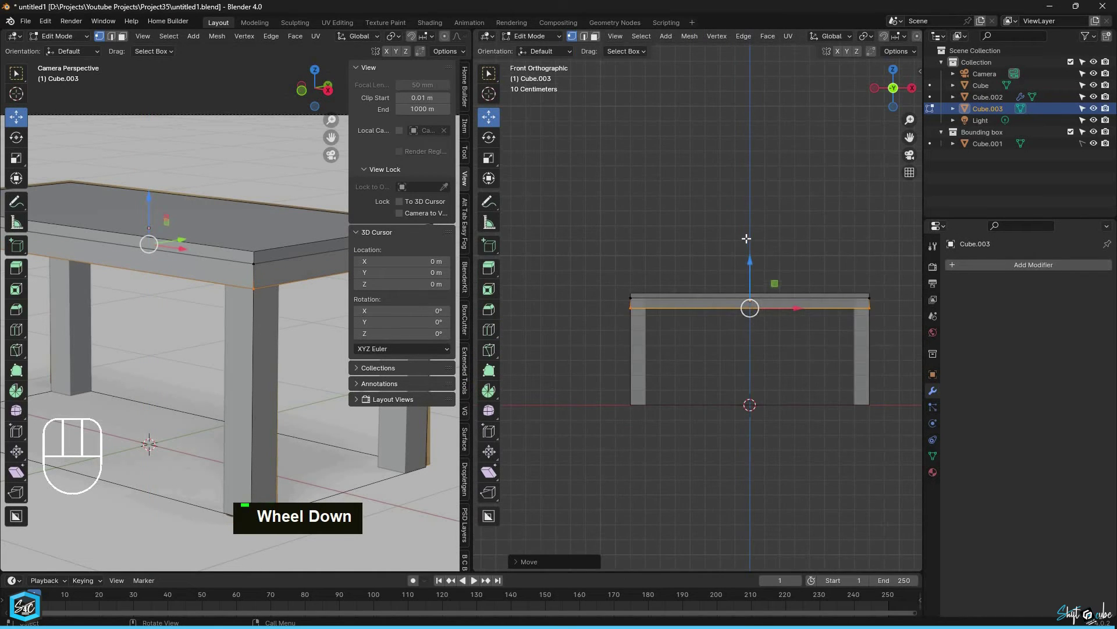
Step: Turn off X-ray and add one centred vertical loop cut to each of the apron's two long sides
middle_drag(749, 307, 705, 311)
key(alt+z)
scroll(701, 313, down, 2)
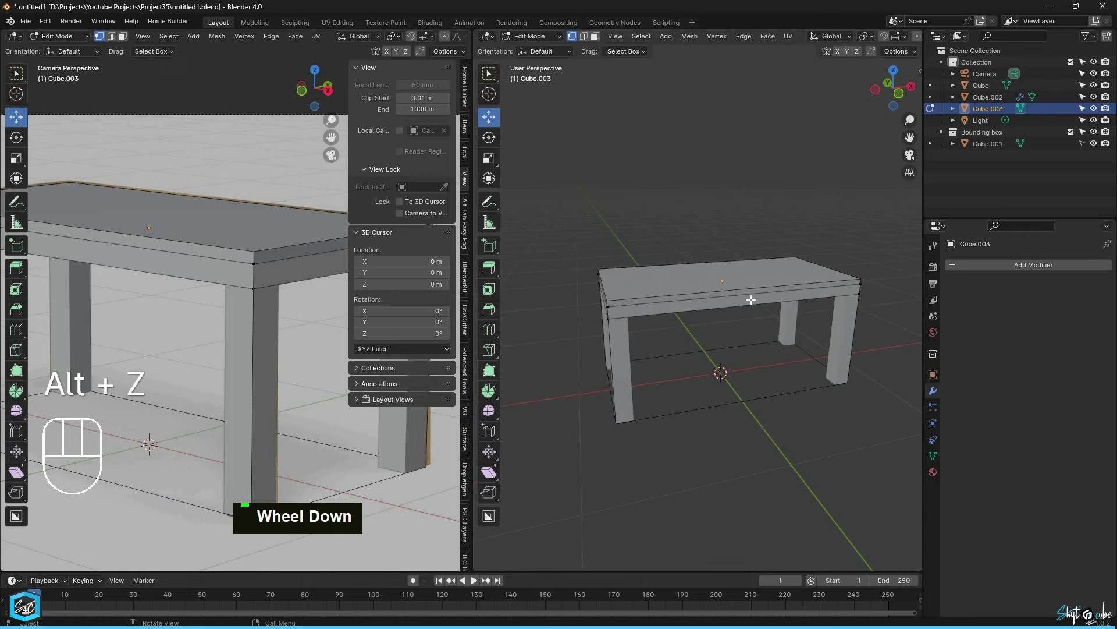
scroll(700, 312, up, 4)
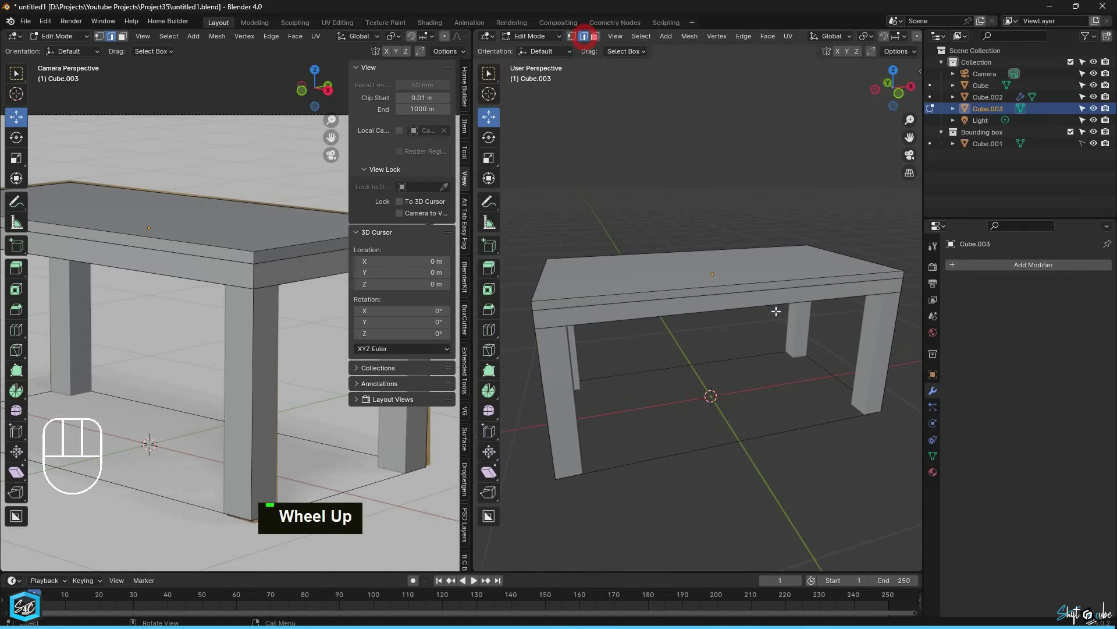
middle_drag(776, 312, 758, 304)
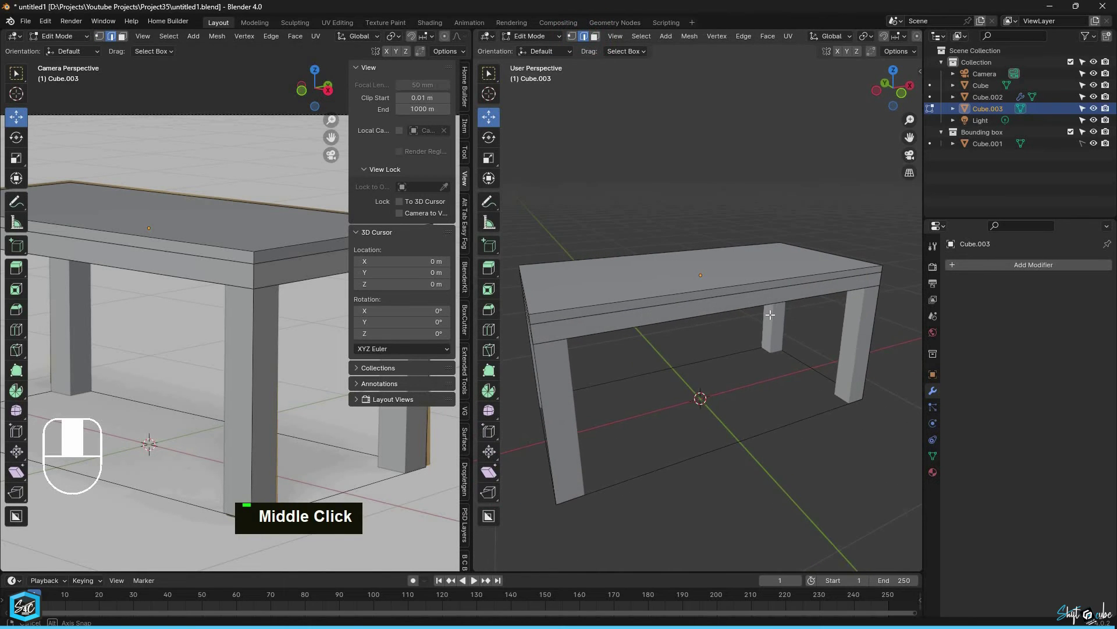
key(ctrl+r)
click(739, 312)
key(Return)
scroll(888, 289, down, 3)
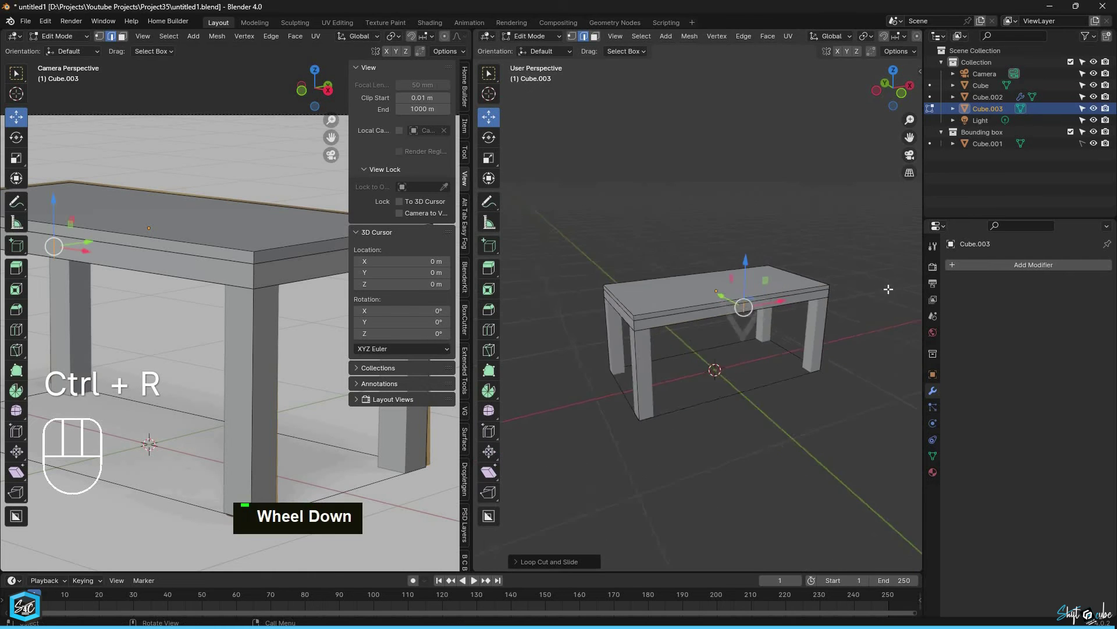
middle_drag(888, 289, 689, 347)
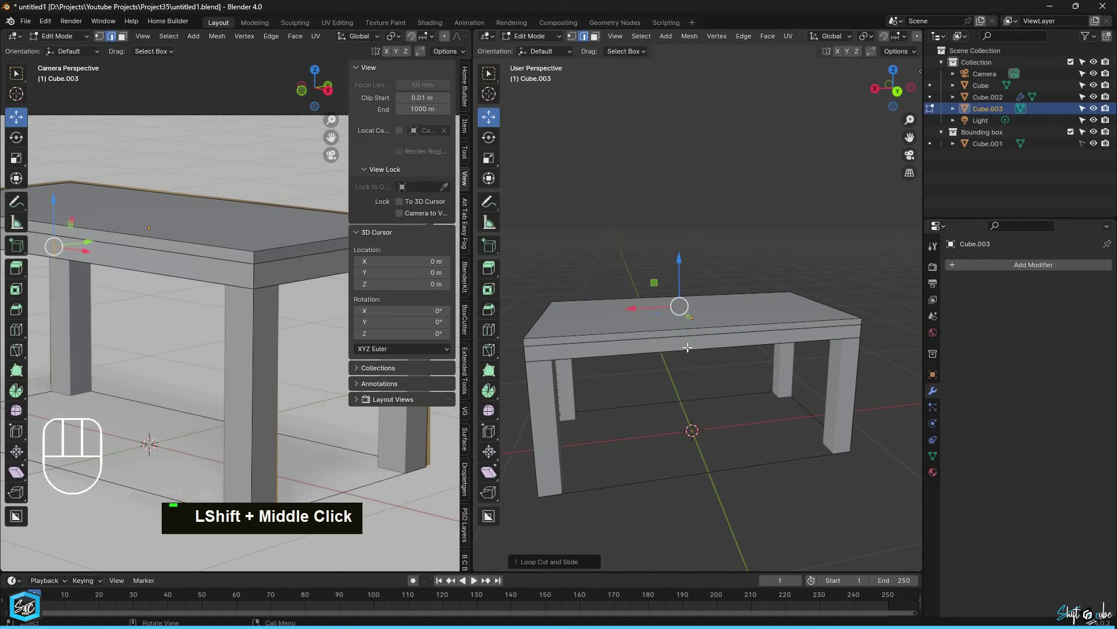
key(ctrl+r)
click(687, 347)
key(Return)
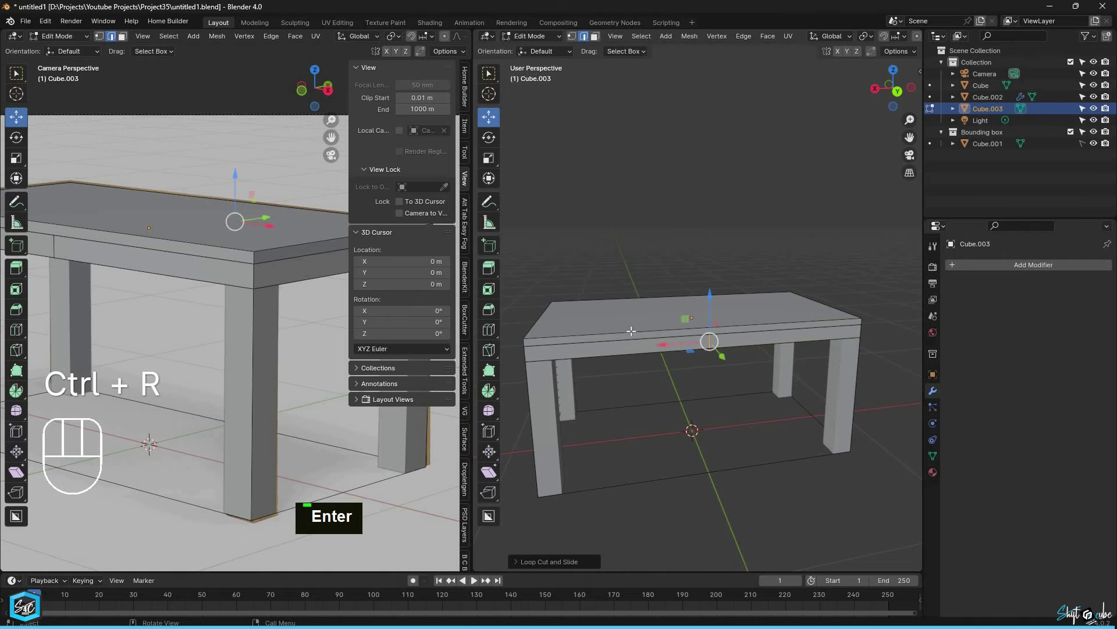
Step: Add a centred vertical loop cut to the apron's short end
middle_drag(686, 347, 633, 434)
key(ctrl+r)
scroll(670, 379, down, 3)
key(ctrl+r)
click(635, 434)
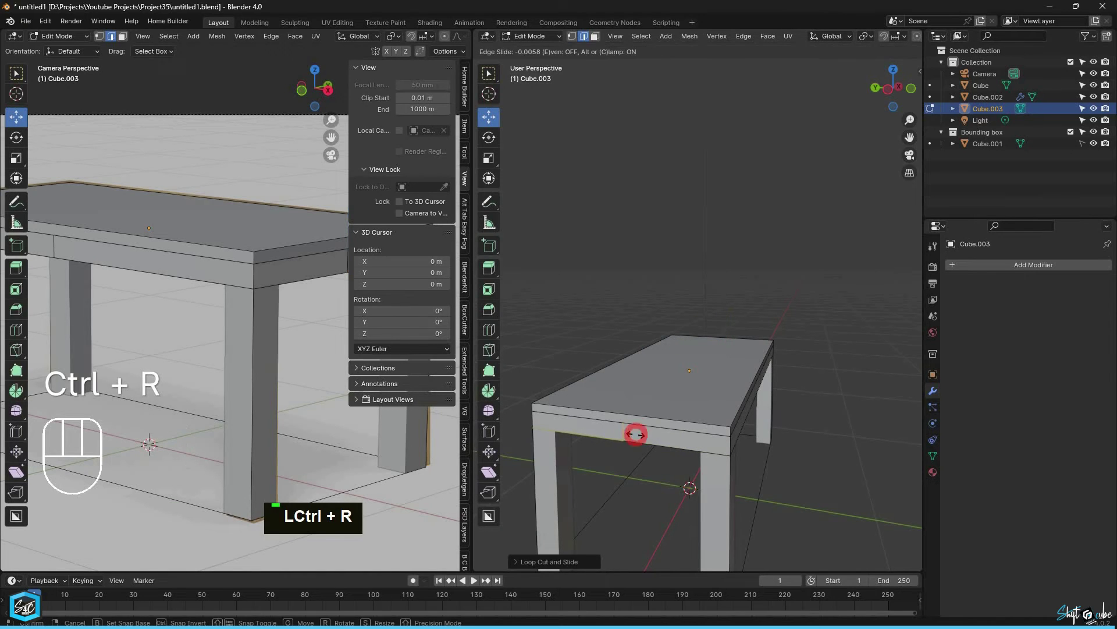
right_click(635, 434)
Step: Select the centre edges on both short ends of the apron and bevel them into wide faces reaching toward the legs
scroll(635, 434, down, 3)
middle_drag(635, 434, 803, 375)
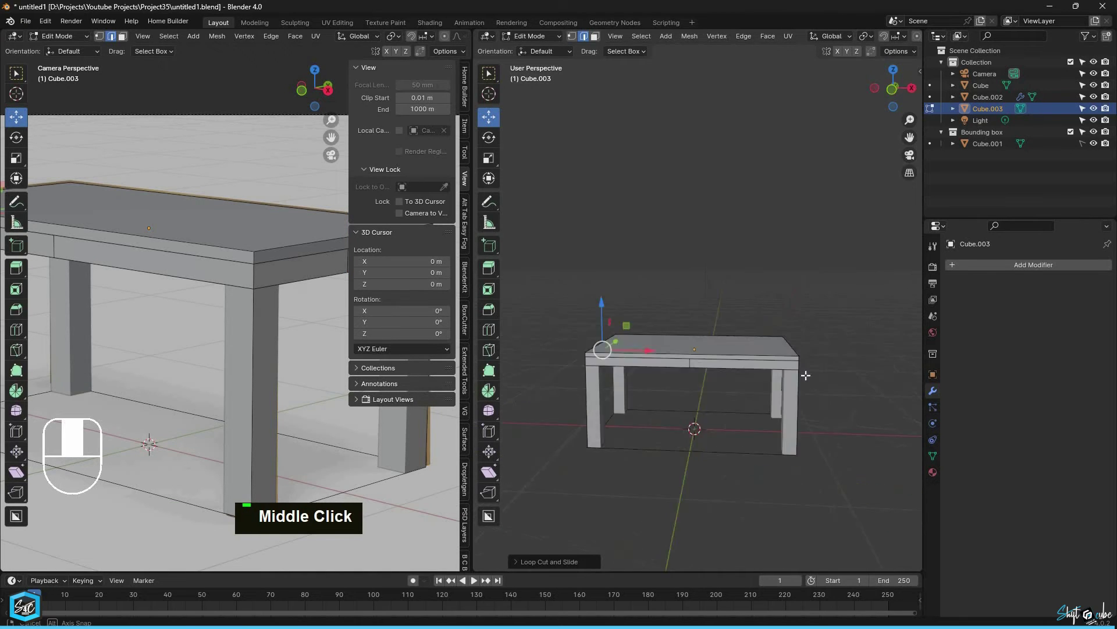
scroll(791, 371, up, 3)
shift+click(791, 371)
scroll(793, 368, up, 3)
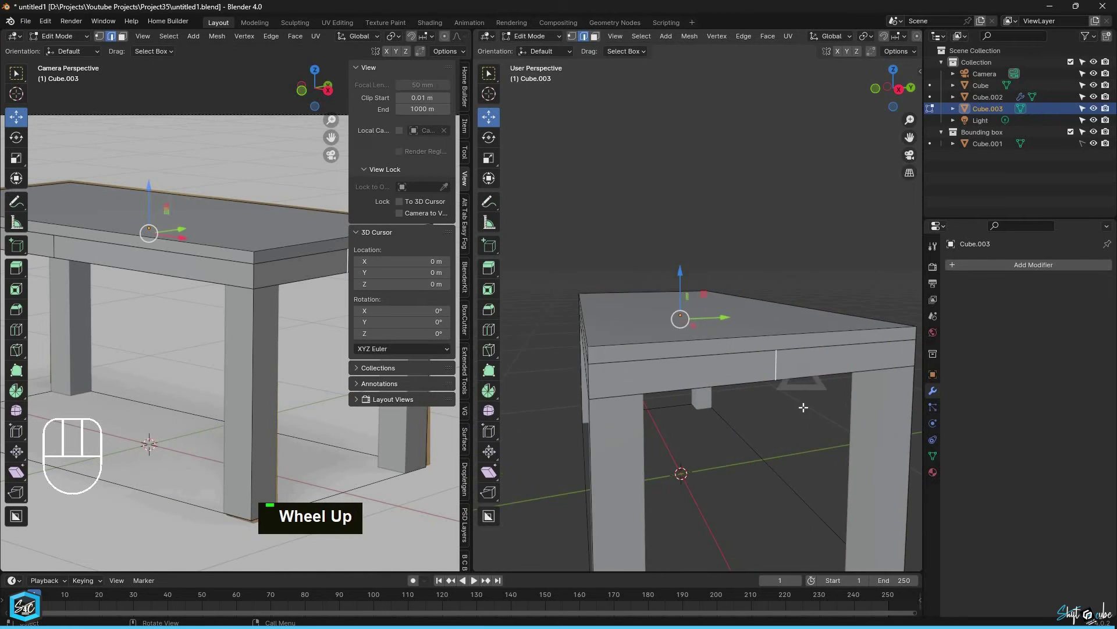
key(ctrl+b)
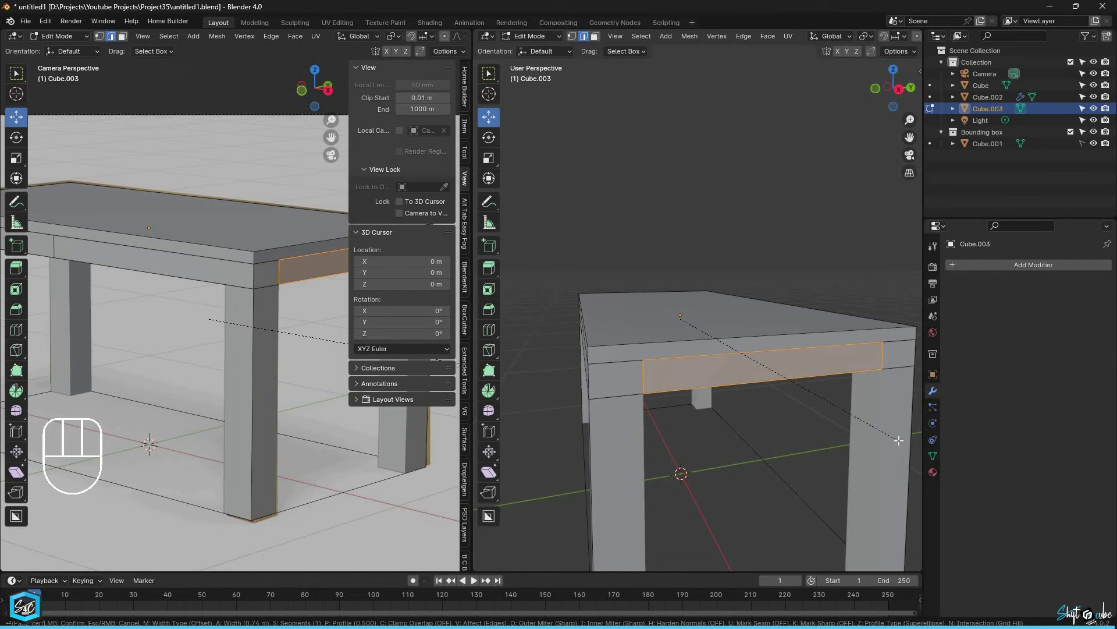
click(899, 441)
scroll(725, 318, down, 3)
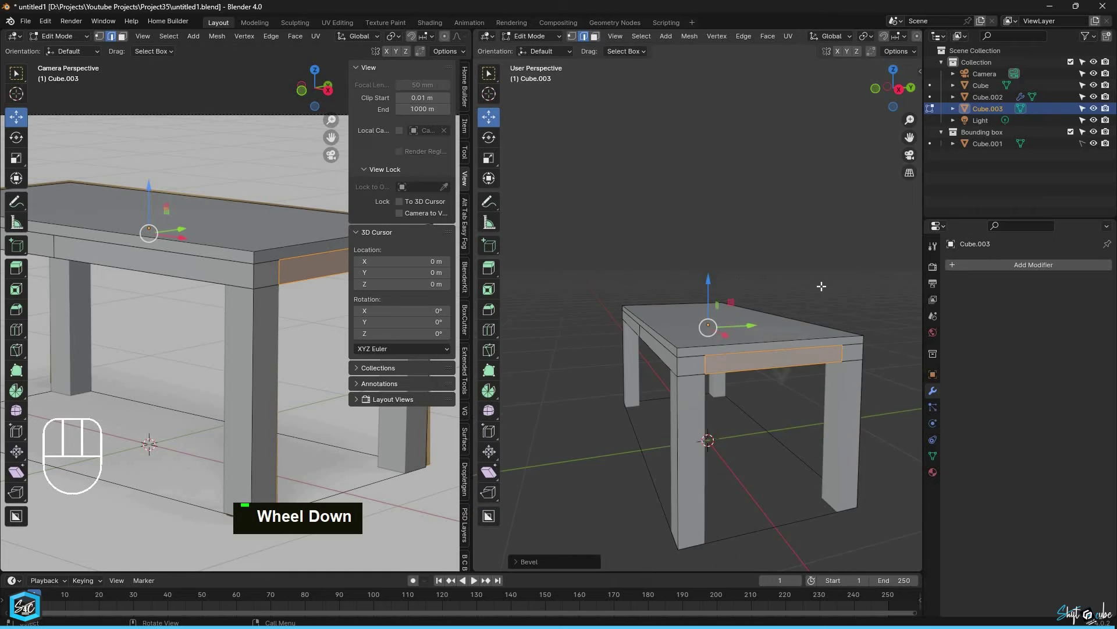
Step: Select the centre edges on both long sides of the apron and bevel them until the new faces' ends line up with the legs
middle_drag(726, 318, 786, 331)
click(794, 340)
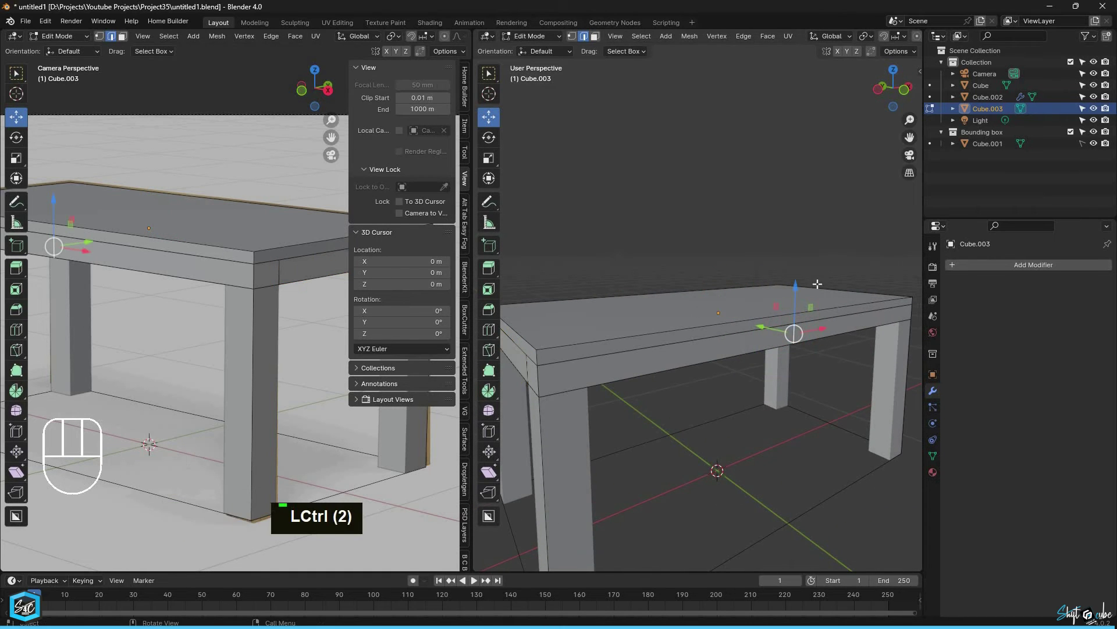
middle_drag(815, 281, 687, 354)
scroll(686, 354, down, 1)
shift+click(557, 395)
shift+middle_drag(557, 395, 675, 397)
key(ctrl+b)
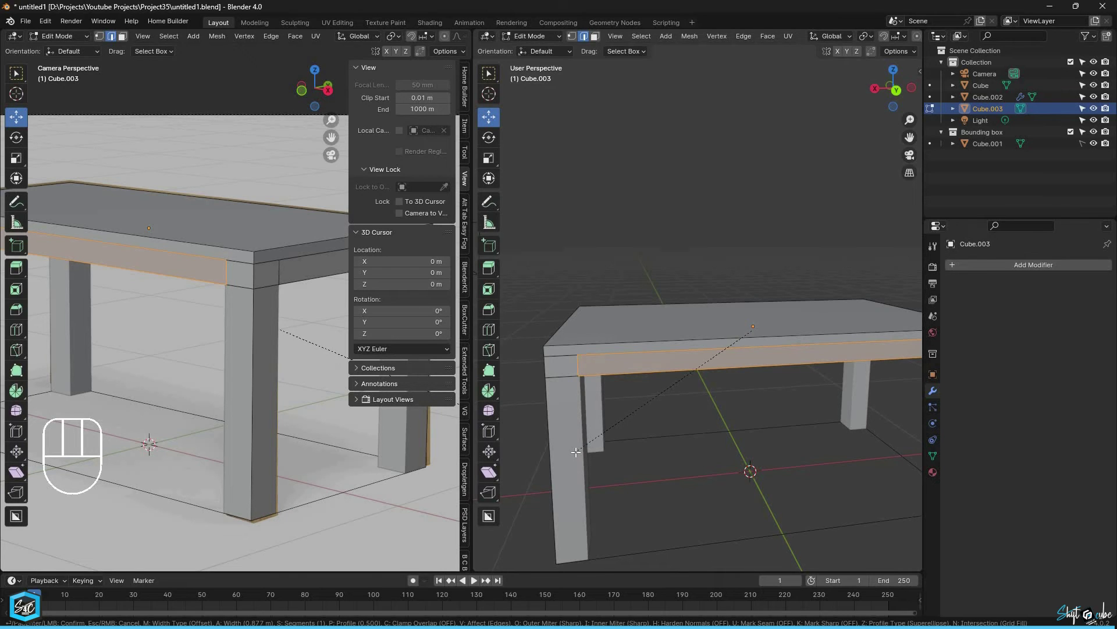
click(610, 423)
click(680, 374)
Step: Select the apron's two corner faces above each of the four legs and delete them
middle_drag(678, 372, 572, 386)
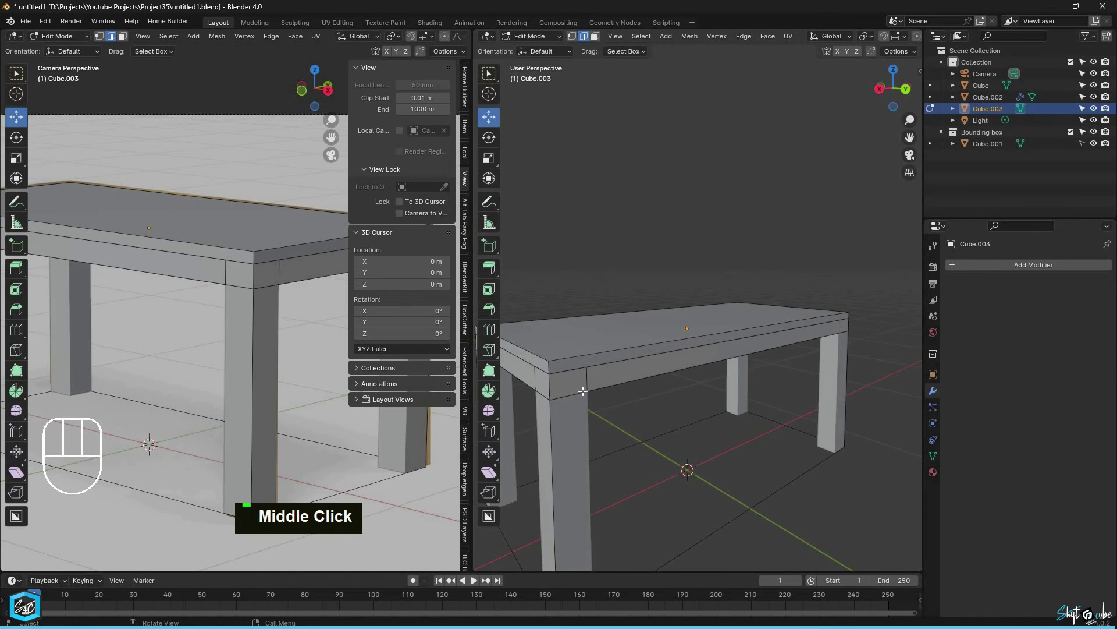
click(583, 392)
shift+middle_drag(667, 315, 661, 319)
key(3)
shift+click(636, 375)
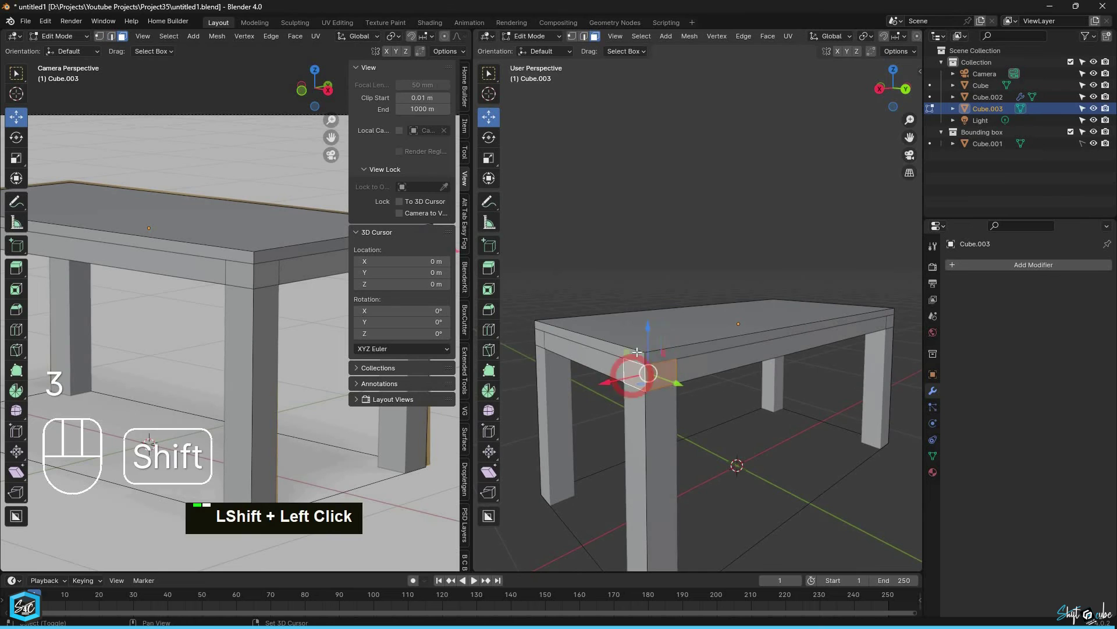
middle_drag(636, 375, 803, 344)
shift+middle_drag(518, 402, 613, 379)
shift+click(612, 379)
shift+click(563, 370)
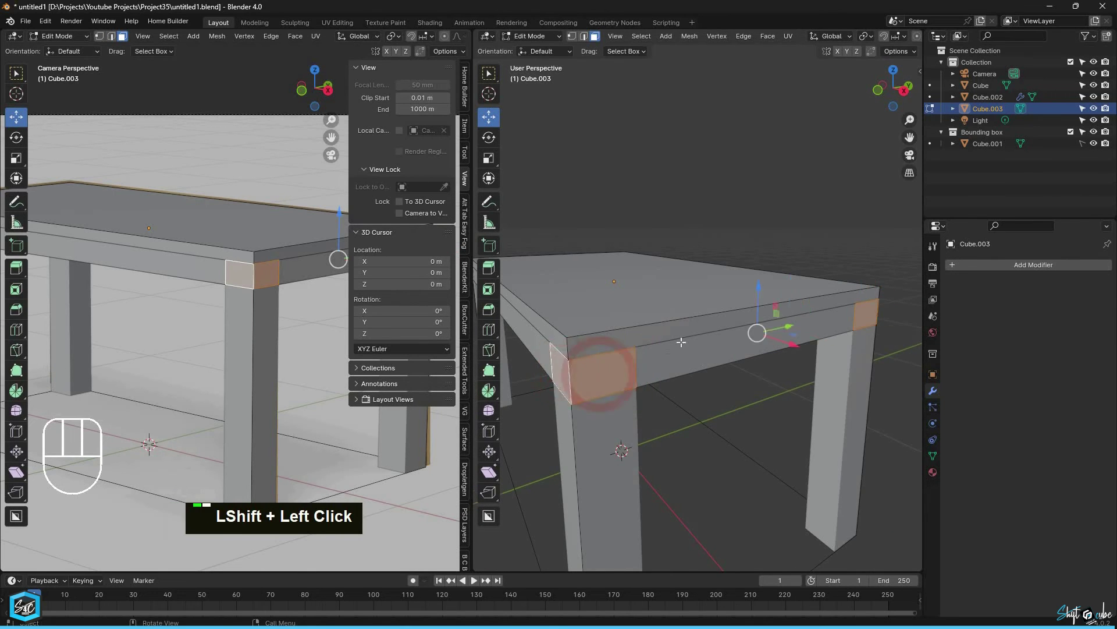
middle_drag(680, 341, 804, 331)
shift+middle_drag(609, 346, 908, 334)
scroll(738, 339, down, 2)
middle_drag(737, 339, 796, 340)
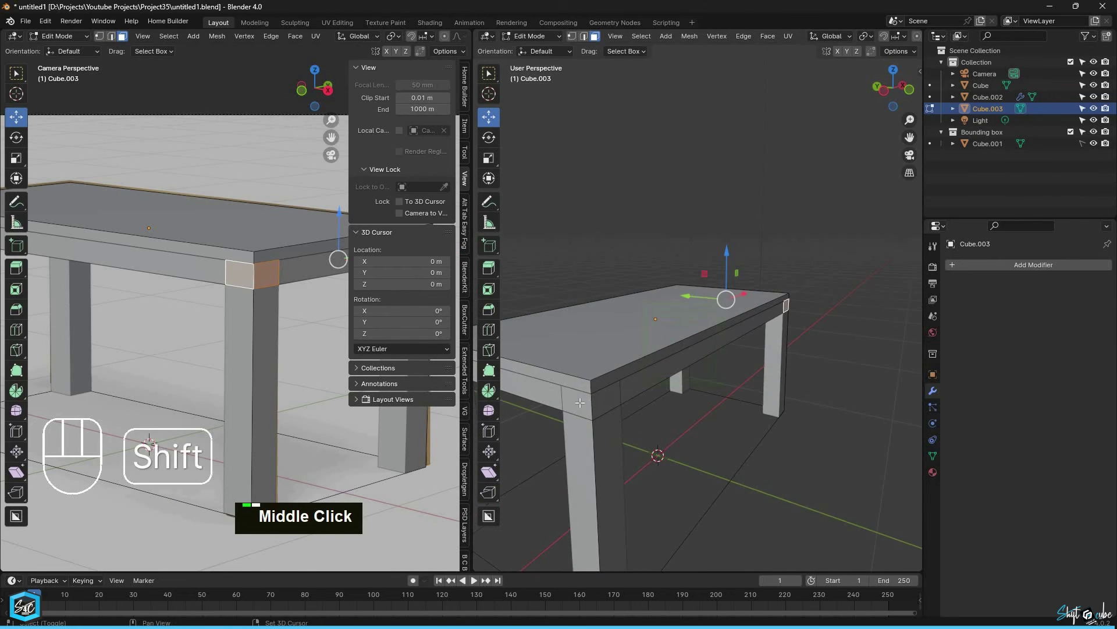
shift+click(606, 400)
shift+click(579, 402)
middle_drag(663, 375, 726, 357)
shift+middle_drag(512, 391, 623, 390)
shift+click(649, 370)
shift+click(625, 391)
key(Delete)
click(633, 396)
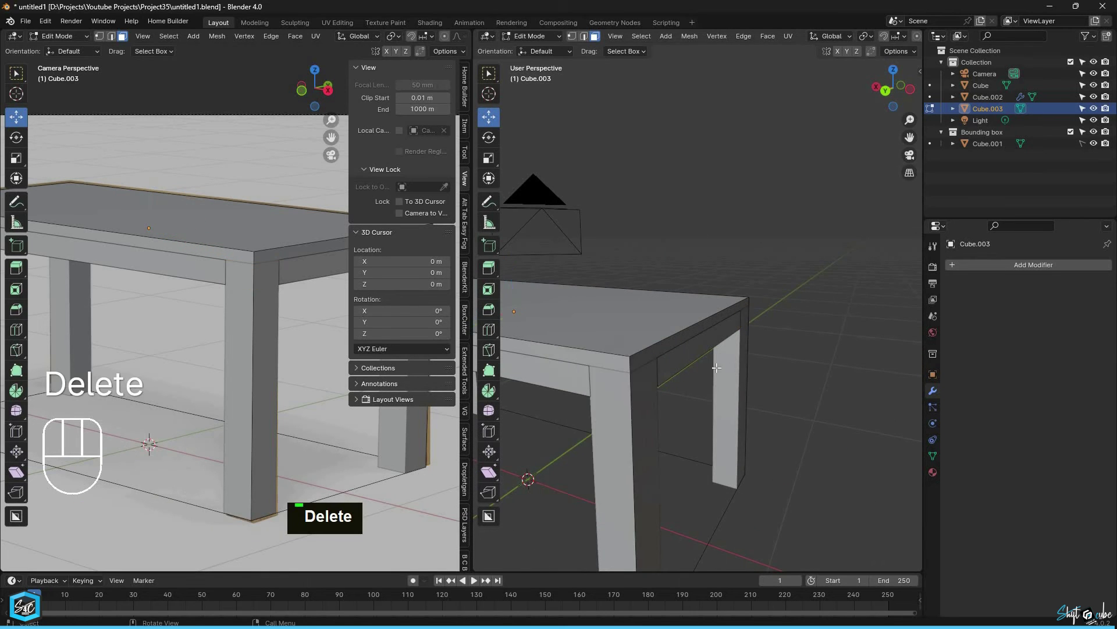
Step: Return to Object Mode and add a Solidify modifier with a thickness of 0.02 m to the apron
scroll(666, 372, down, 3)
middle_drag(708, 367, 536, 59)
scroll(536, 59, up, 3)
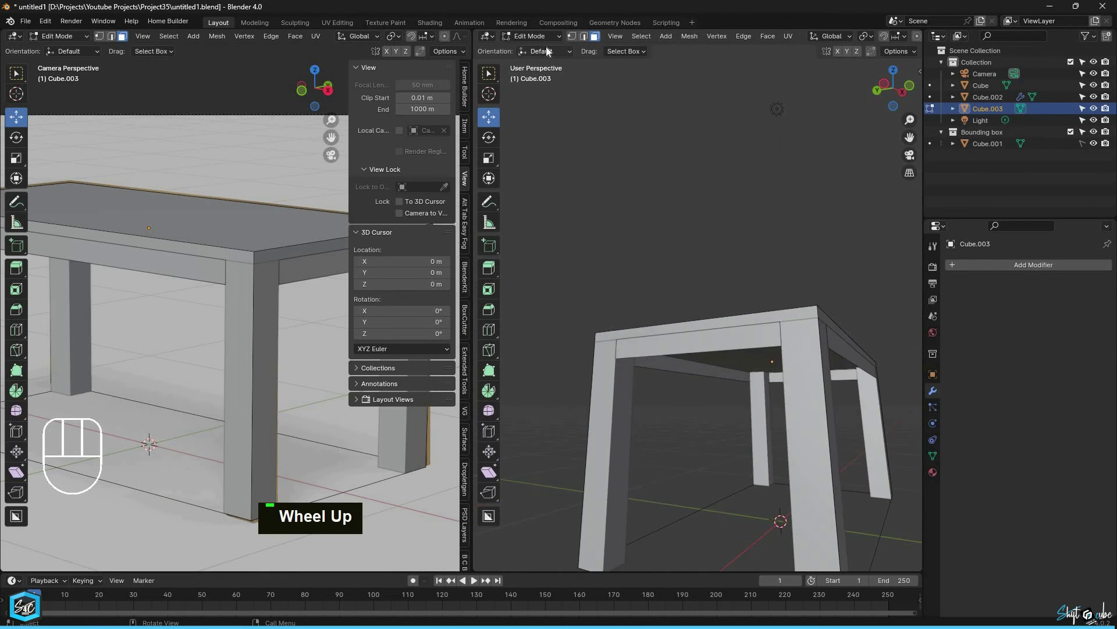
double_click(539, 52)
key(Tab)
click(625, 85)
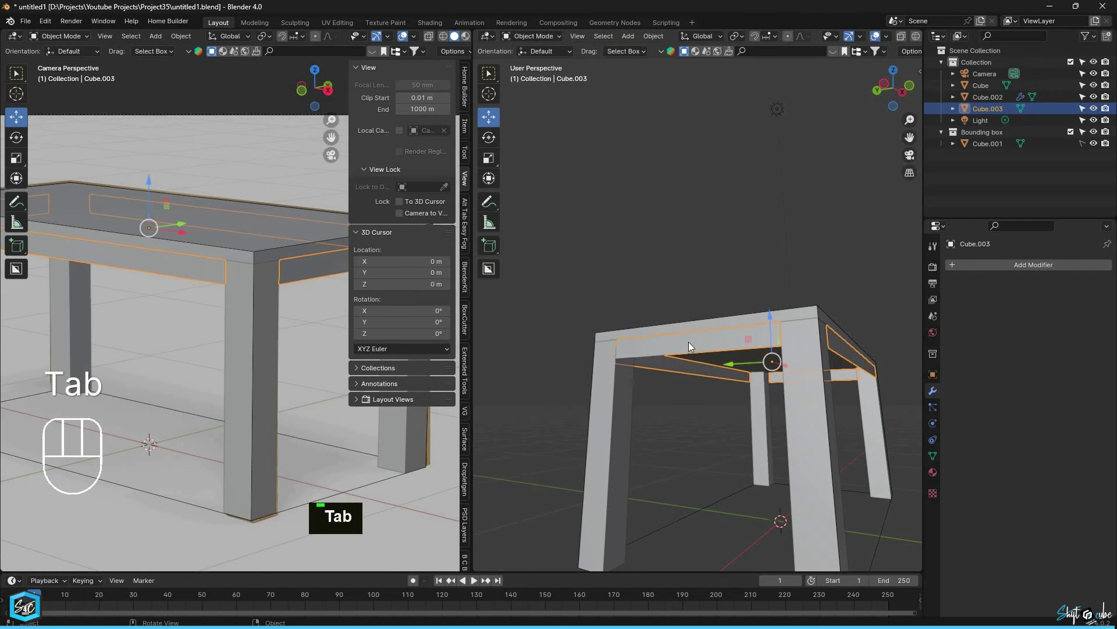
scroll(755, 363, down, 2)
click(1052, 260)
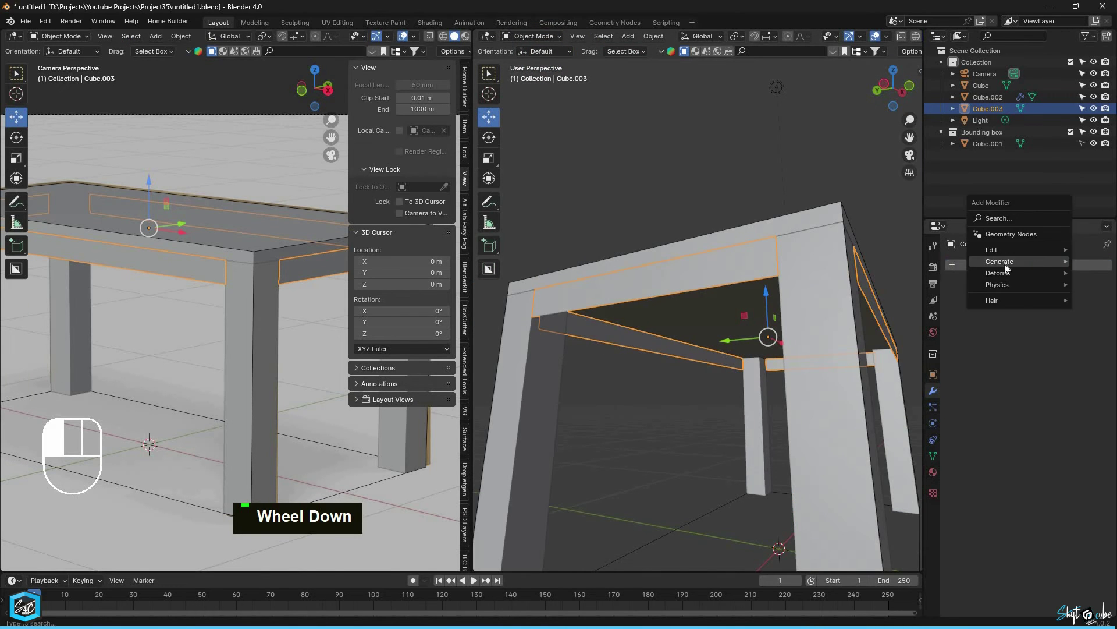
mouse_move(1005, 263)
click(900, 399)
middle_drag(719, 279, 690, 232)
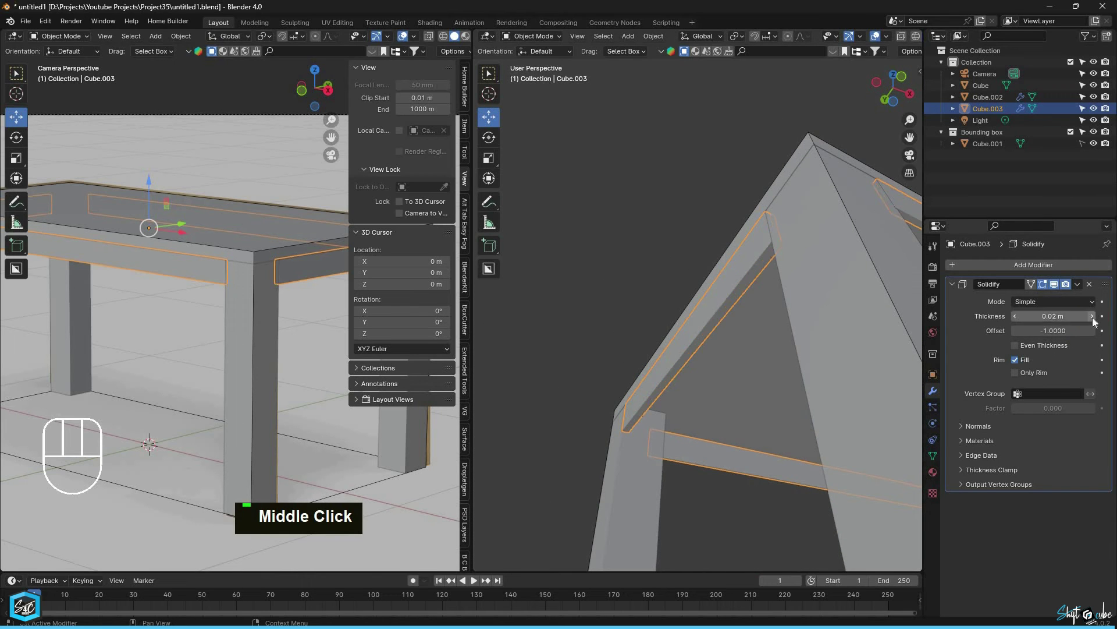
Step: Deselect the apron and examine the thickened boards and their joints with the legs from several sides
click(658, 241)
middle_drag(660, 243, 591, 353)
scroll(706, 317, down, 2)
middle_drag(851, 326, 735, 324)
shift+middle_drag(733, 323, 783, 332)
middle_drag(782, 332, 727, 337)
middle_drag(669, 333, 629, 320)
scroll(654, 324, up, 4)
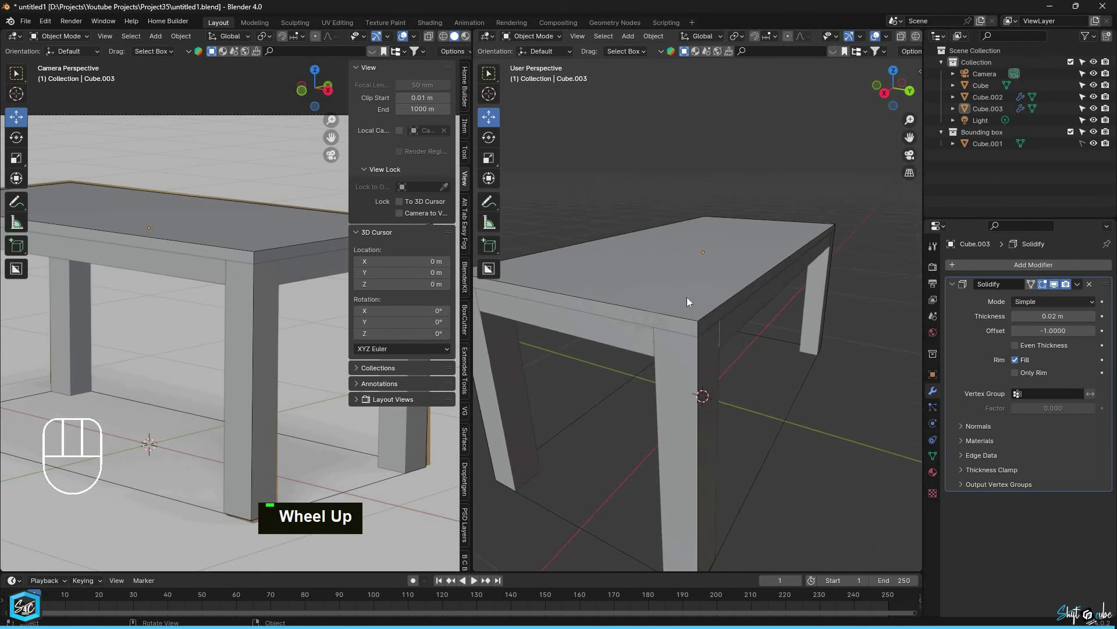
middle_drag(686, 299, 690, 338)
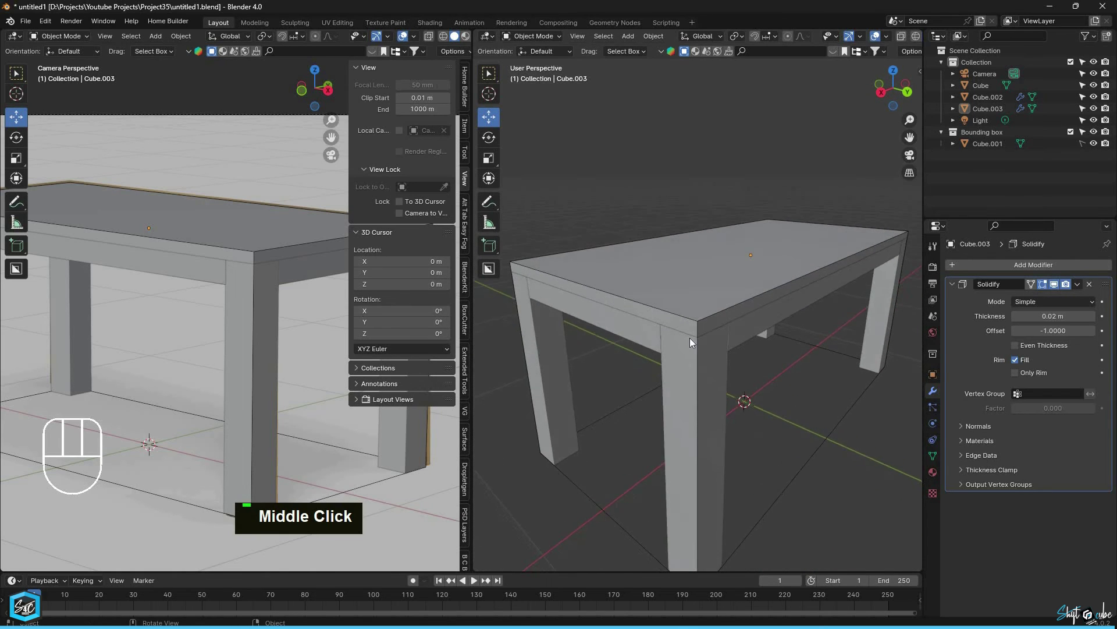
scroll(676, 342, down, 3)
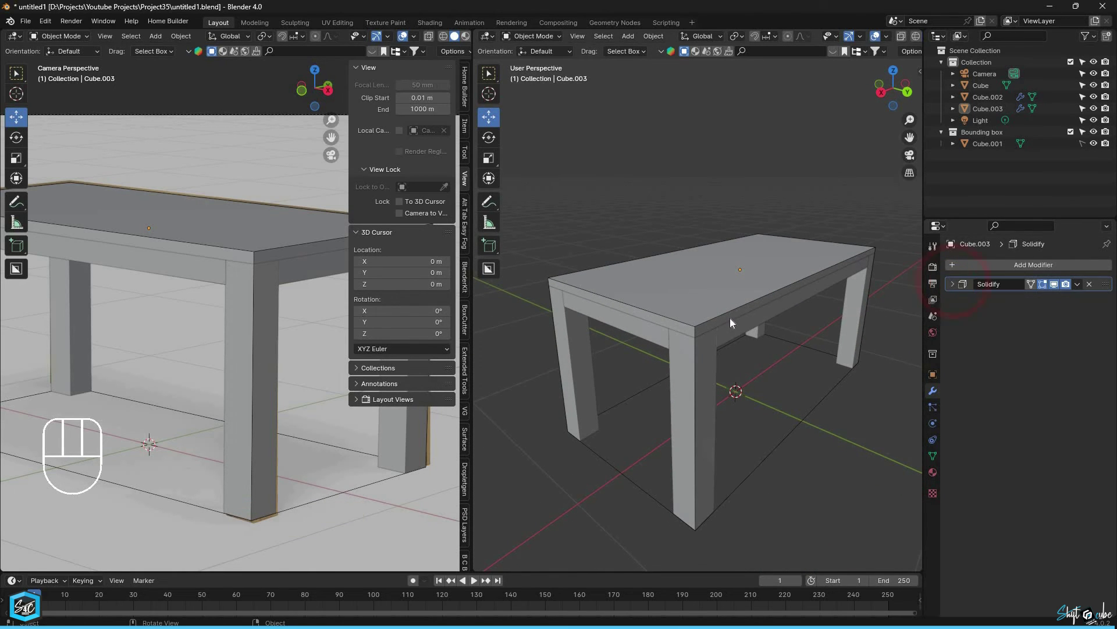
scroll(730, 318, up, 2)
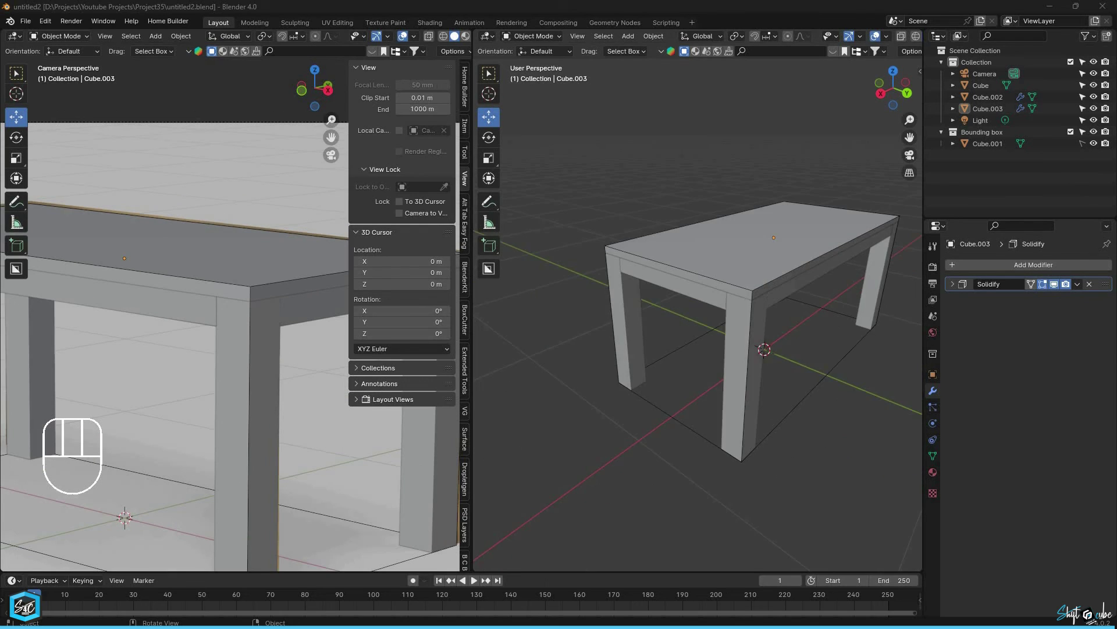
scroll(729, 299, up, 2)
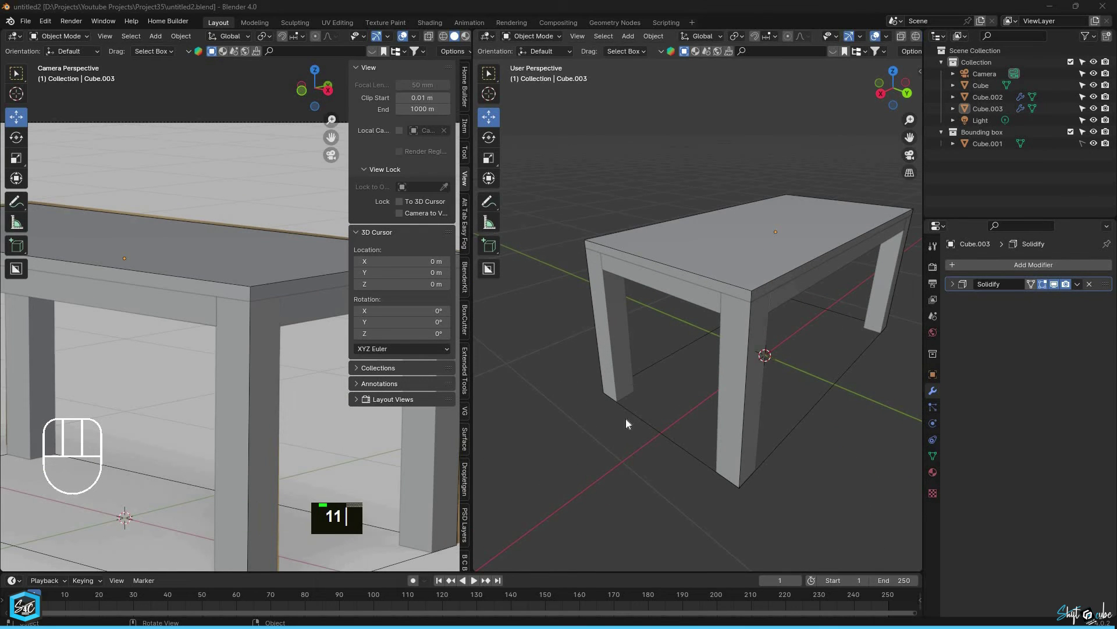
Step: Edit the apron in front view, select its long boards and scale them along X until their ends meet the legs
key(KP_1)
scroll(703, 316, down, 4)
shift+middle_drag(704, 316, 783, 315)
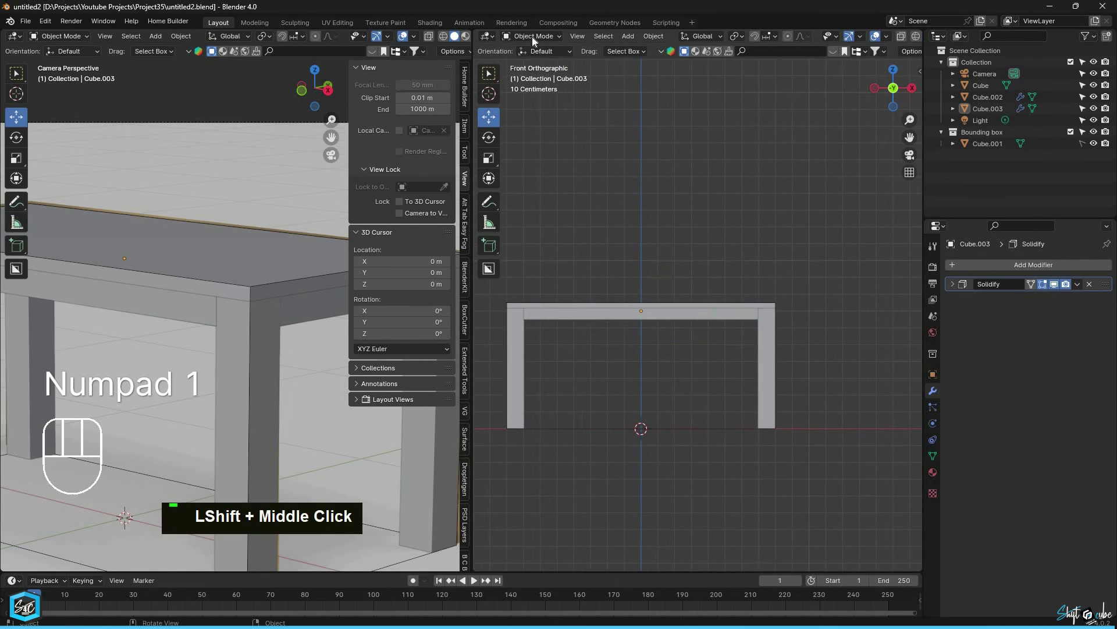
click(533, 62)
scroll(774, 312, up, 2)
scroll(565, 309, down, 1)
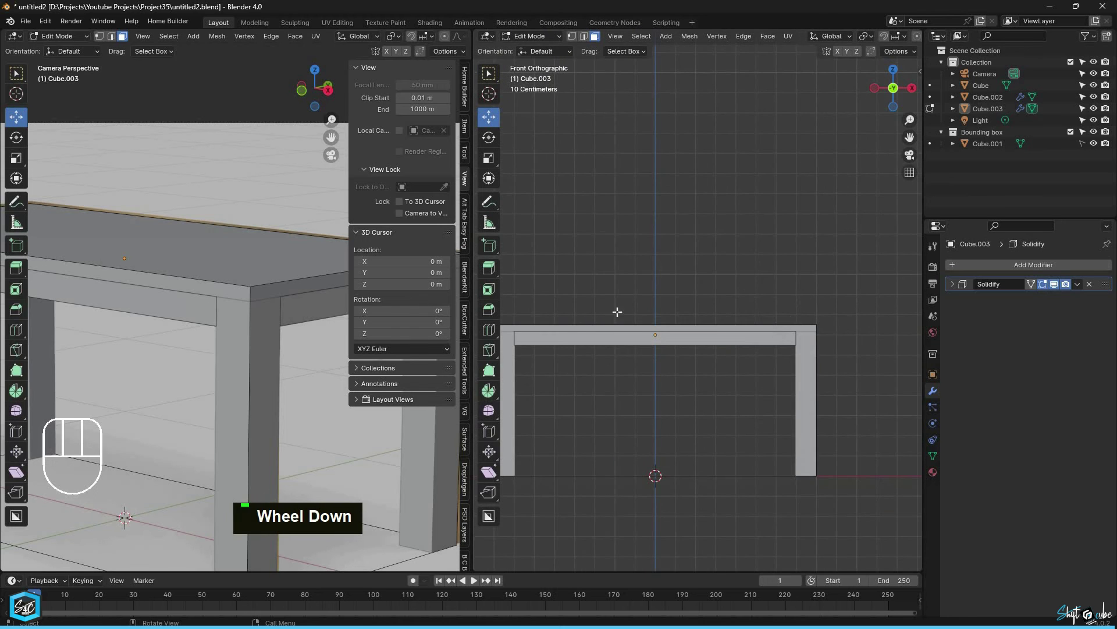
shift+middle_drag(616, 312, 691, 308)
scroll(640, 334, up, 3)
scroll(639, 336, down, 3)
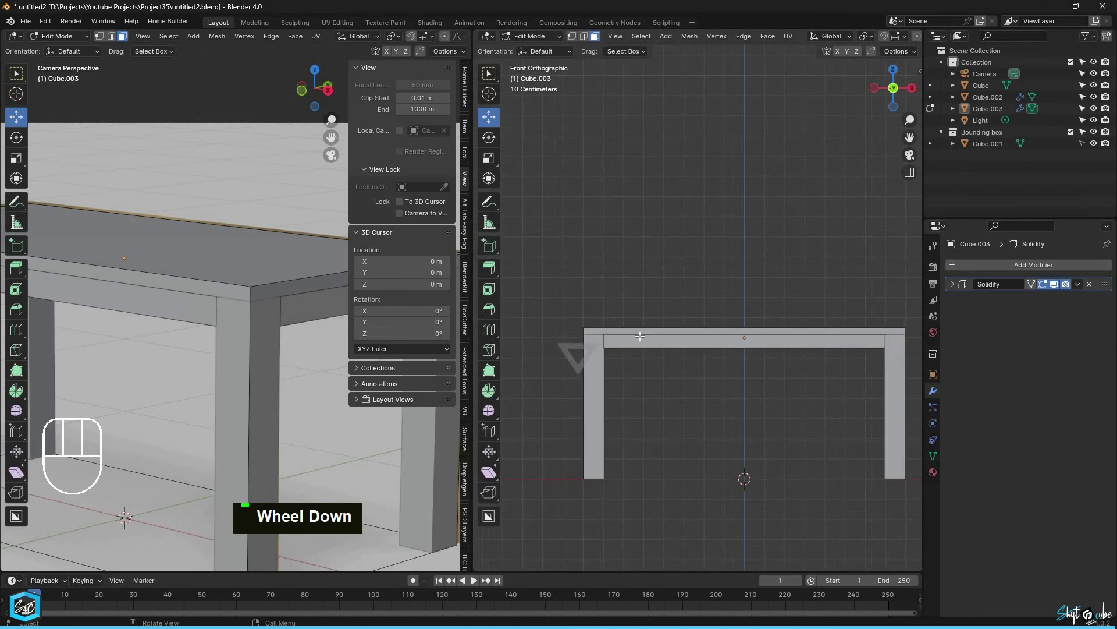
key(alt+z)
drag(597, 304, 893, 381)
scroll(602, 368, up, 4)
scroll(603, 368, up, 5)
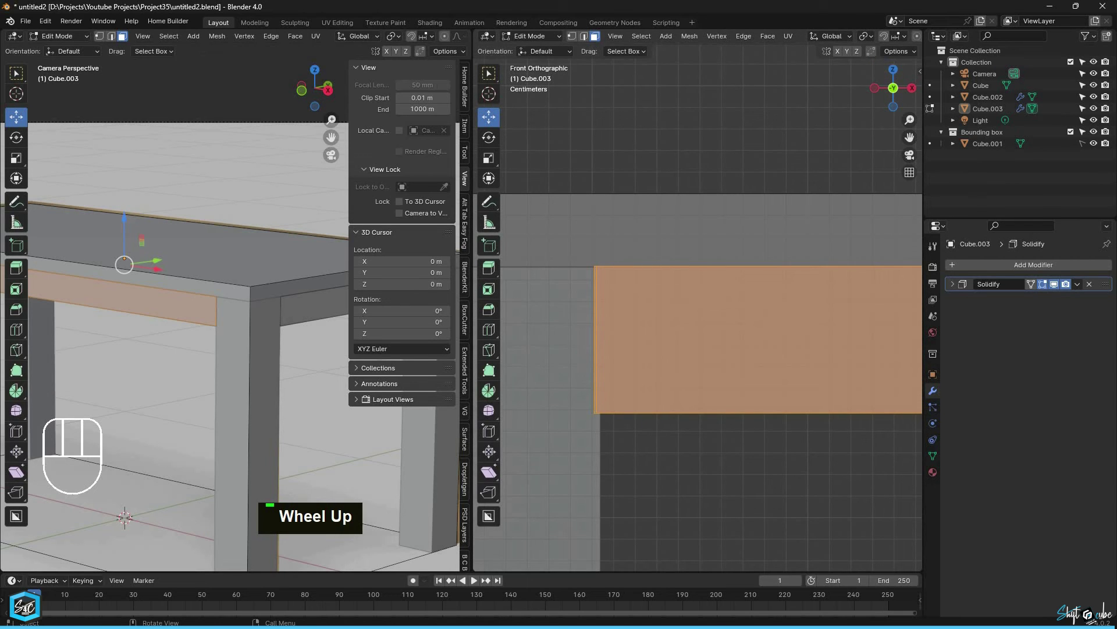
key(s)
click(652, 439)
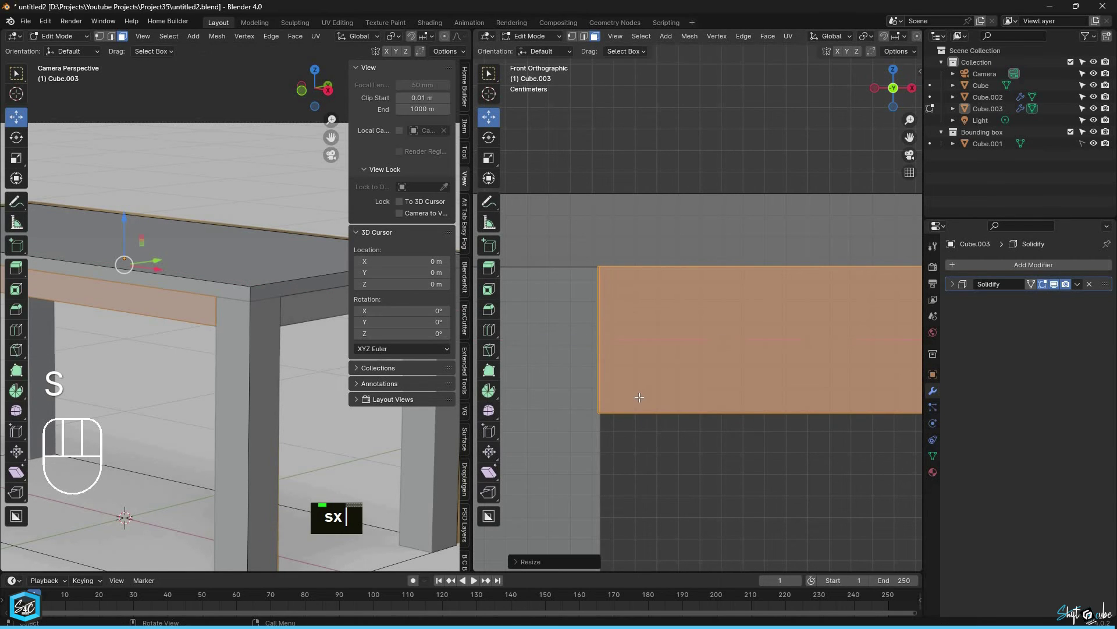
key(alt+z)
Step: In the right-side view, select the apron's short boards and scale them along Y by about 1.008 to meet the legs
scroll(681, 392, down, 4)
middle_drag(805, 398, 774, 379)
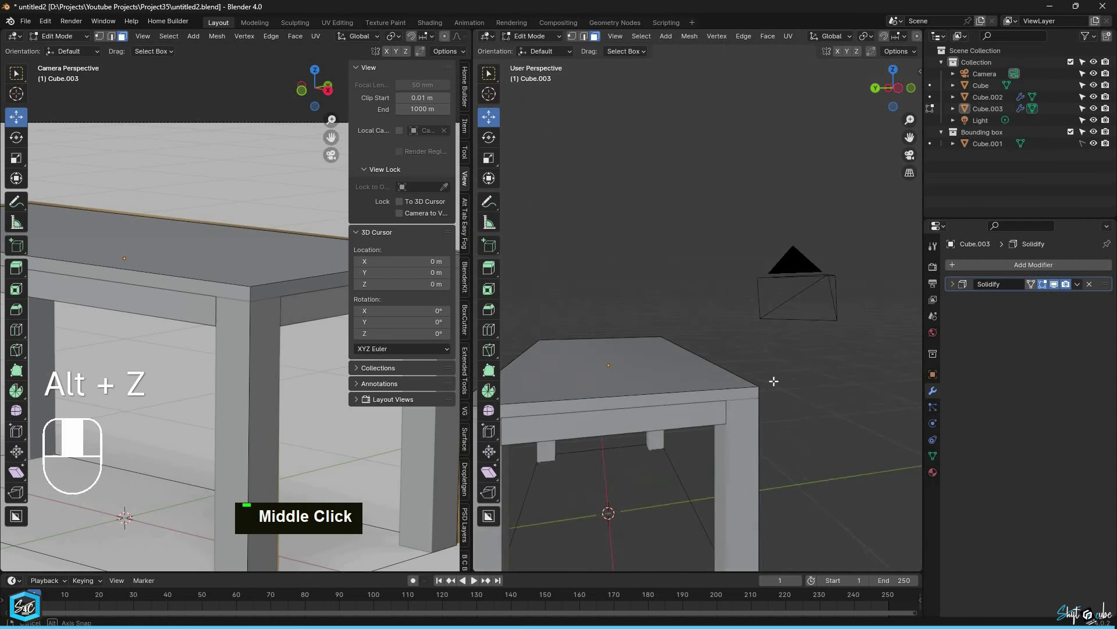
scroll(777, 379, down, 3)
key(KP_3)
scroll(640, 368, up, 5)
scroll(639, 368, down, 2)
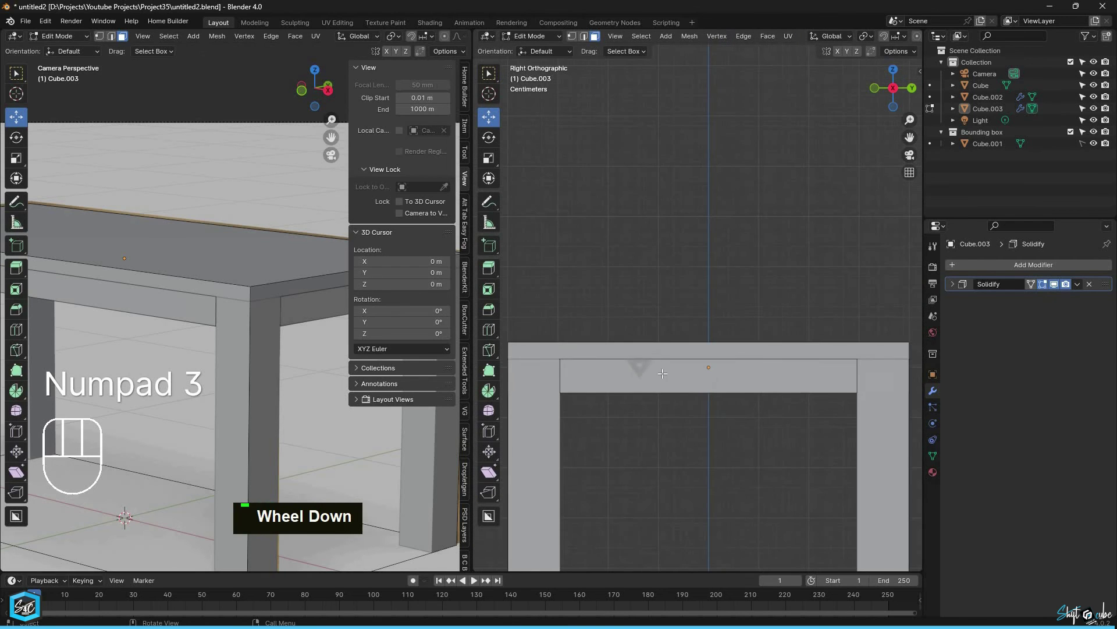
key(alt+z)
drag(549, 316, 867, 448)
key(s)
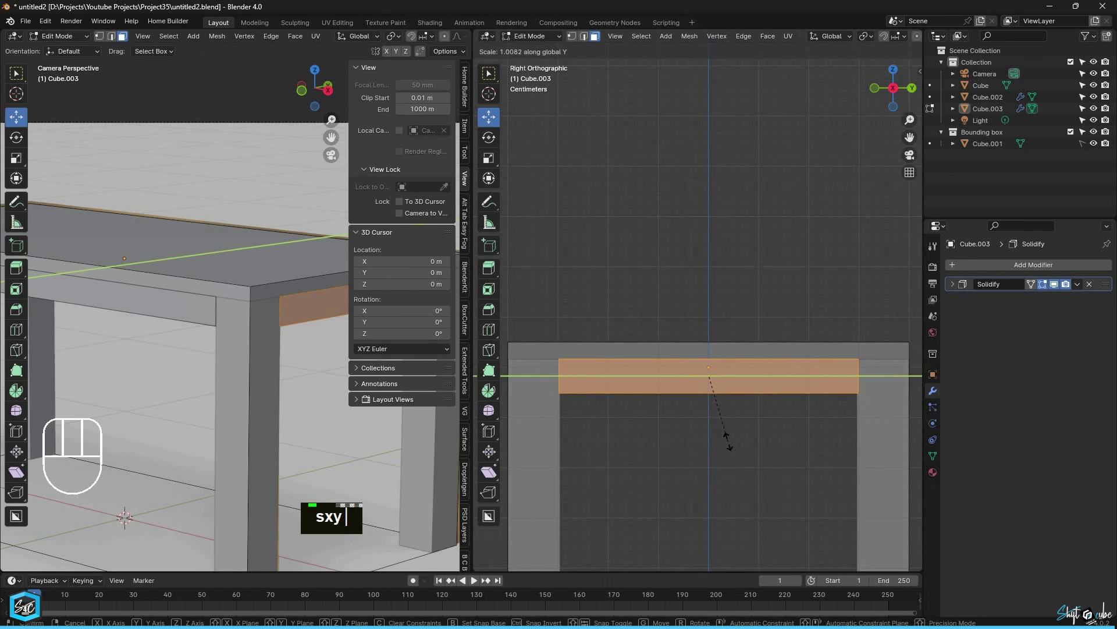
click(728, 441)
key(alt+z)
scroll(729, 419, down, 3)
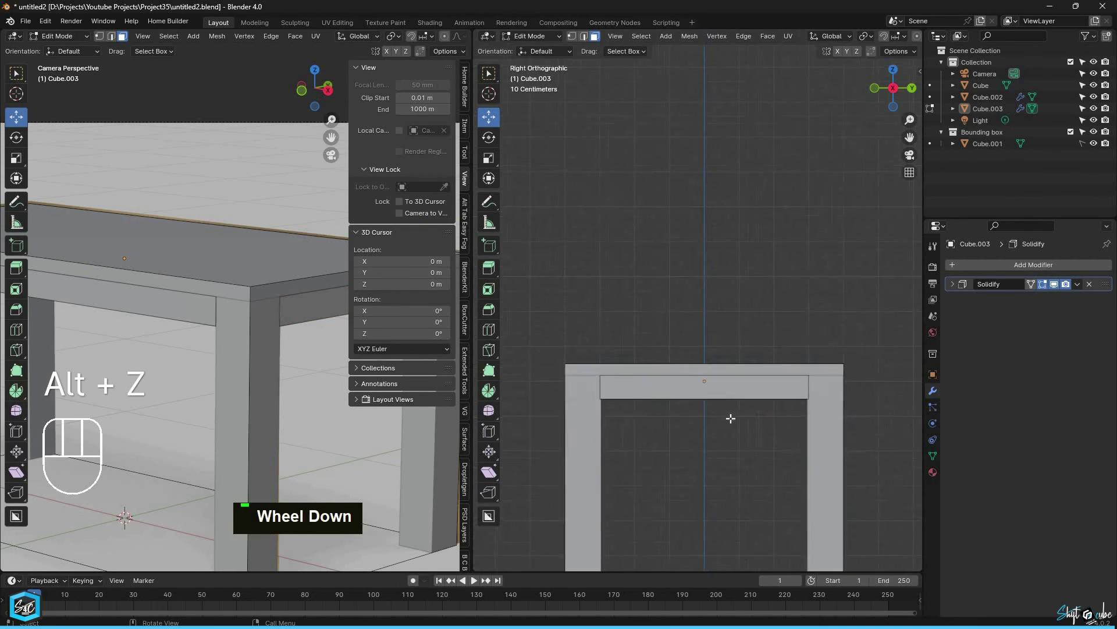
Step: Return to Object Mode and apply the apron's Solidify modifier
middle_drag(728, 419, 548, 92)
scroll(548, 92, down, 3)
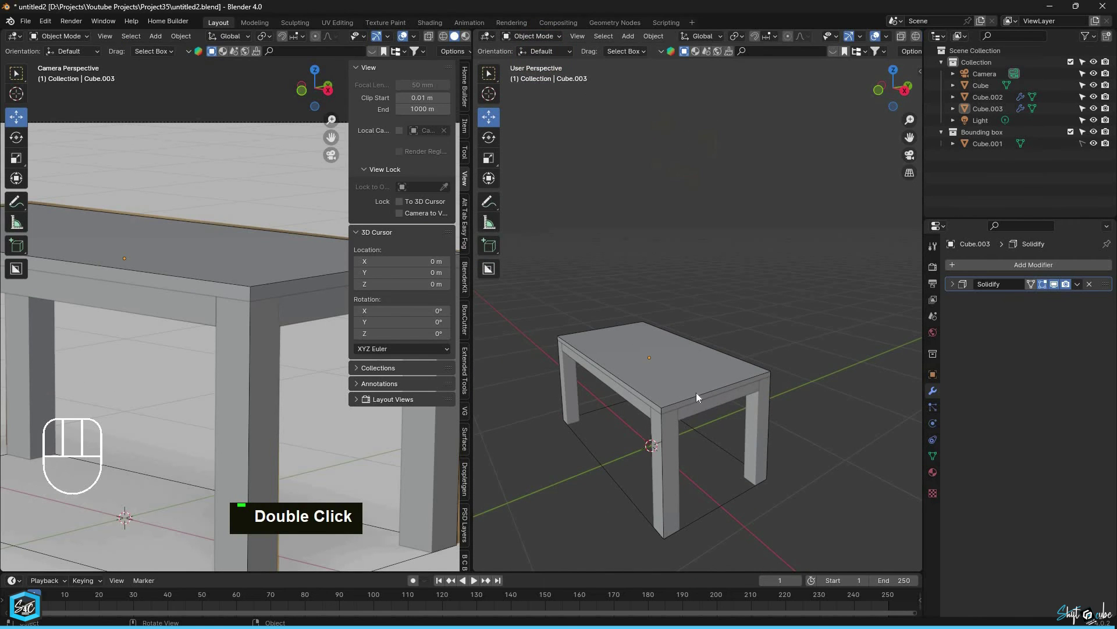
scroll(696, 392, up, 5)
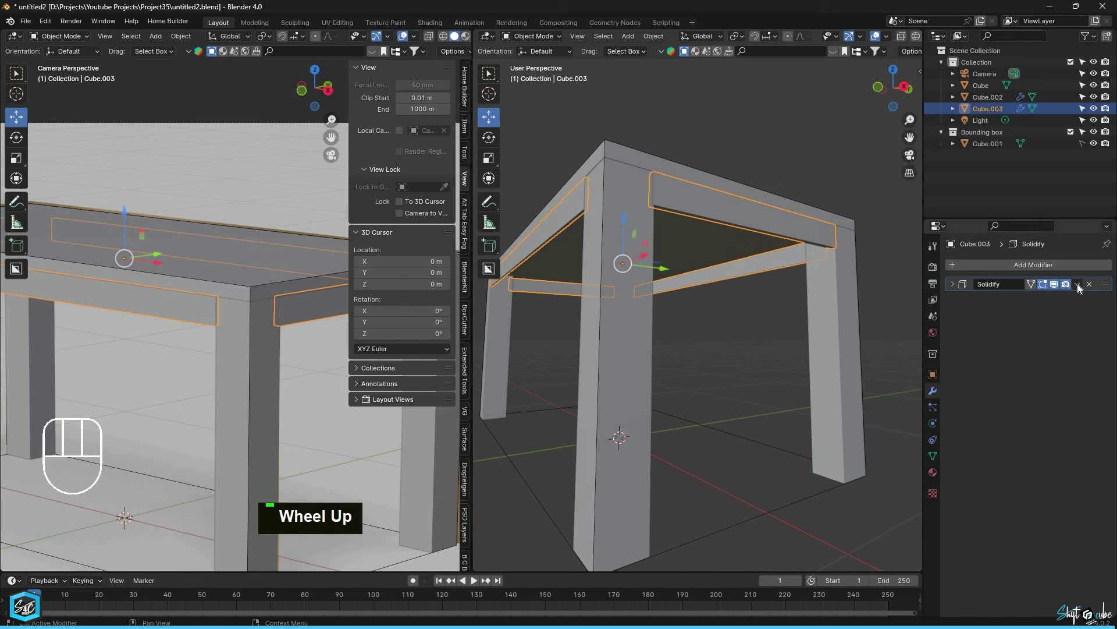
click(1078, 284)
click(1020, 298)
click(872, 164)
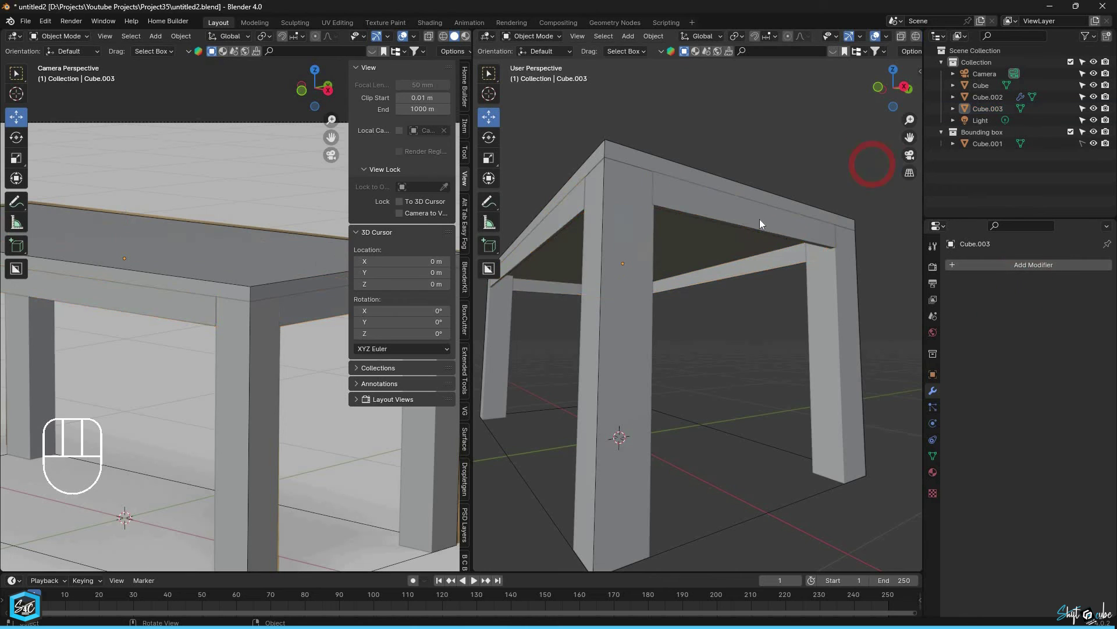
Step: Apply the object transform of the apron and of the legs
click(760, 219)
key(ctrl+a)
click(676, 200)
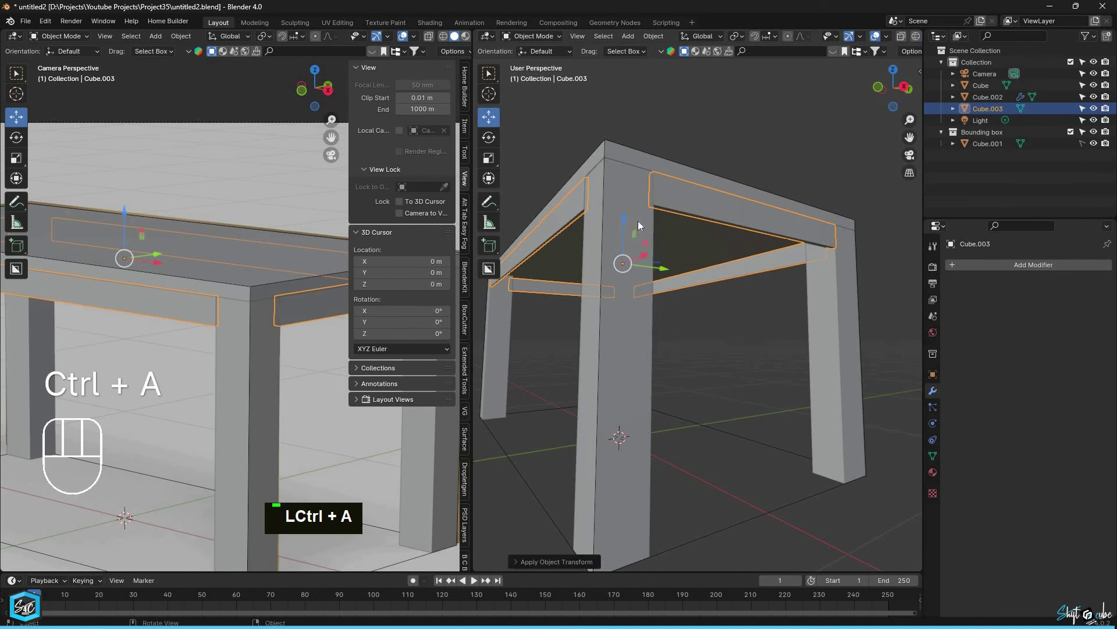
click(634, 219)
key(ctrl+a)
click(577, 224)
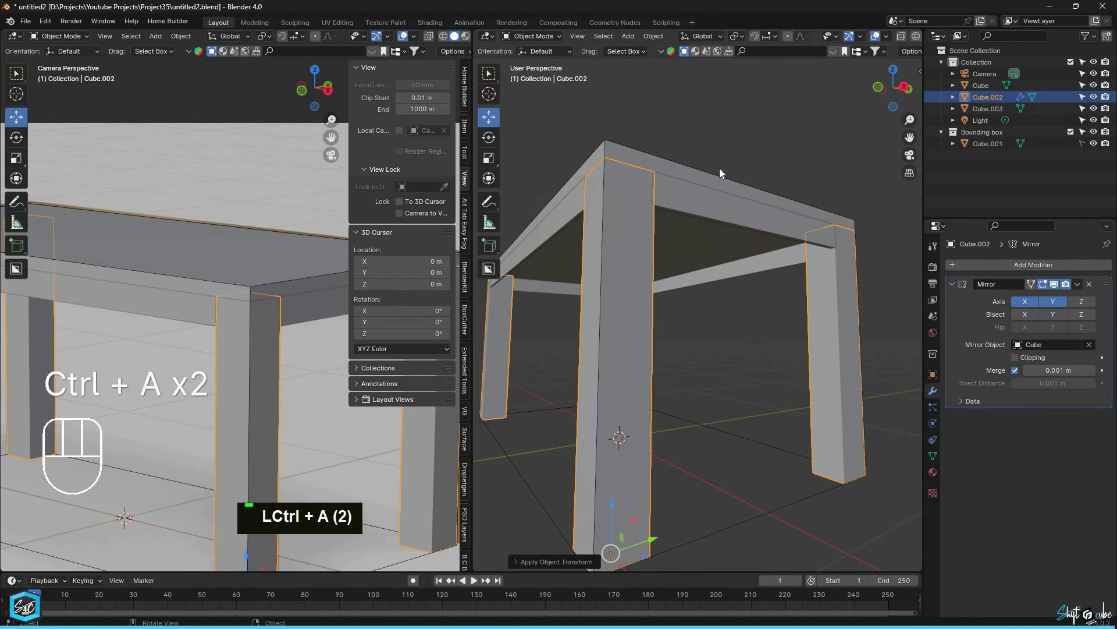
Step: Apply the legs' Mirror modifier and the tabletop's object transform
shift+middle_drag(745, 225, 798, 361)
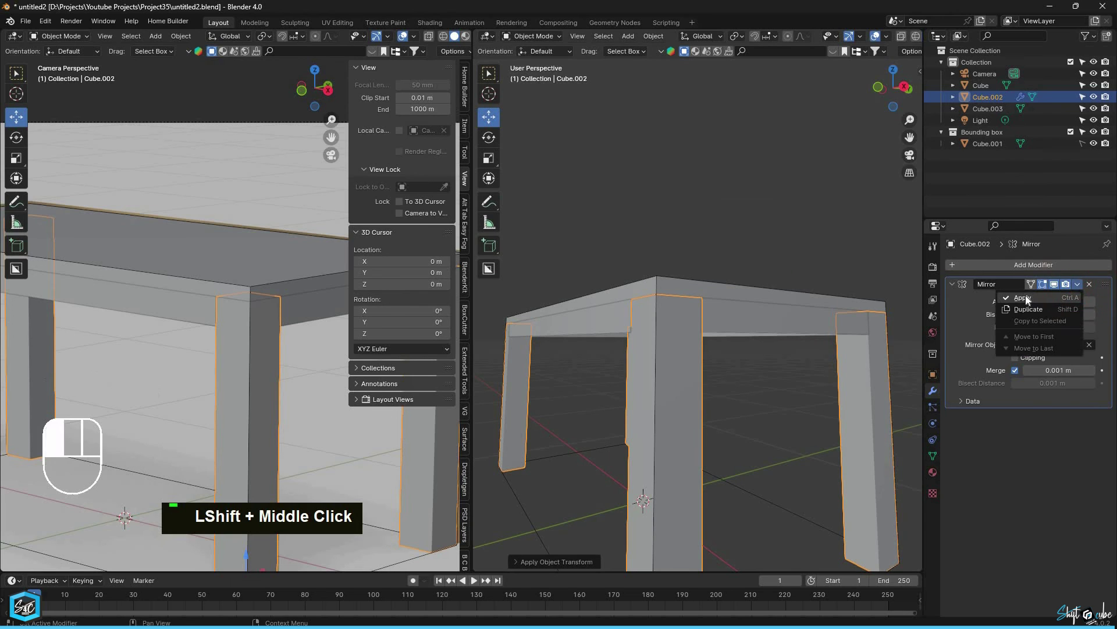
click(1023, 299)
click(765, 278)
middle_drag(773, 274, 734, 337)
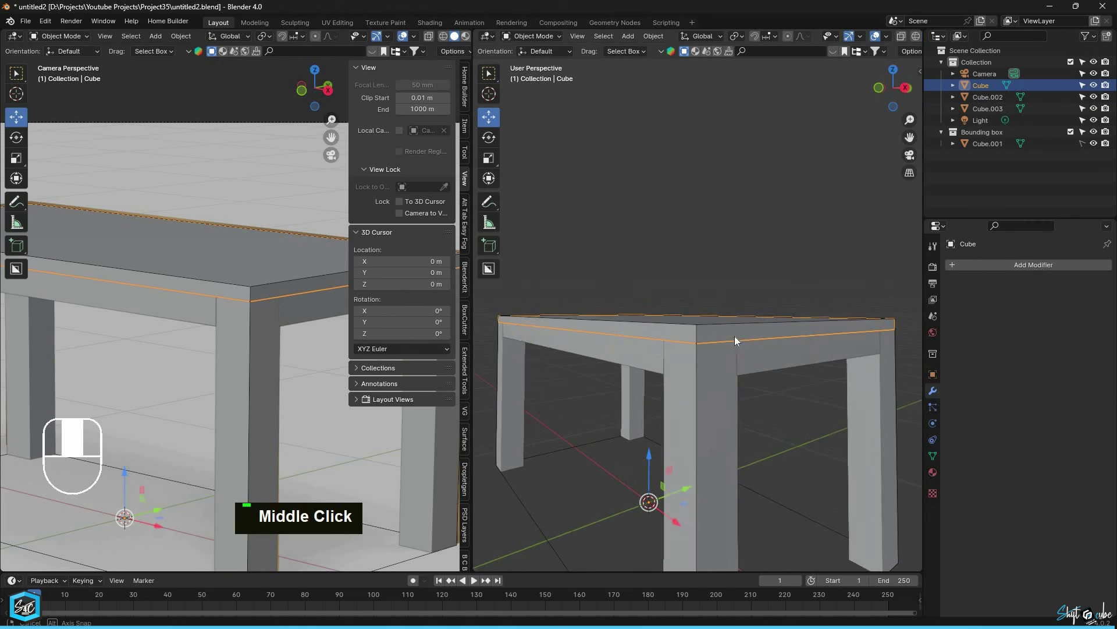
key(ctrl+a)
click(714, 331)
click(783, 383)
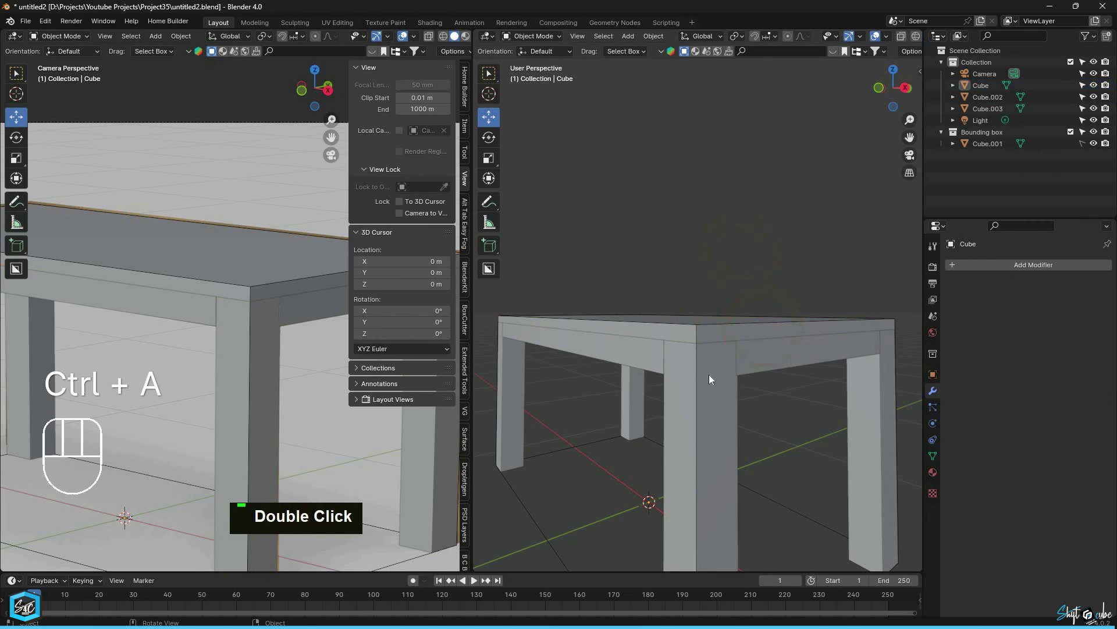
Step: Add a Bevel modifier to the legs with an amount of 0.002 m and 2 segments
click(710, 378)
middle_drag(737, 305, 636, 252)
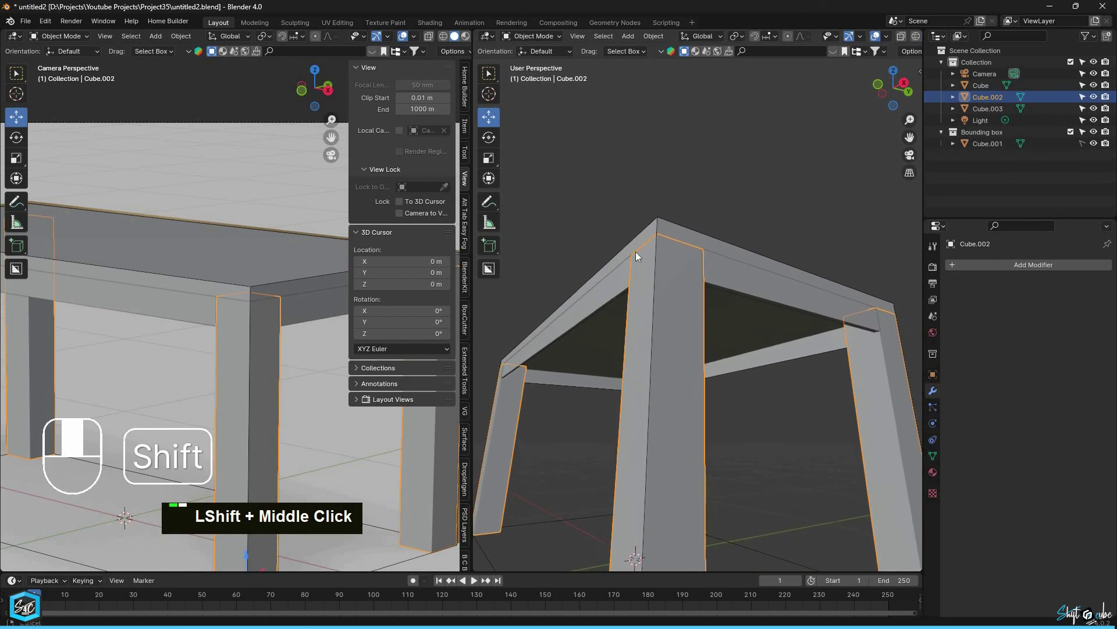
scroll(658, 242, up, 4)
click(1004, 266)
mouse_move(990, 266)
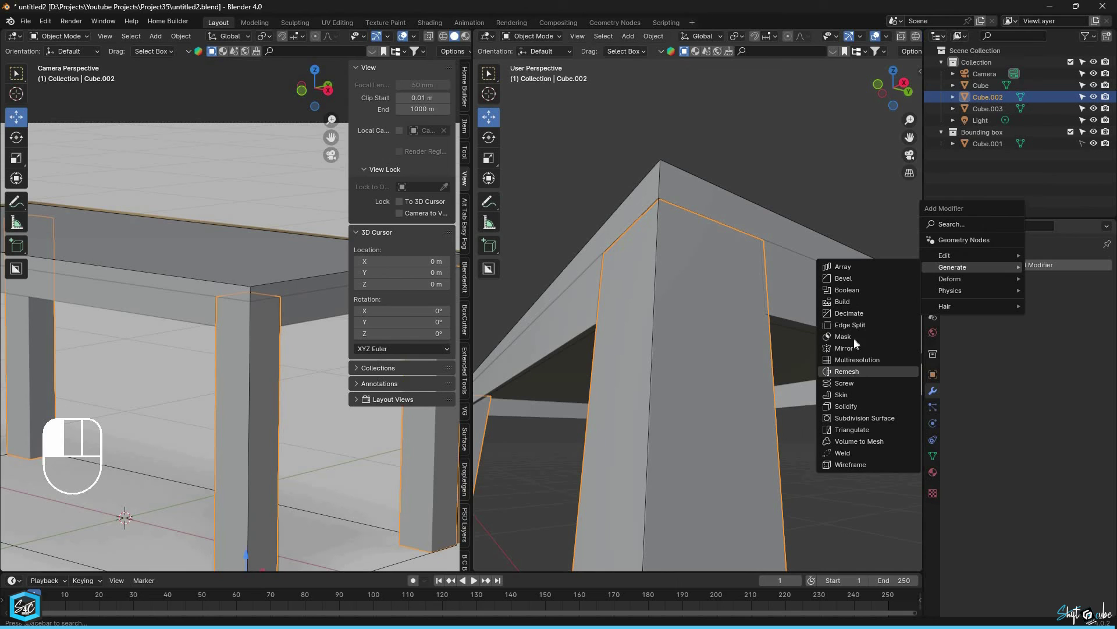
click(849, 279)
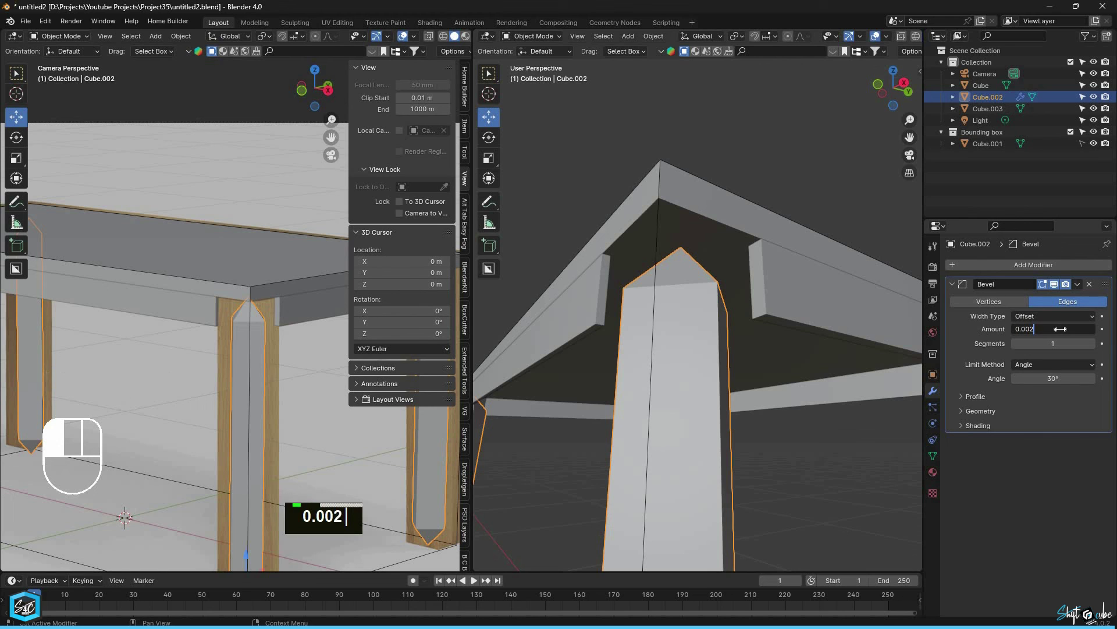
key(Return)
middle_drag(706, 260, 727, 212)
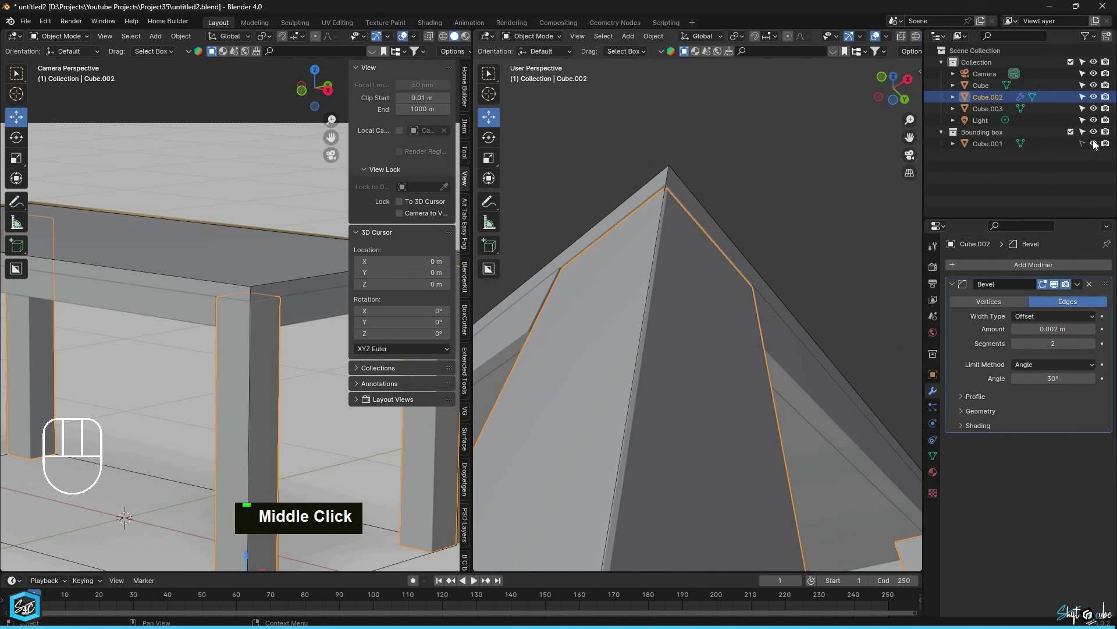
Step: Hide the Bounding box collection and apply Shade Smooth to the legs
right_click(676, 290)
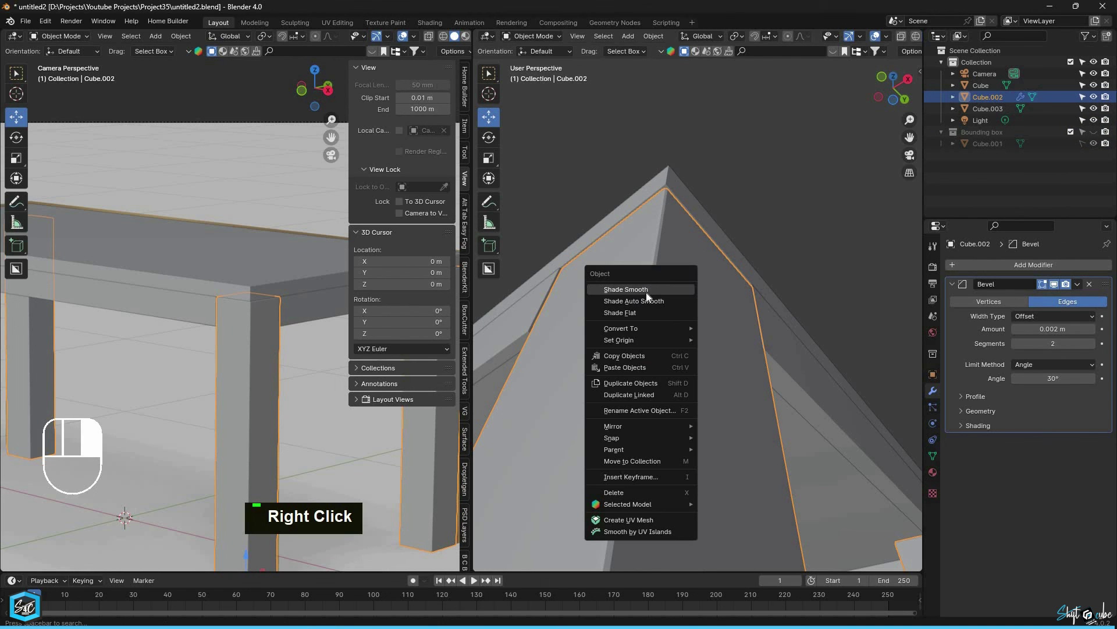
click(641, 289)
click(763, 189)
middle_drag(740, 287, 740, 309)
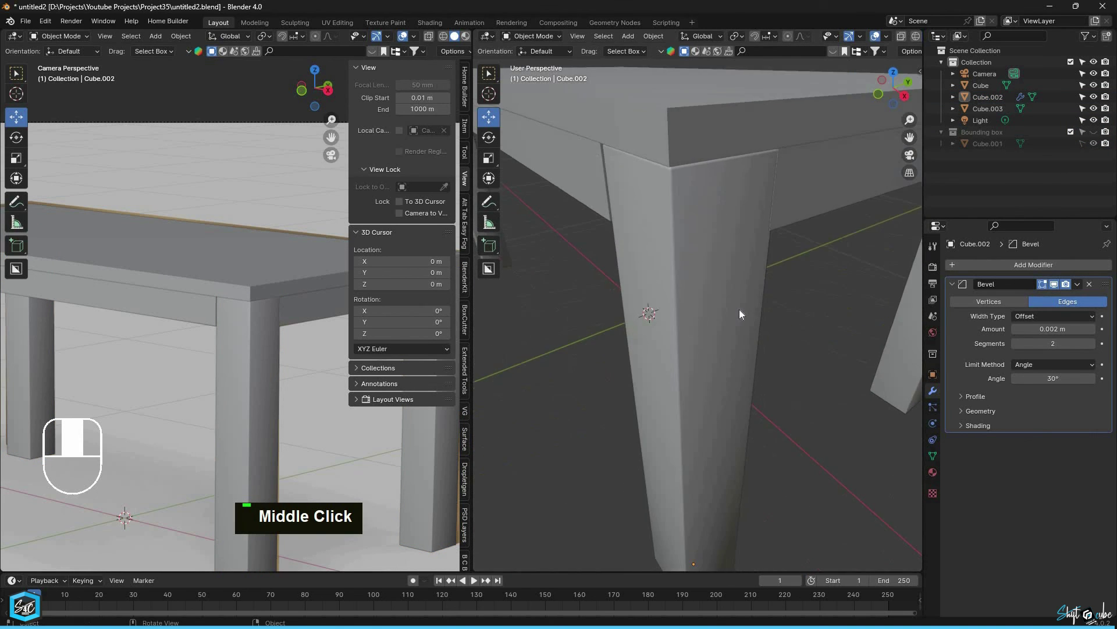
Step: Select the tabletop and apron with the legs active and copy the legs' Bevel modifier to them
scroll(739, 309, down, 4)
scroll(747, 251, up, 3)
middle_drag(765, 250, 704, 294)
scroll(719, 295, down, 2)
click(662, 307)
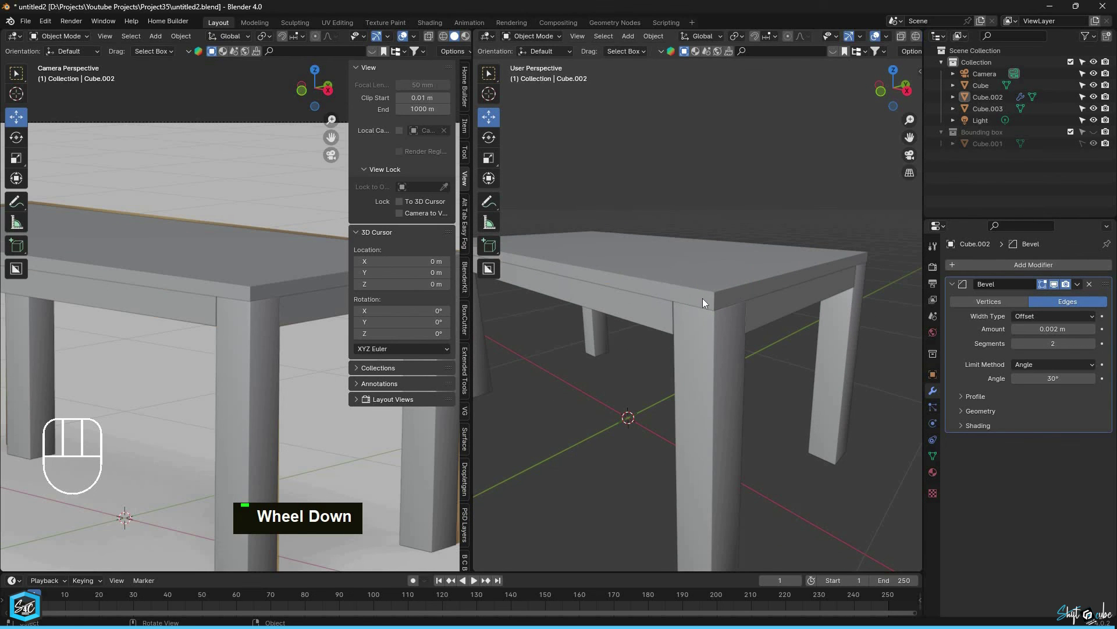
scroll(714, 319, down, 2)
scroll(713, 317, up, 3)
shift+click(724, 338)
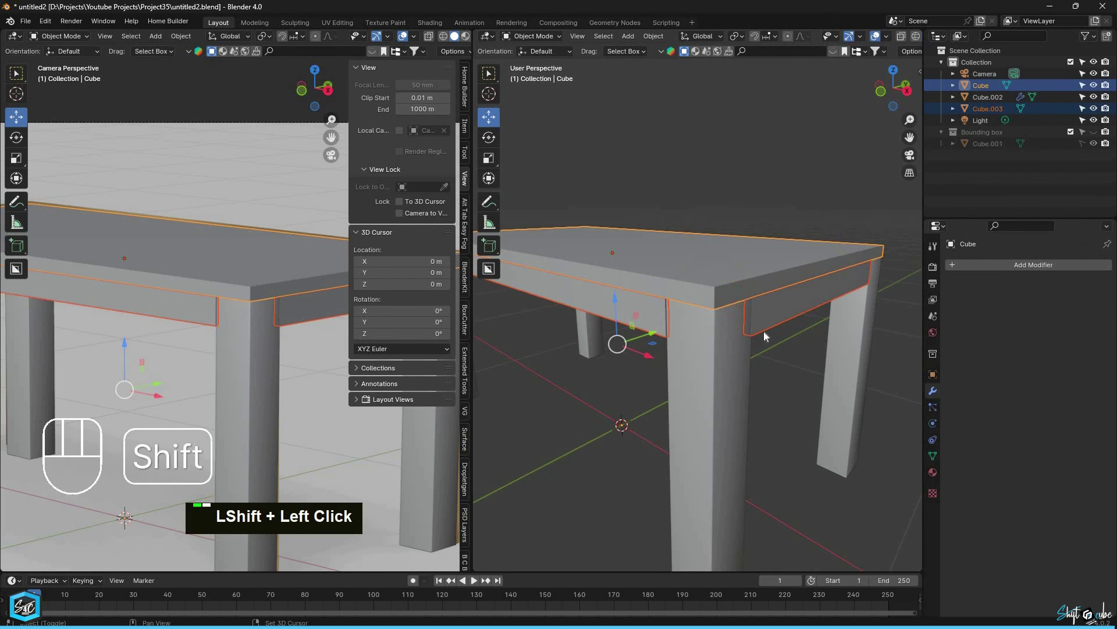
middle_drag(764, 330, 758, 313)
scroll(708, 373, up, 2)
shift+click(702, 371)
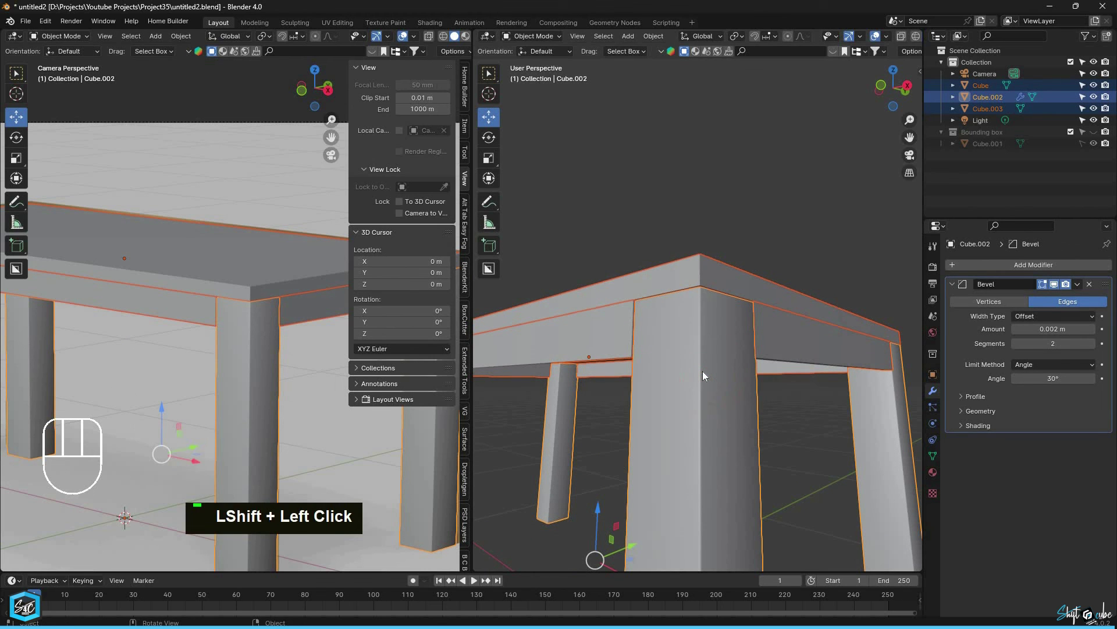
key(ctrl+l)
click(704, 371)
click(751, 160)
Step: Apply Shade Smooth to the tabletop and to the apron
scroll(739, 192, down, 3)
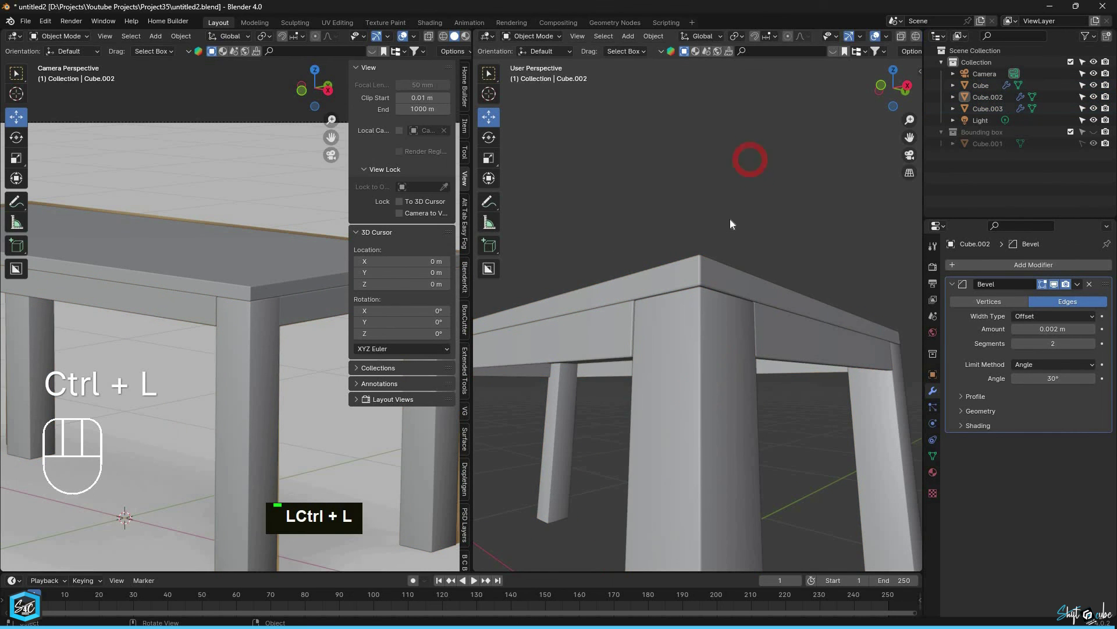
middle_drag(729, 219, 823, 268)
scroll(813, 253, down, 3)
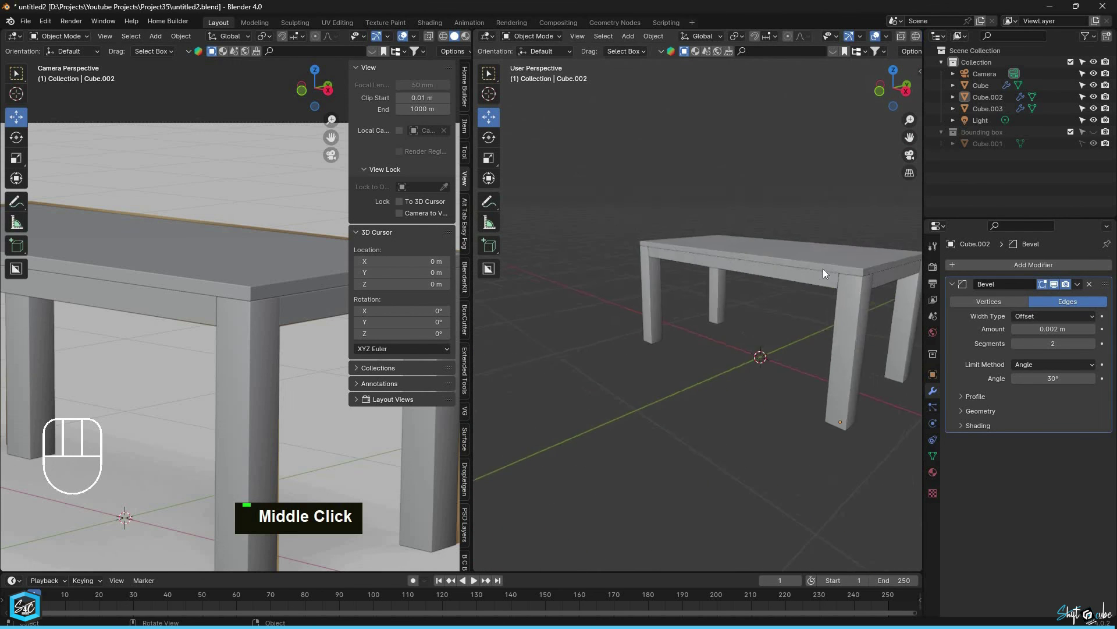
scroll(705, 278, up, 5)
middle_drag(738, 298, 742, 298)
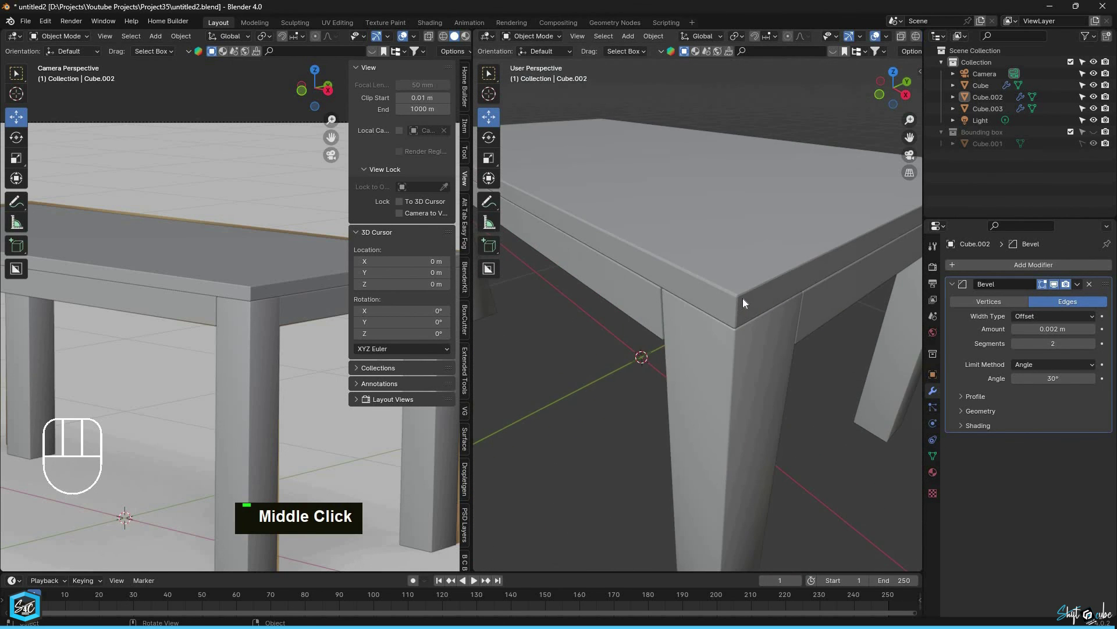
scroll(743, 298, up, 2)
click(742, 297)
right_click(743, 298)
click(716, 296)
click(826, 313)
right_click(811, 313)
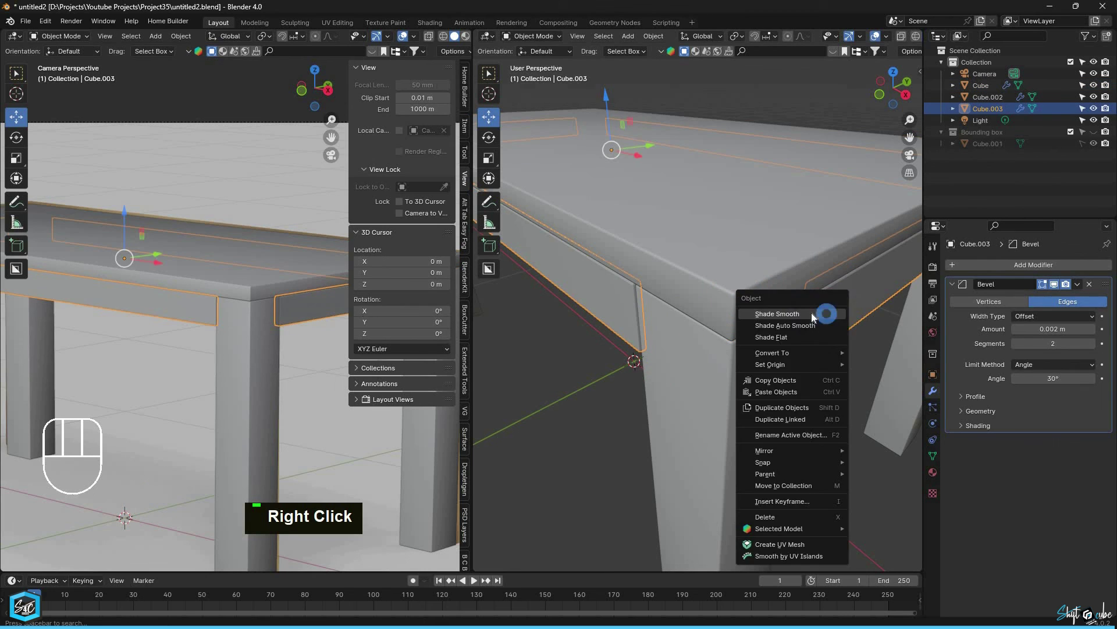
click(812, 312)
Step: Deselect the apron and examine the whole bevelled table from above and from the front
scroll(777, 284, down, 5)
middle_drag(745, 261, 780, 265)
scroll(766, 376, down, 2)
middle_drag(766, 375, 802, 229)
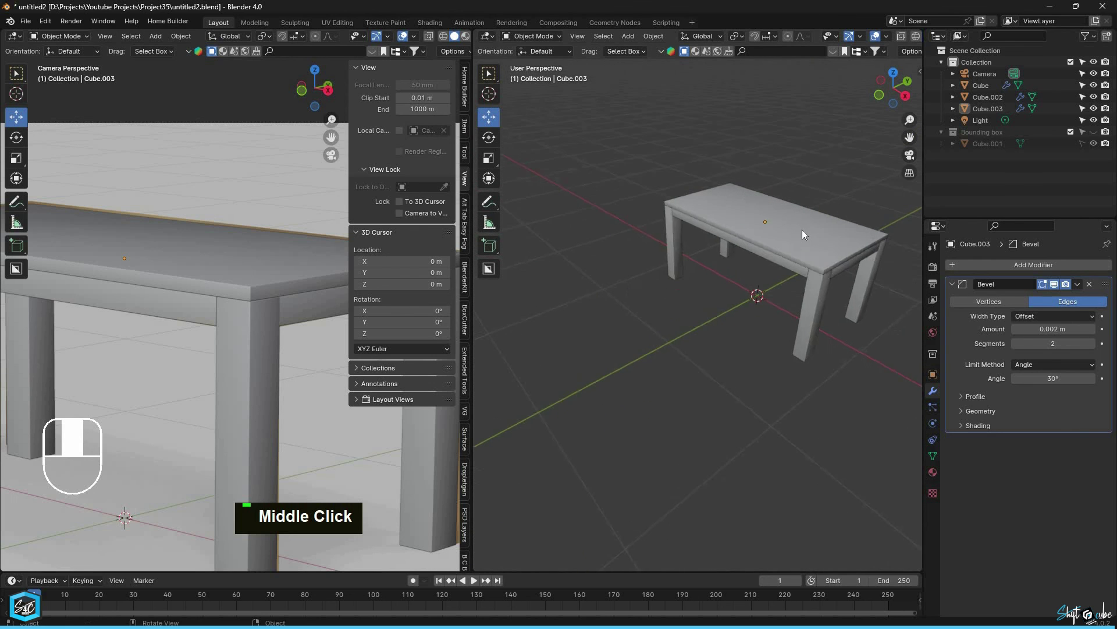
scroll(802, 229, up, 3)
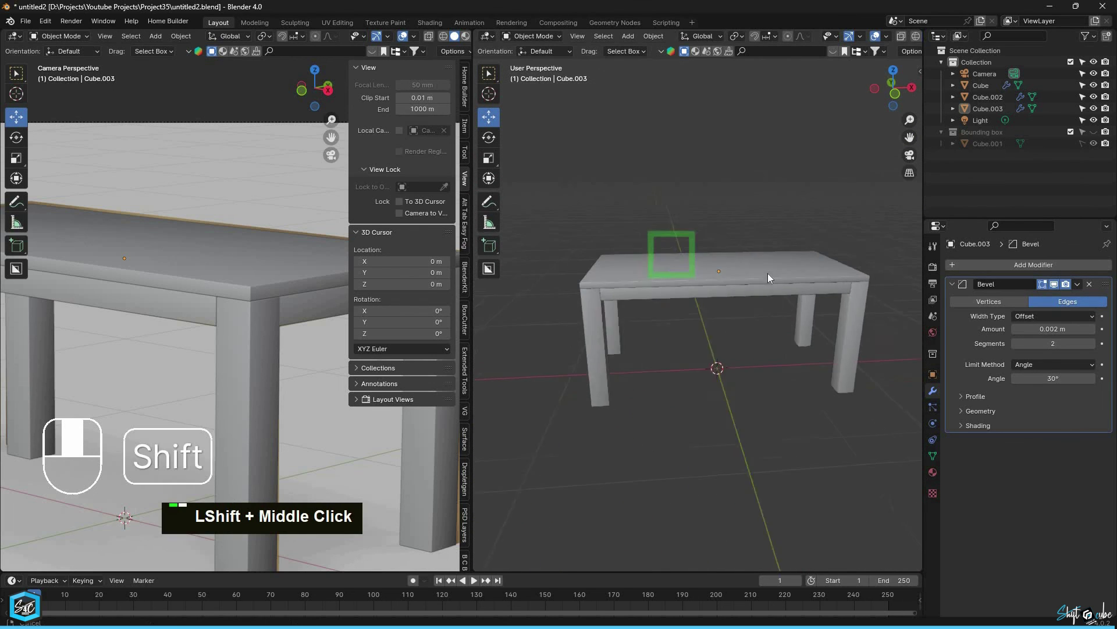